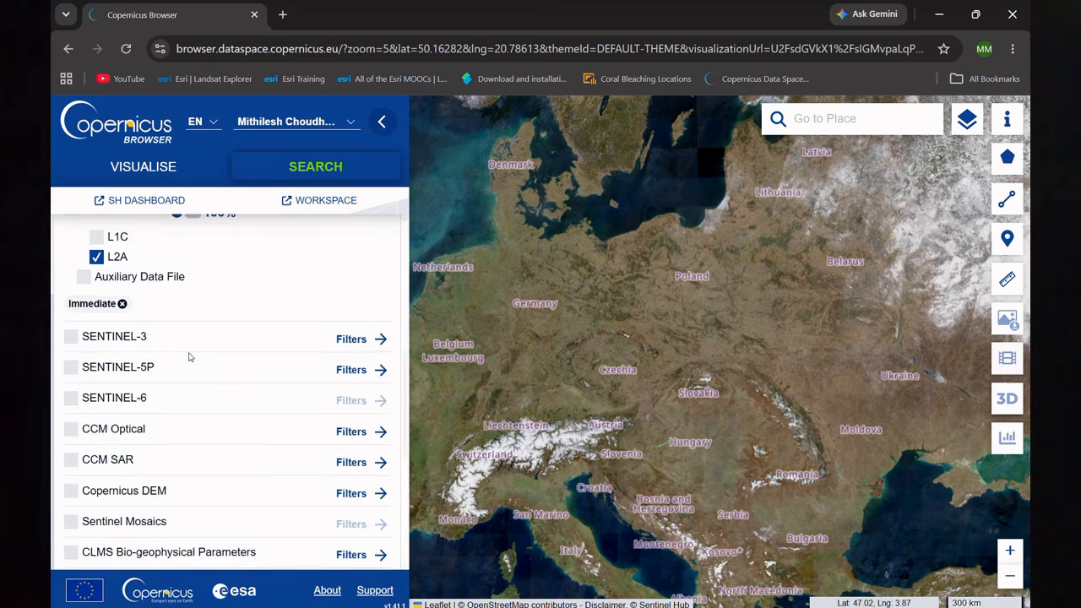
- Display January 2024 in the start-date calendar of the search time range
{"action": "scroll", "coordinate": [189, 357], "scroll_direction": "up", "scroll_amount": 4}
{"action": "scroll", "coordinate": [189, 357], "scroll_direction": "down", "scroll_amount": 4}
{"action": "scroll", "coordinate": [189, 358], "scroll_direction": "down", "scroll_amount": 2}
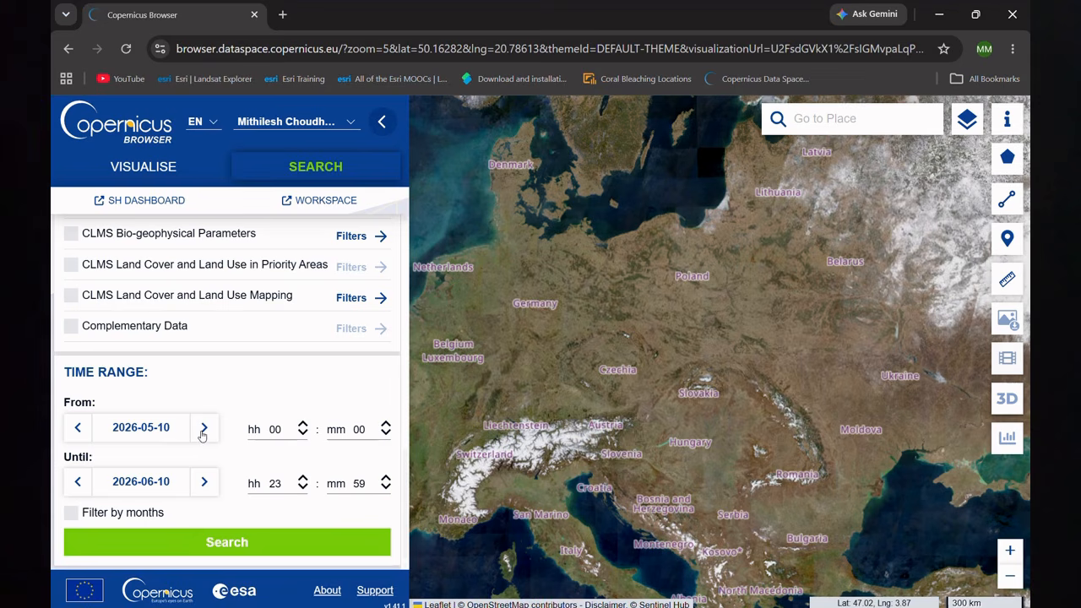
{"action": "left_click", "coordinate": [144, 430]}
{"action": "scroll", "coordinate": [144, 430], "scroll_direction": "down", "scroll_amount": 1}
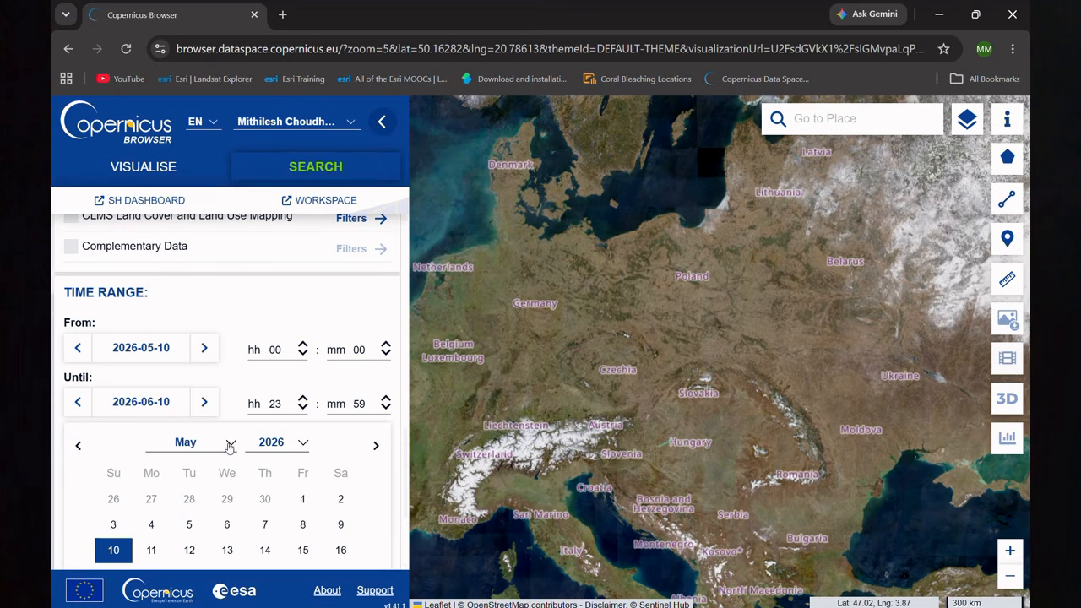
{"action": "left_click", "coordinate": [301, 445]}
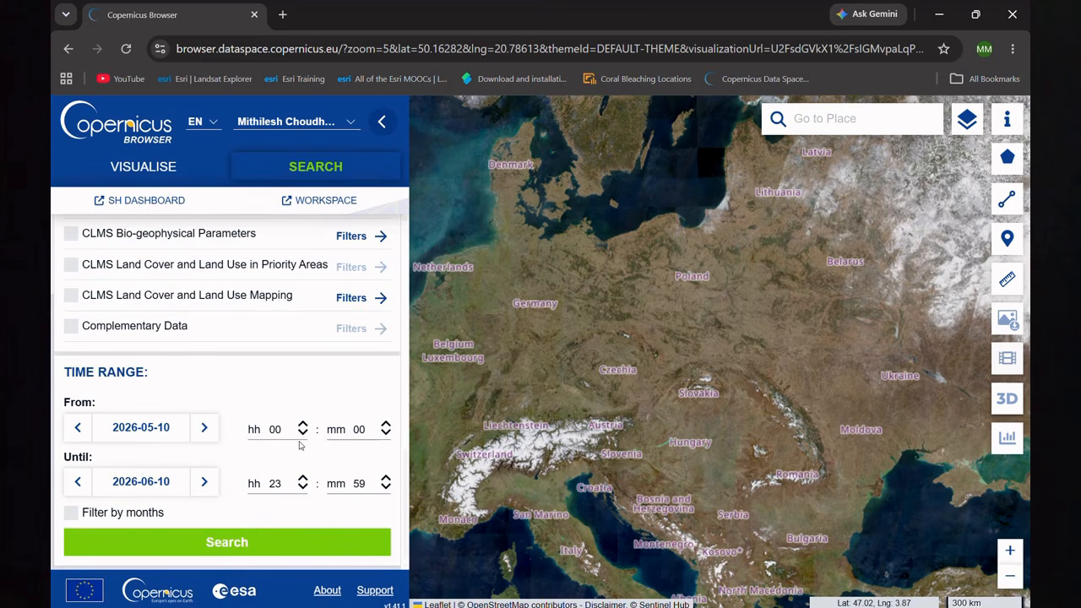
{"action": "left_click", "coordinate": [161, 428]}
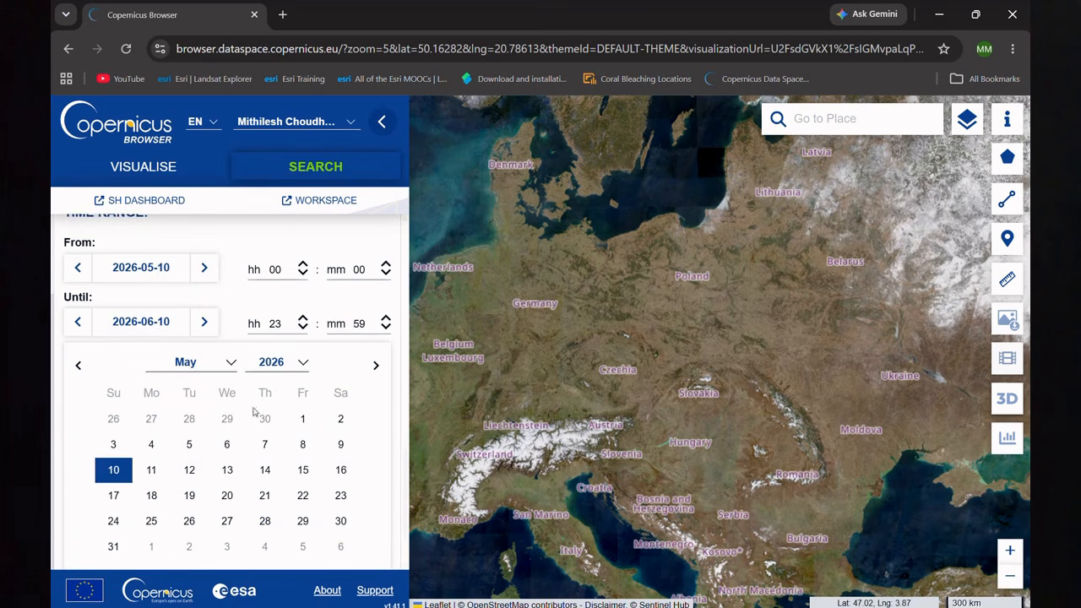
{"action": "left_click", "coordinate": [269, 361]}
{"action": "left_click", "coordinate": [273, 427]}
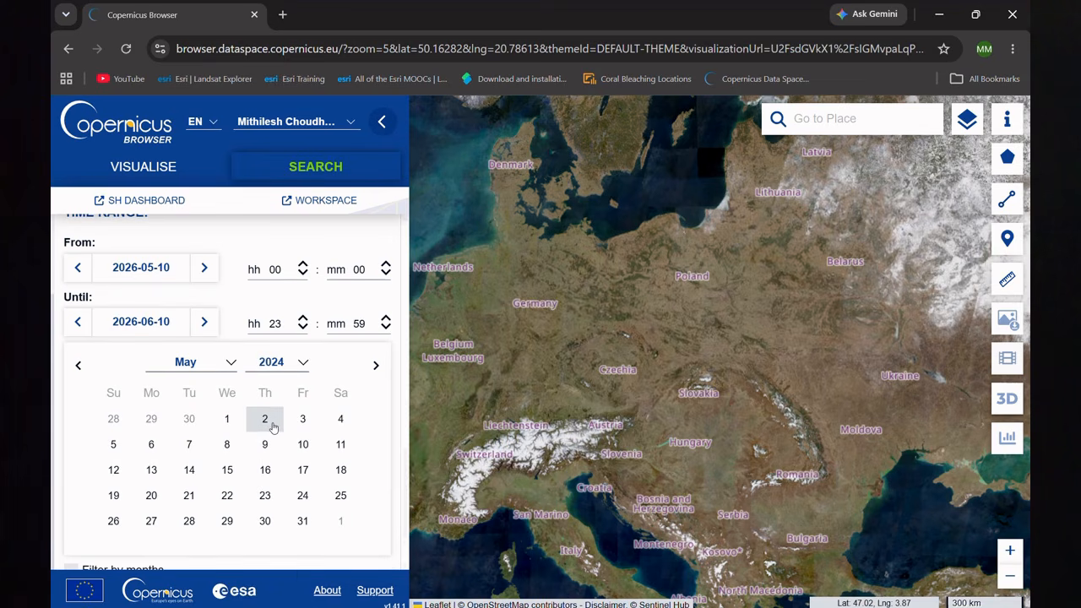
{"action": "left_click", "coordinate": [183, 366]}
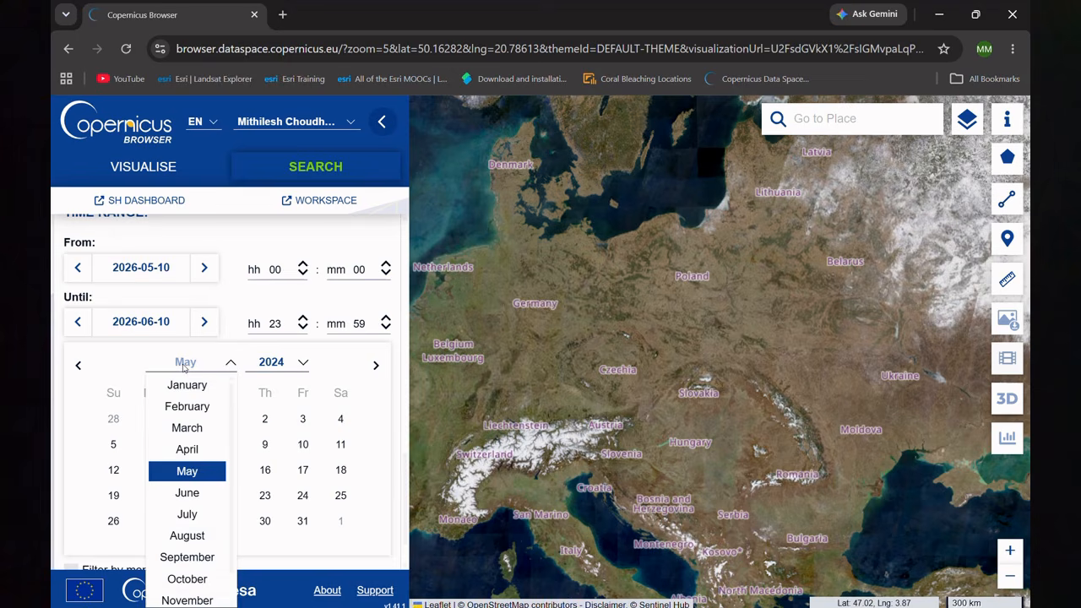
{"action": "left_click", "coordinate": [189, 385]}
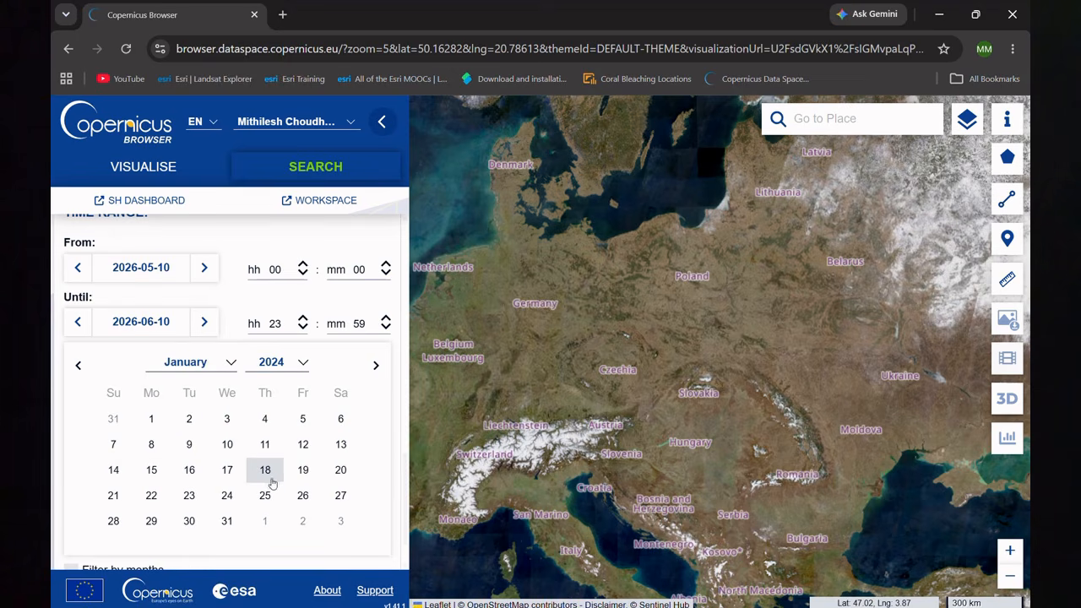
- Search for Sentinel-2 L2A products, look through the results and collapse the side panel
{"action": "scroll", "coordinate": [271, 479], "scroll_direction": "down", "scroll_amount": 1}
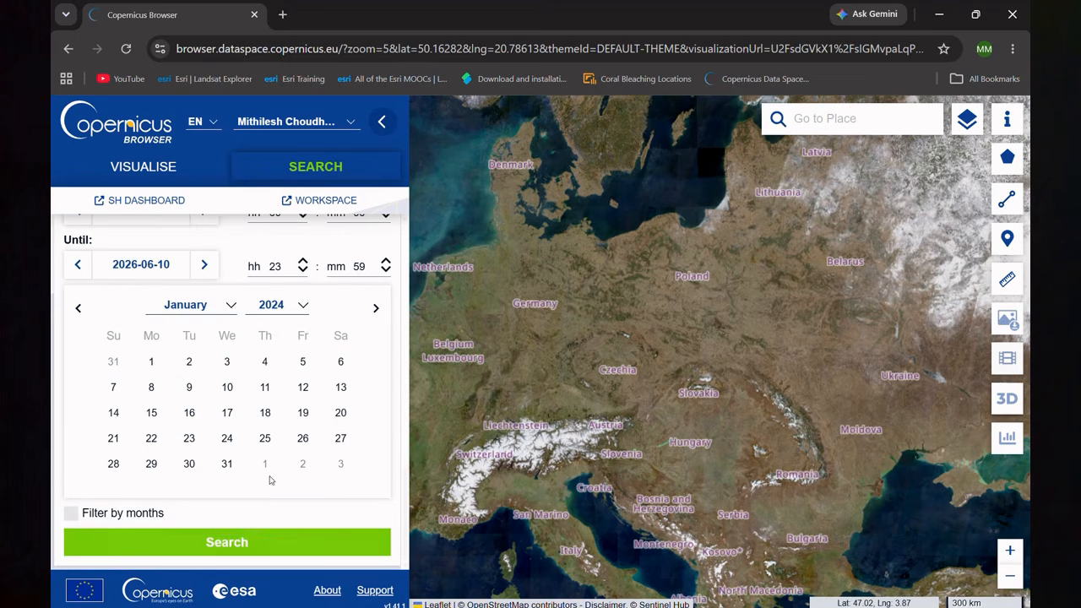
{"action": "left_click", "coordinate": [239, 541]}
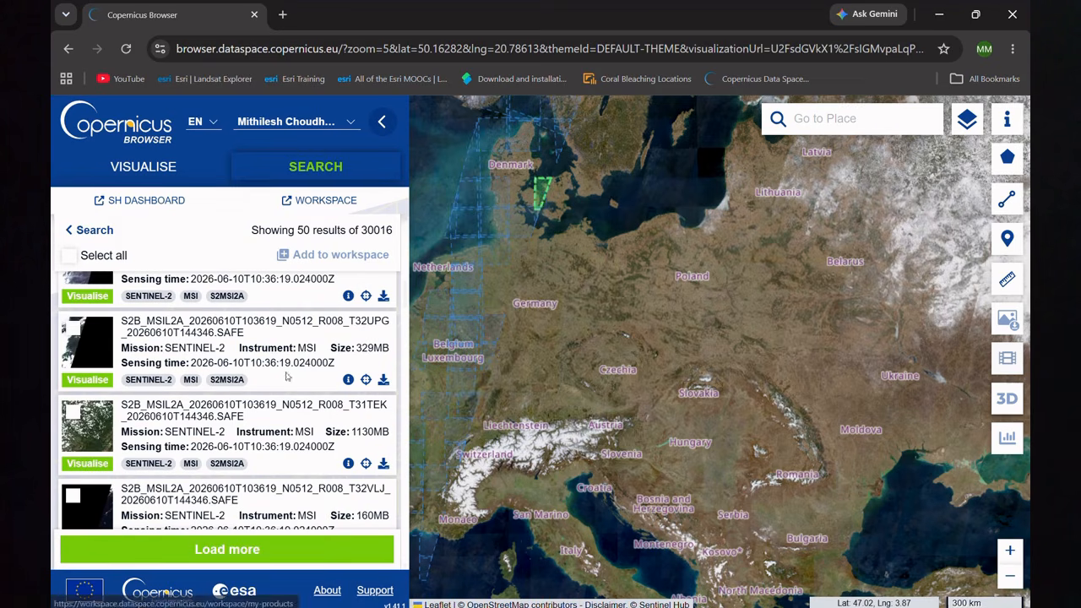
{"action": "scroll", "coordinate": [253, 483], "scroll_direction": "up", "scroll_amount": 5}
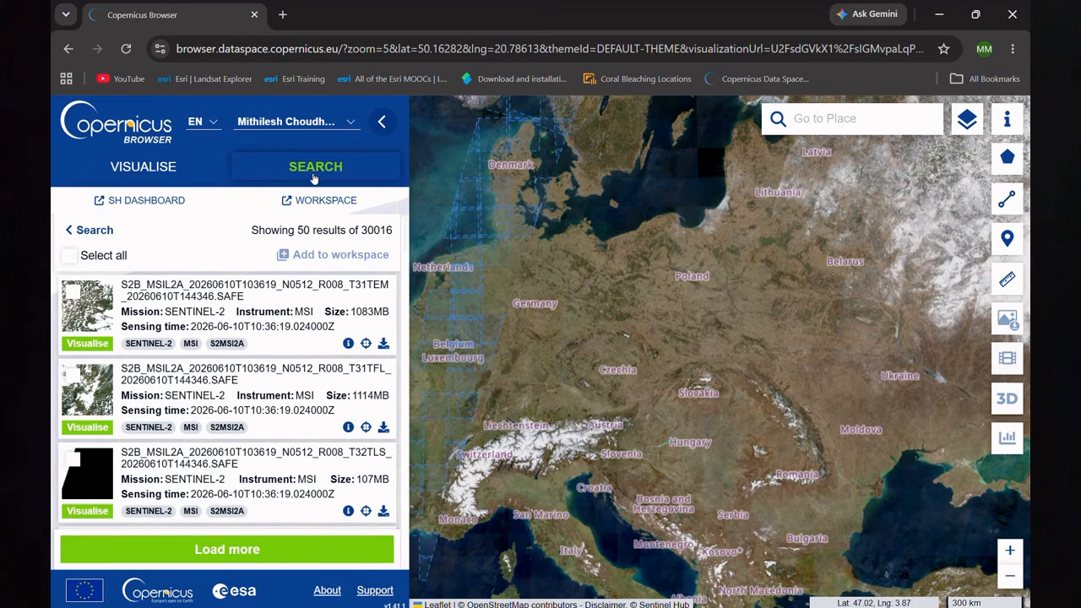
{"action": "left_click", "coordinate": [382, 121]}
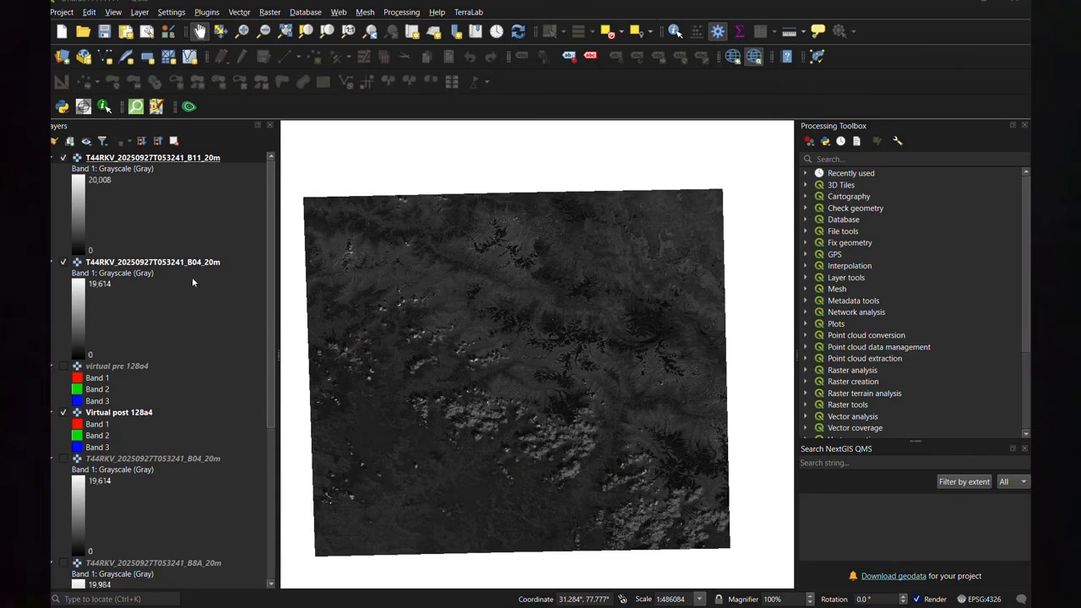
- In QGIS, start adding a raster layer and browse to the first S2A_MSIL2A_20250927 folder within New folder on the Desktop
{"action": "left_click", "coordinate": [139, 14]}
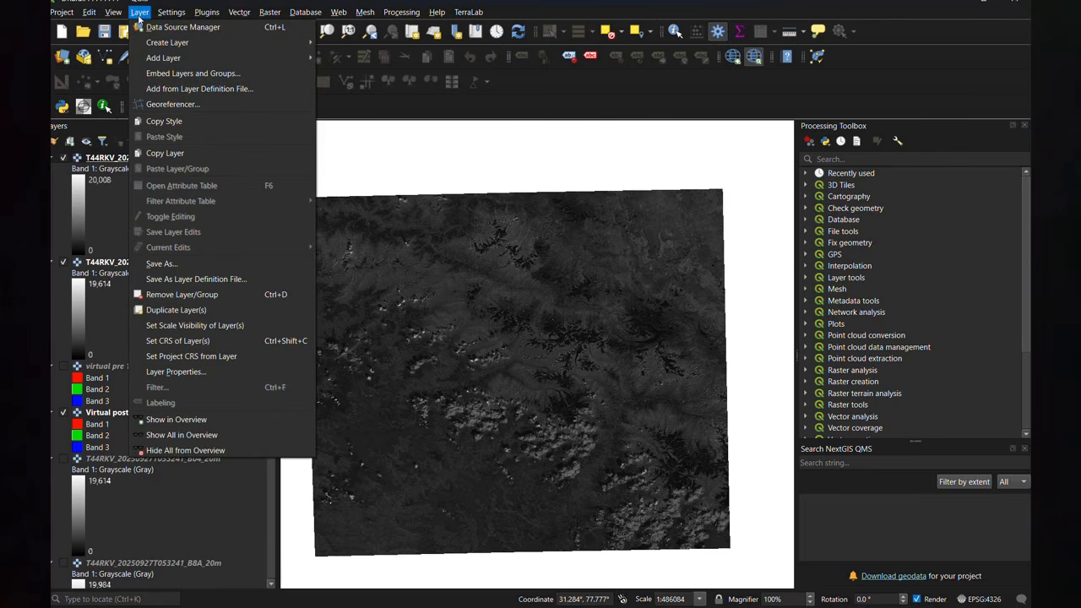
{"action": "mouse_move", "coordinate": [151, 59]}
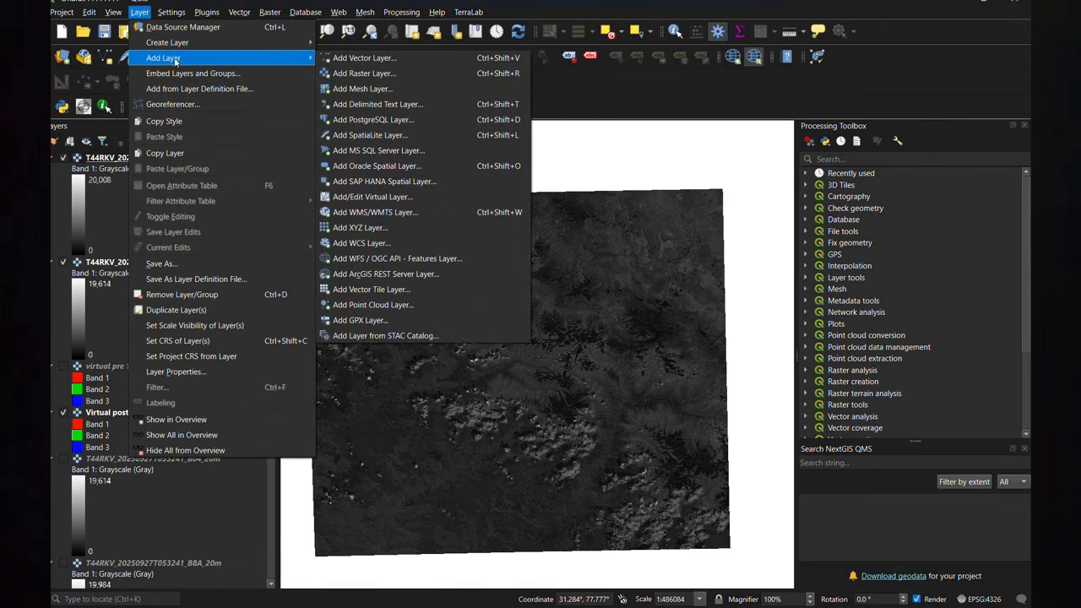
{"action": "left_click", "coordinate": [366, 74]}
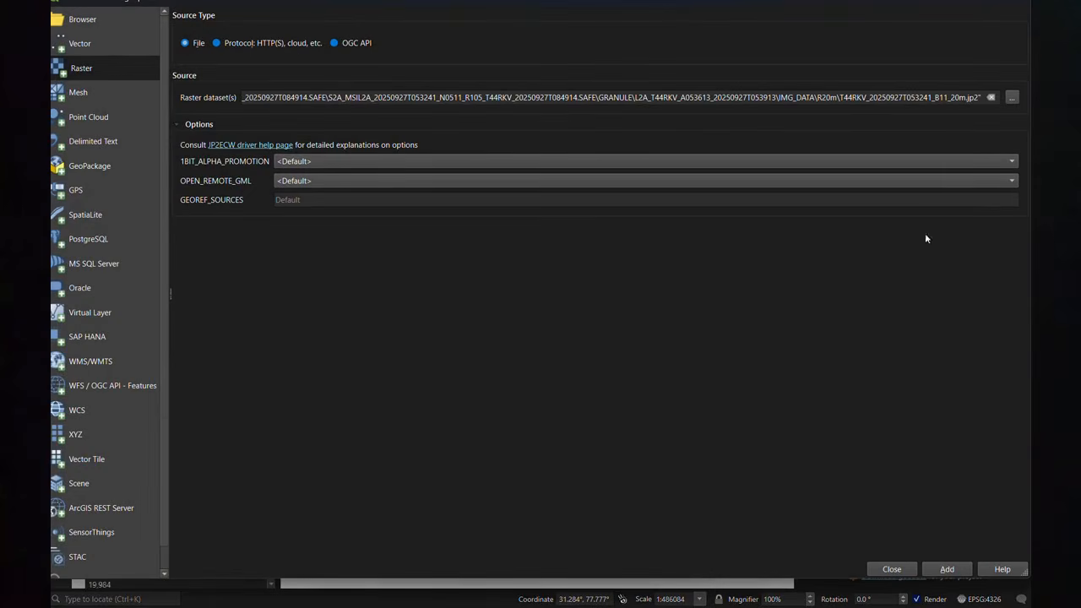
{"action": "left_click", "coordinate": [1013, 98]}
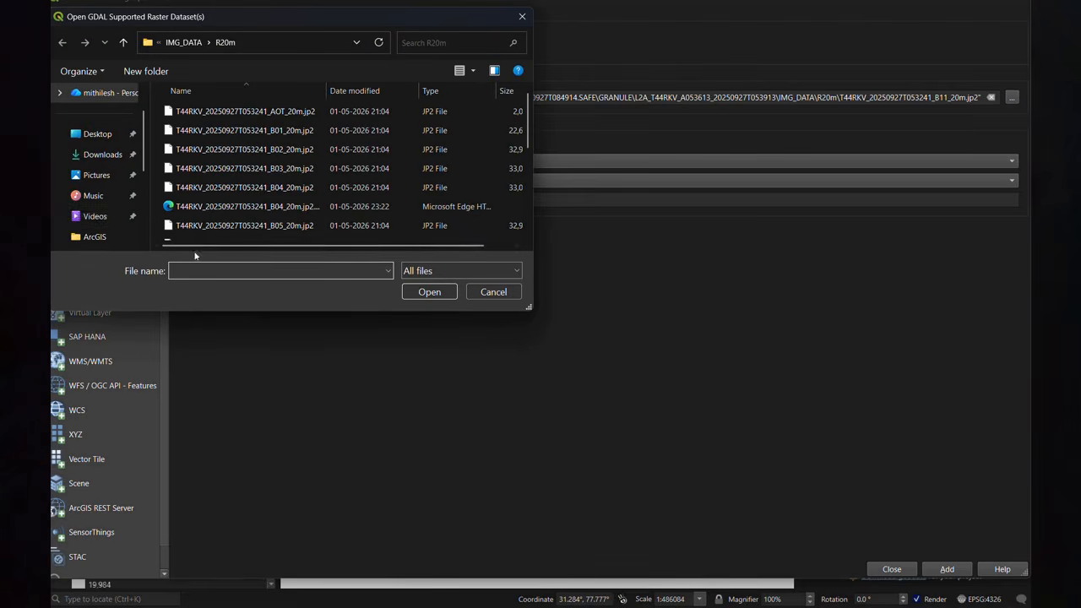
{"action": "left_click", "coordinate": [93, 135]}
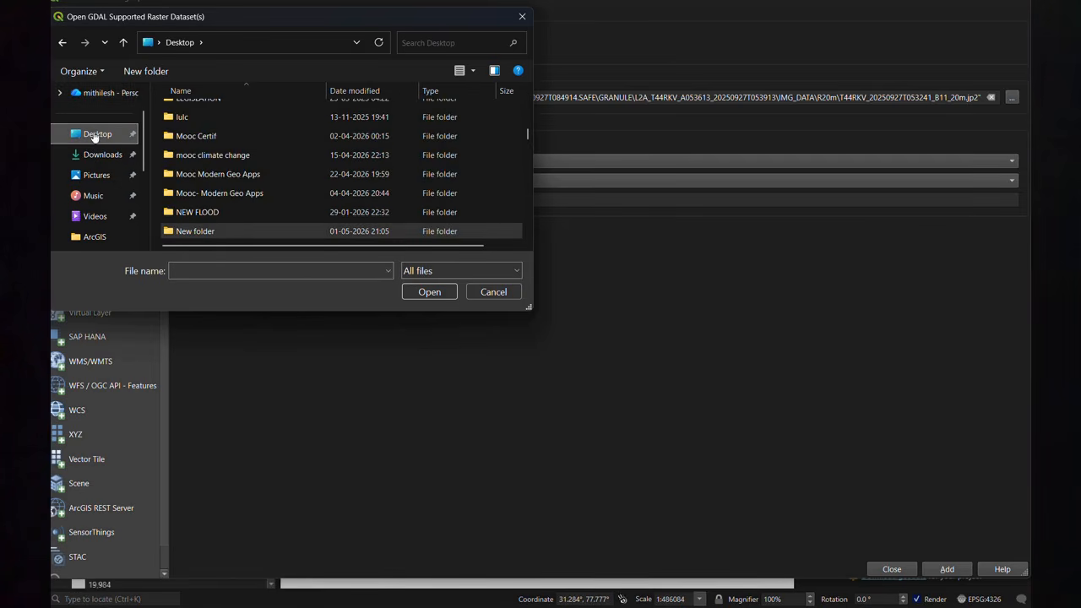
{"action": "double_click", "coordinate": [208, 234]}
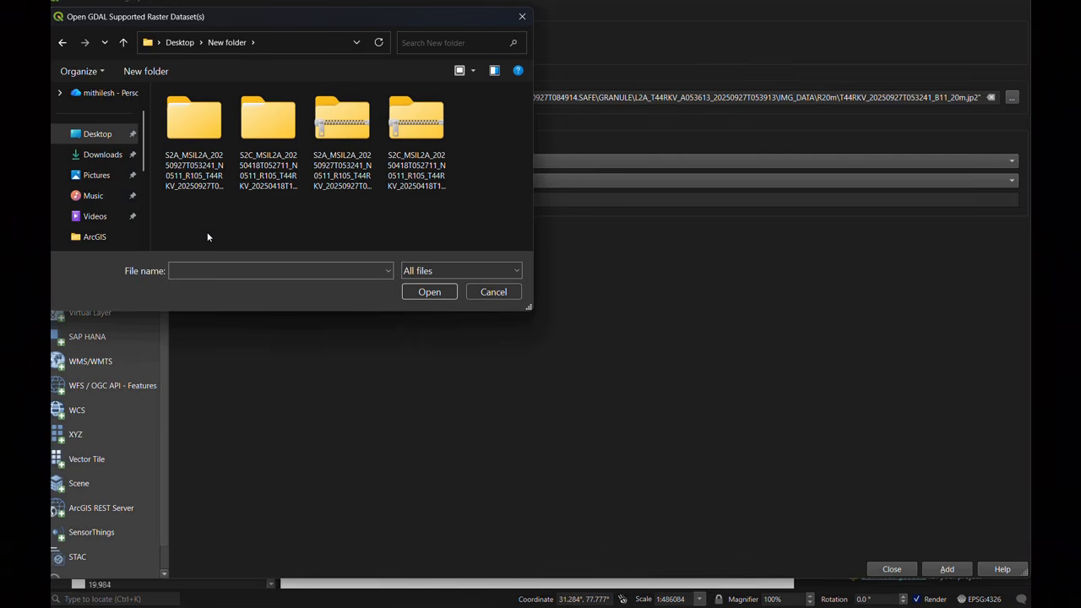
{"action": "double_click", "coordinate": [192, 138]}
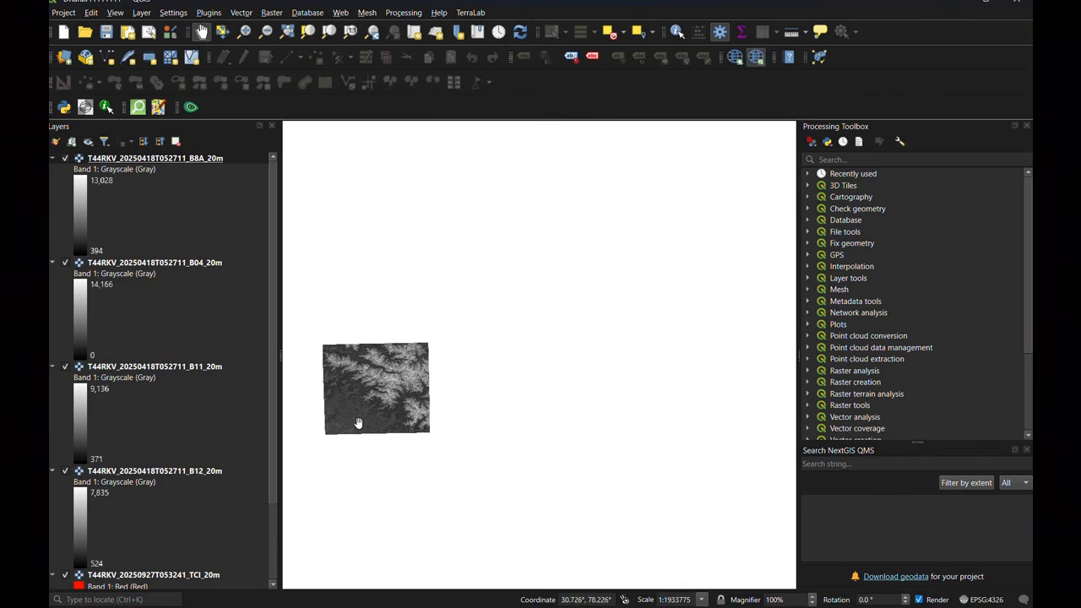
{"action": "left_click_drag", "start_coordinate": [358, 423], "coordinate": [429, 385]}
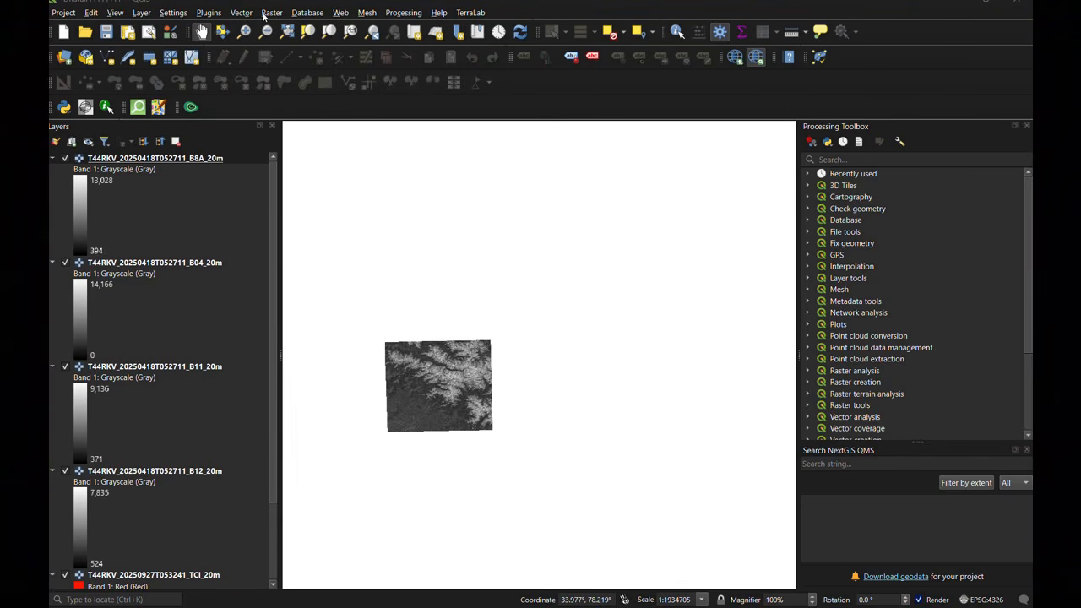
{"action": "left_click", "coordinate": [267, 13]}
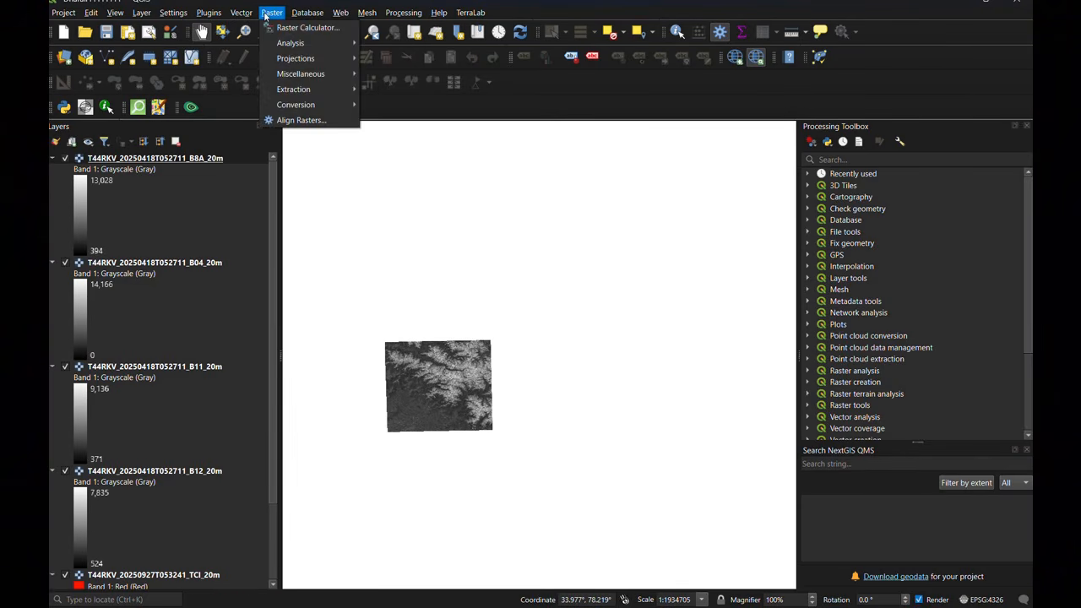
{"action": "mouse_move", "coordinate": [301, 73]}
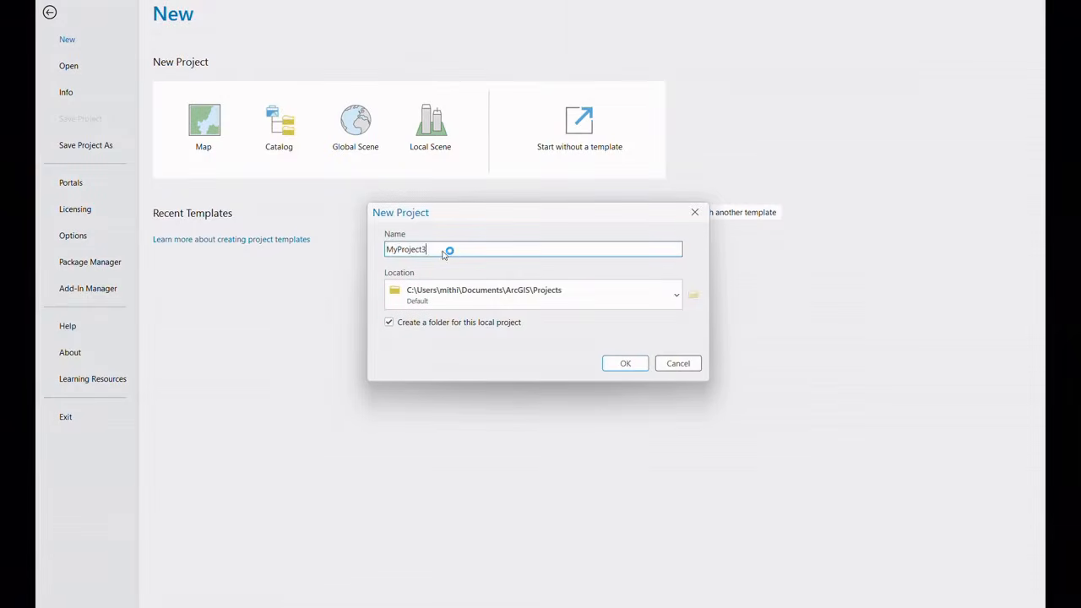
- In ArcGIS Pro, create a project named "new project" in the default location
{"action": "key", "text": "BackSpace"}
{"action": "type", "text": "new project"}
{"action": "key", "text": "Return"}
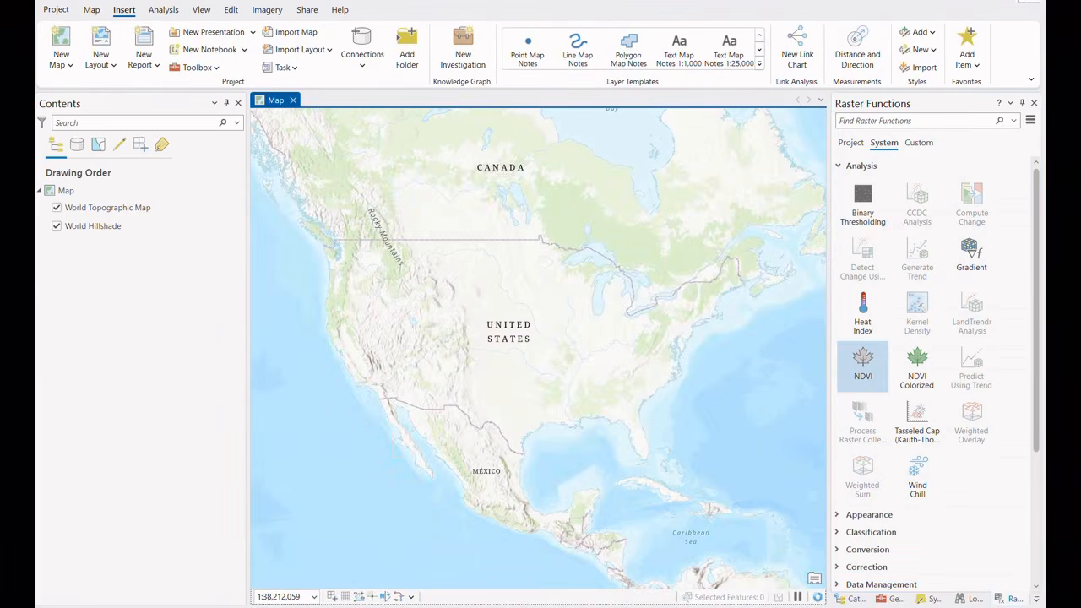
- Browse for data to add, going from the Desktop to the 28 April 2024 Sentinel-2 granule's IMG_DATA R10m folder
{"action": "left_click", "coordinate": [92, 9]}
{"action": "left_click", "coordinate": [366, 59]}
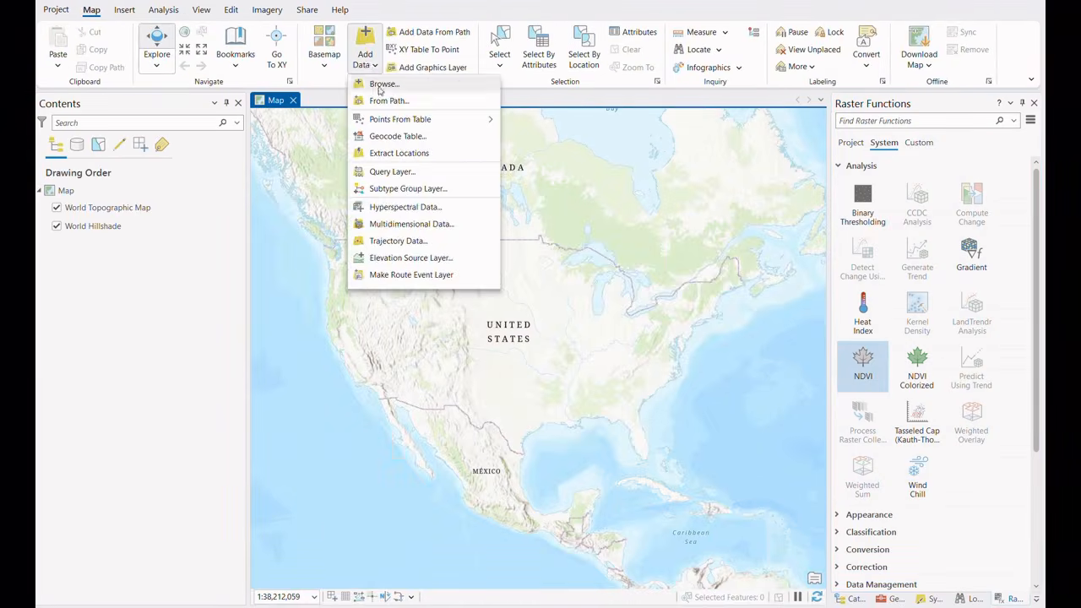
{"action": "left_click", "coordinate": [379, 81]}
{"action": "left_click", "coordinate": [395, 337]}
{"action": "double_click", "coordinate": [511, 218]}
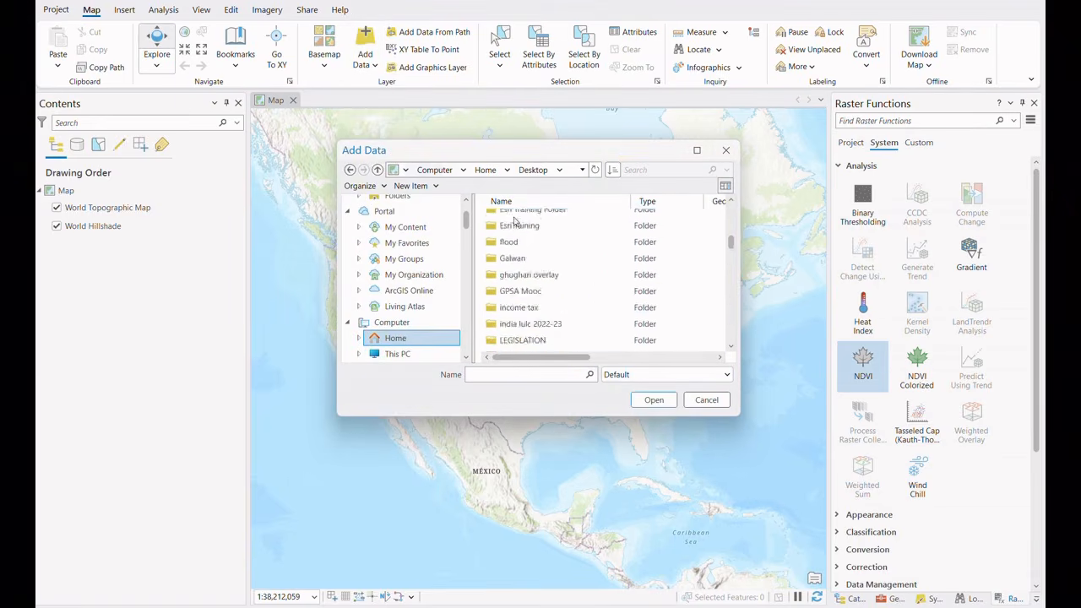
{"action": "scroll", "coordinate": [511, 311], "scroll_direction": "down", "scroll_amount": 5}
{"action": "double_click", "coordinate": [511, 302]}
{"action": "double_click", "coordinate": [533, 218]}
{"action": "double_click", "coordinate": [529, 233]}
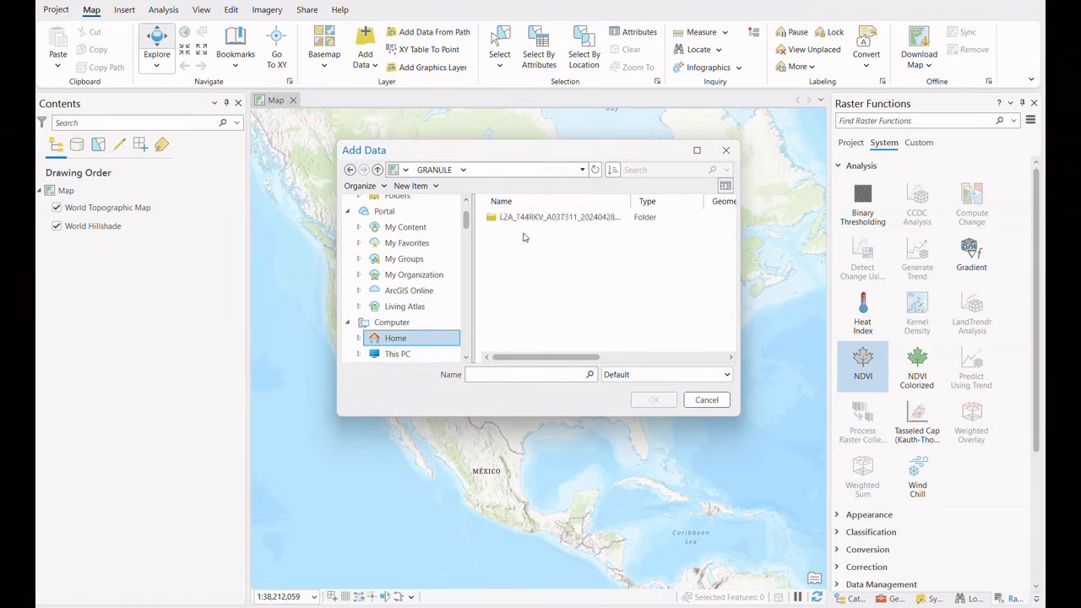
{"action": "double_click", "coordinate": [528, 218]}
{"action": "double_click", "coordinate": [517, 233]}
{"action": "double_click", "coordinate": [517, 217]}
- Add the 10 m bands B02, B03, B04 and B08 of the T44RKV_20240428T052649 scene to the map
{"action": "left_click", "coordinate": [517, 234]}
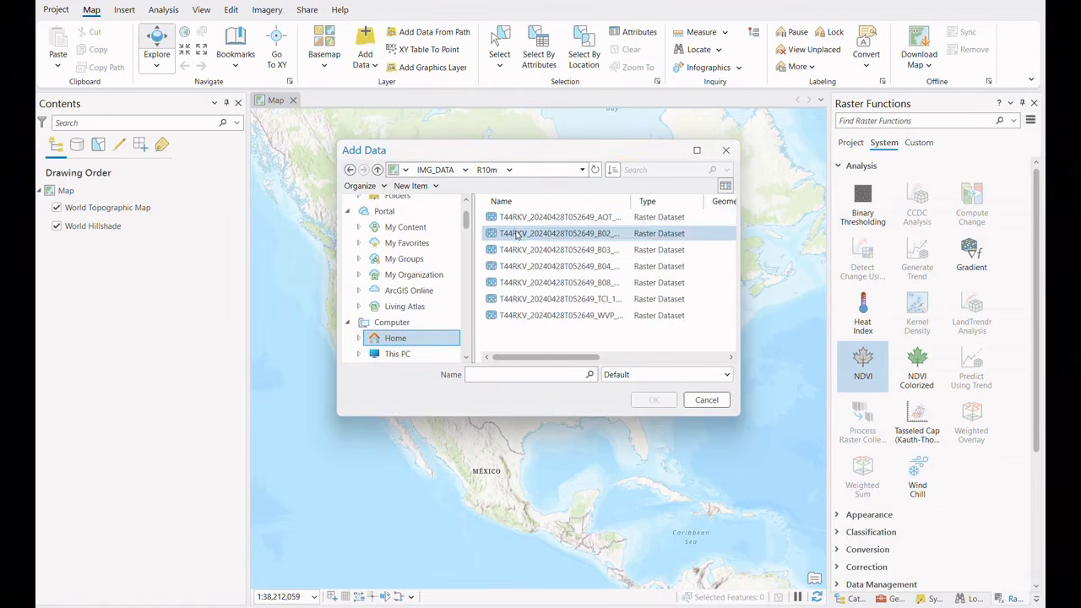
{"action": "left_click", "coordinate": [520, 250], "text": "ctrl"}
{"action": "left_click", "coordinate": [519, 266], "text": "ctrl"}
{"action": "left_click", "coordinate": [519, 282], "text": "ctrl"}
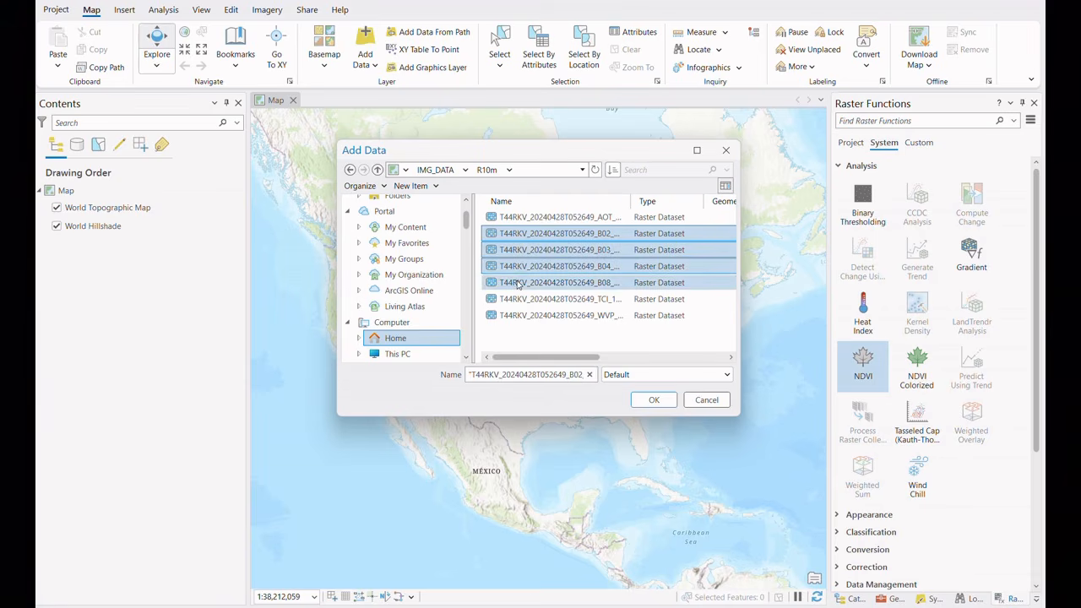
{"action": "left_click", "coordinate": [654, 399]}
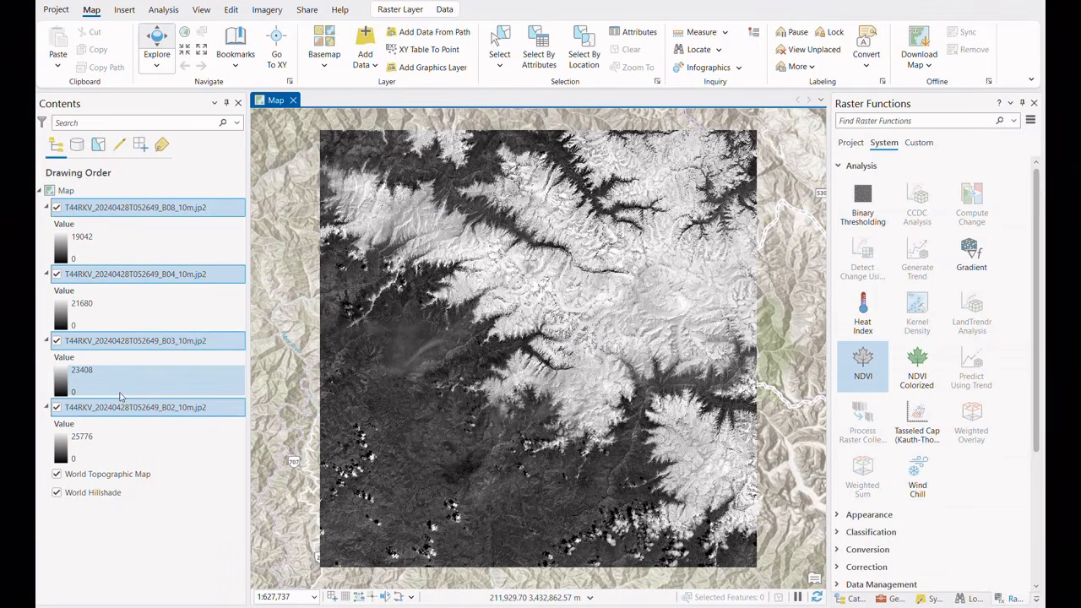
- Close the Raster Functions pane, search the geoprocessing tools for "composite" and open Composite Bands
{"action": "left_click", "coordinate": [1033, 103]}
{"action": "left_click", "coordinate": [903, 123]}
{"action": "type", "text": "composite"}
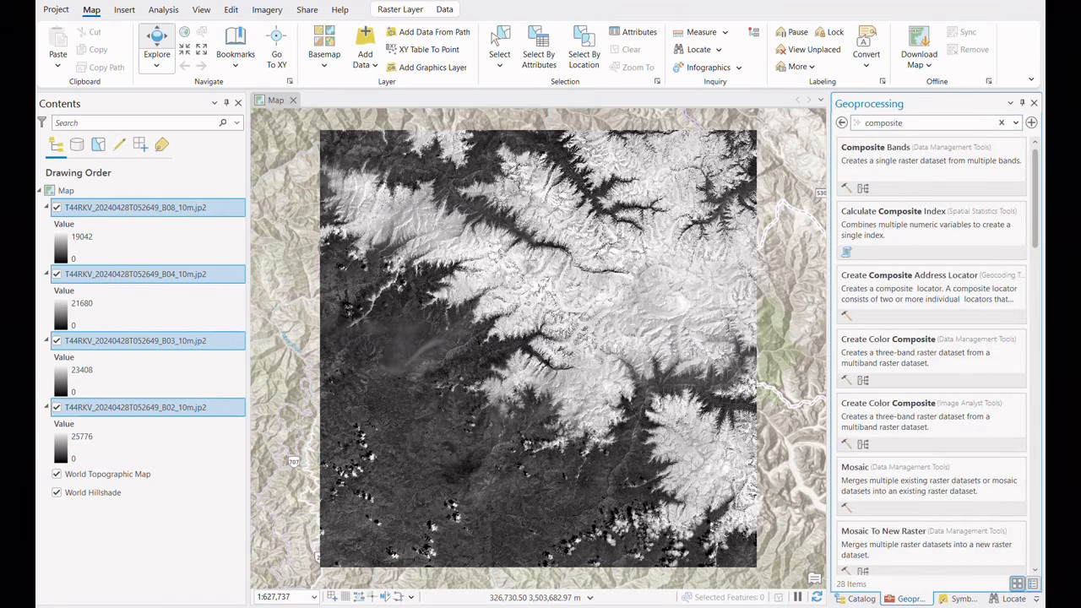
{"action": "left_click", "coordinate": [882, 156]}
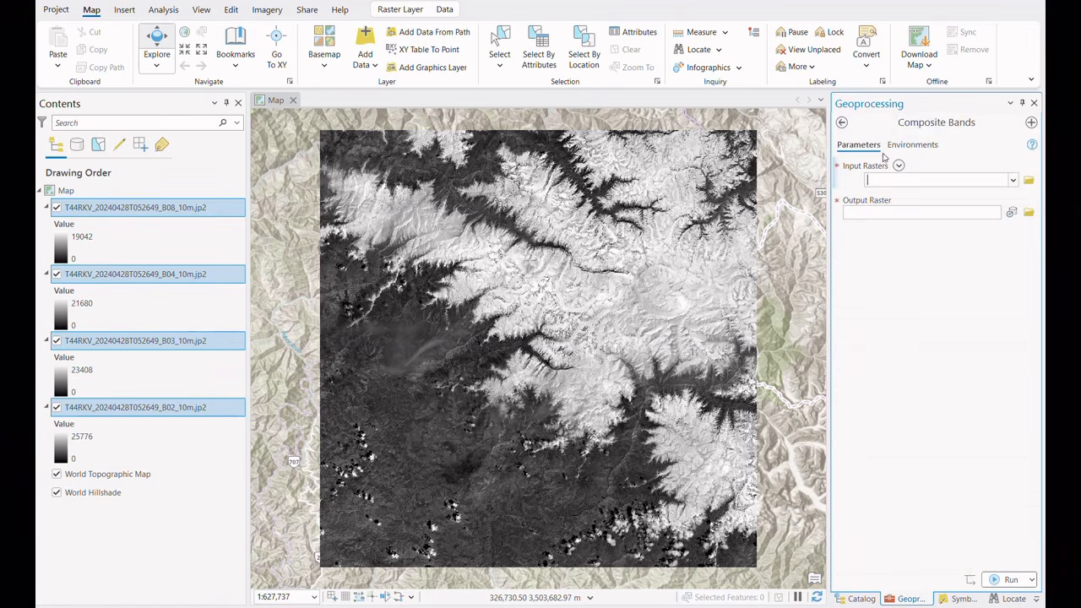
- Run Composite Bands with the 10 m rasters B04, B03 and B02 as inputs, in that order
{"action": "left_click", "coordinate": [1012, 180]}
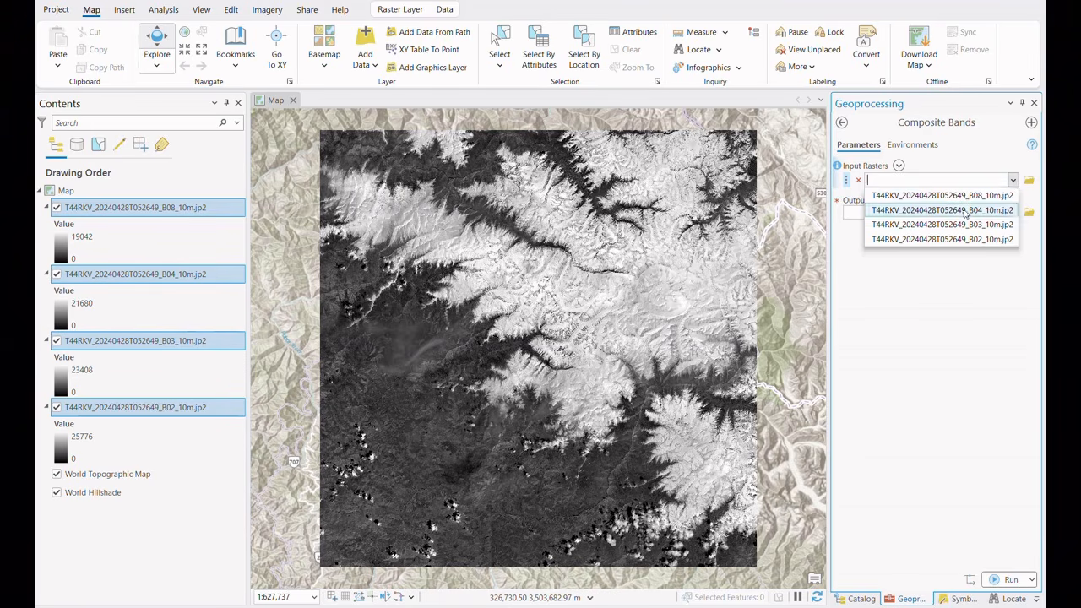
{"action": "left_click", "coordinate": [1000, 209]}
{"action": "left_click", "coordinate": [1013, 199]}
{"action": "left_click", "coordinate": [971, 243]}
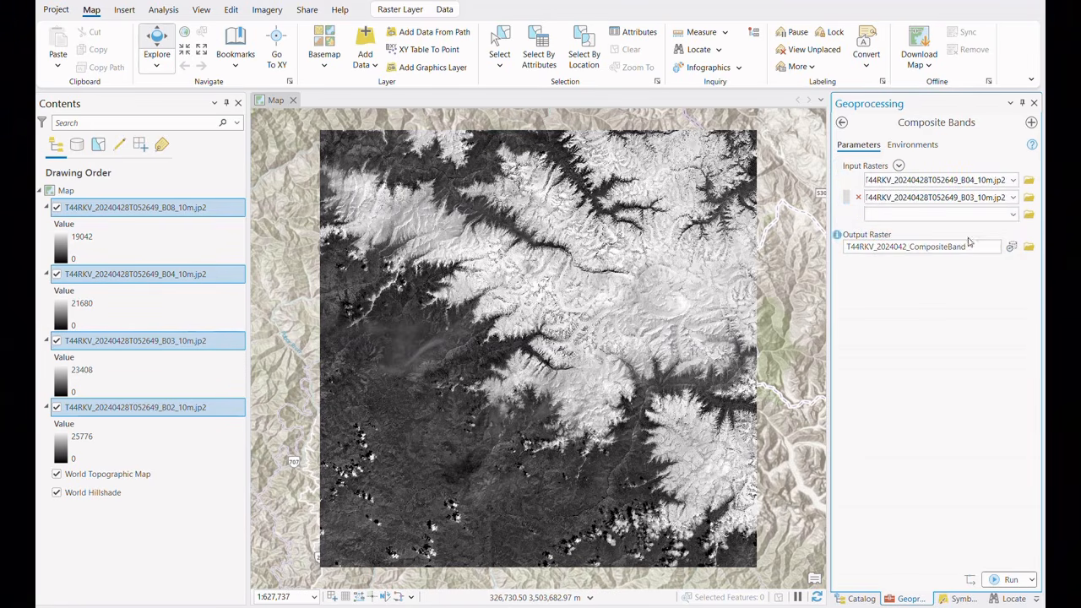
{"action": "left_click", "coordinate": [1012, 215]}
{"action": "left_click", "coordinate": [975, 275]}
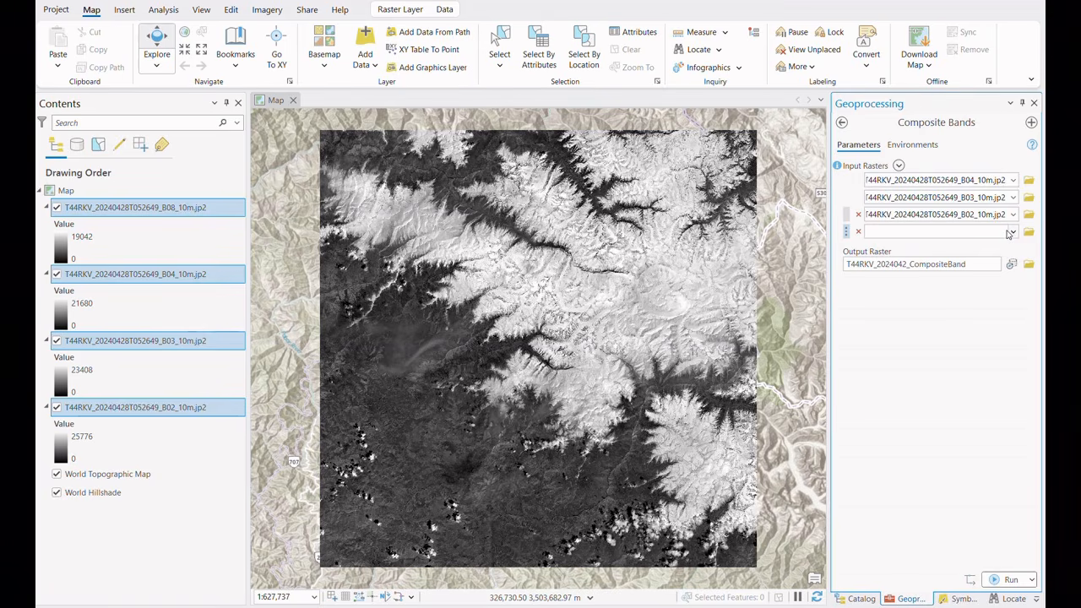
{"action": "left_click", "coordinate": [1011, 579]}
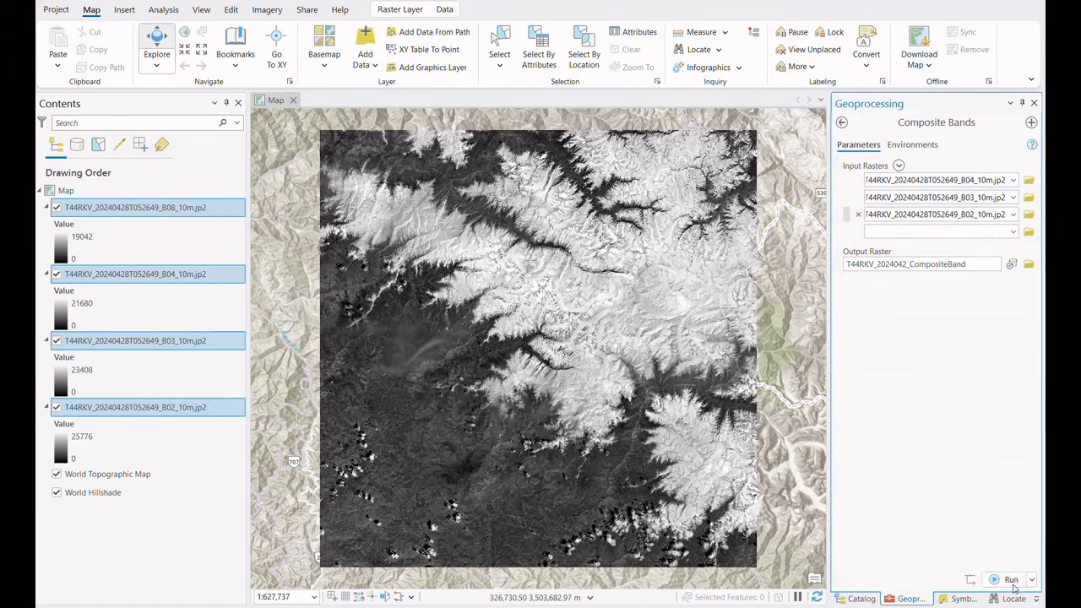
{"action": "left_click", "coordinate": [1011, 580]}
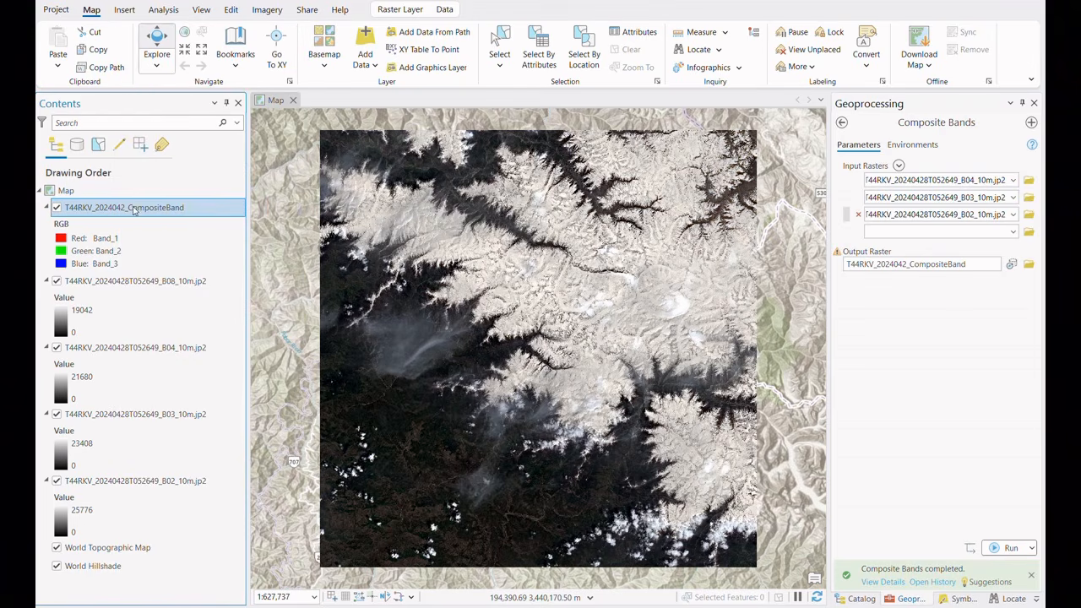
- Zoom to the composite layer and turn off the B08, B04, B03 and World Topographic Map layers
{"action": "right_click", "coordinate": [133, 211]}
{"action": "left_click", "coordinate": [178, 190]}
{"action": "left_click", "coordinate": [56, 280]}
{"action": "left_click", "coordinate": [57, 348]}
{"action": "left_click", "coordinate": [56, 414]}
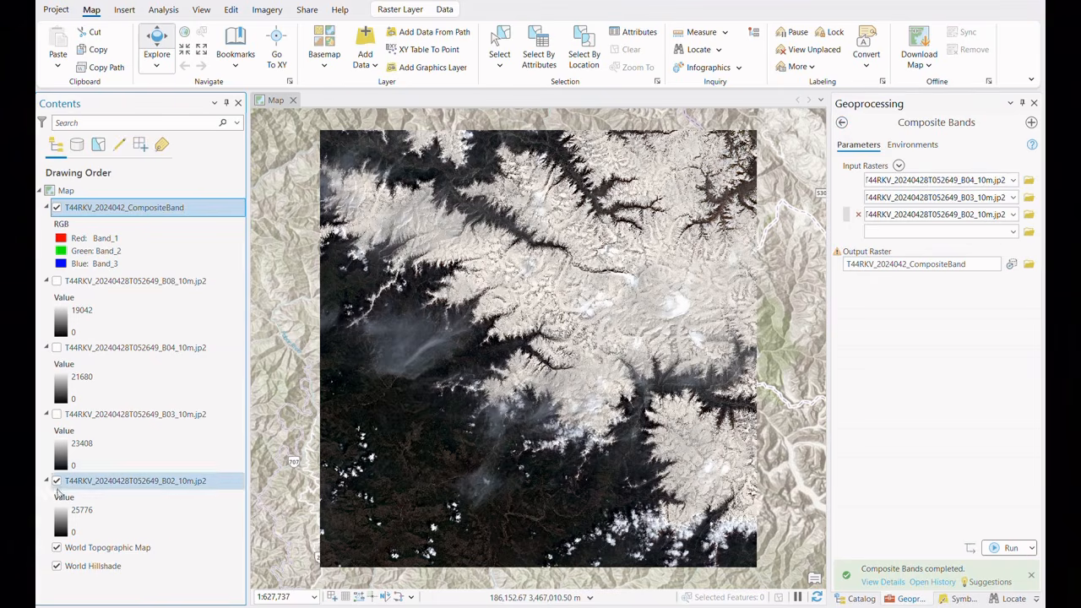
{"action": "left_click", "coordinate": [126, 480]}
{"action": "left_click", "coordinate": [56, 547]}
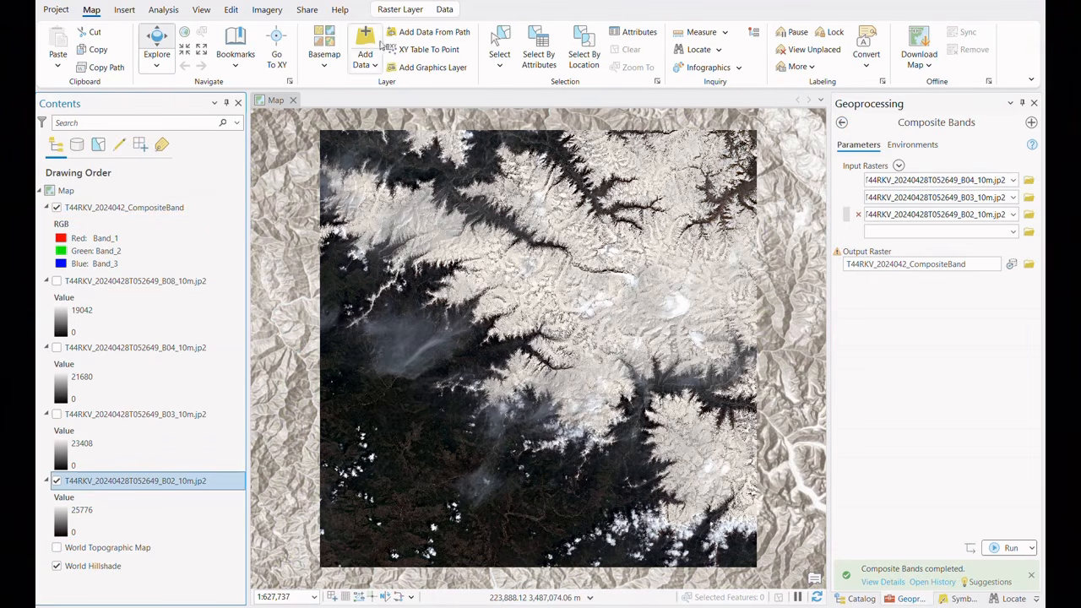
- Browse the Desktop for data and add the dharalipoly.kmz polygon file to the map
{"action": "left_click", "coordinate": [365, 65]}
{"action": "left_click", "coordinate": [384, 104]}
{"action": "left_click", "coordinate": [376, 338]}
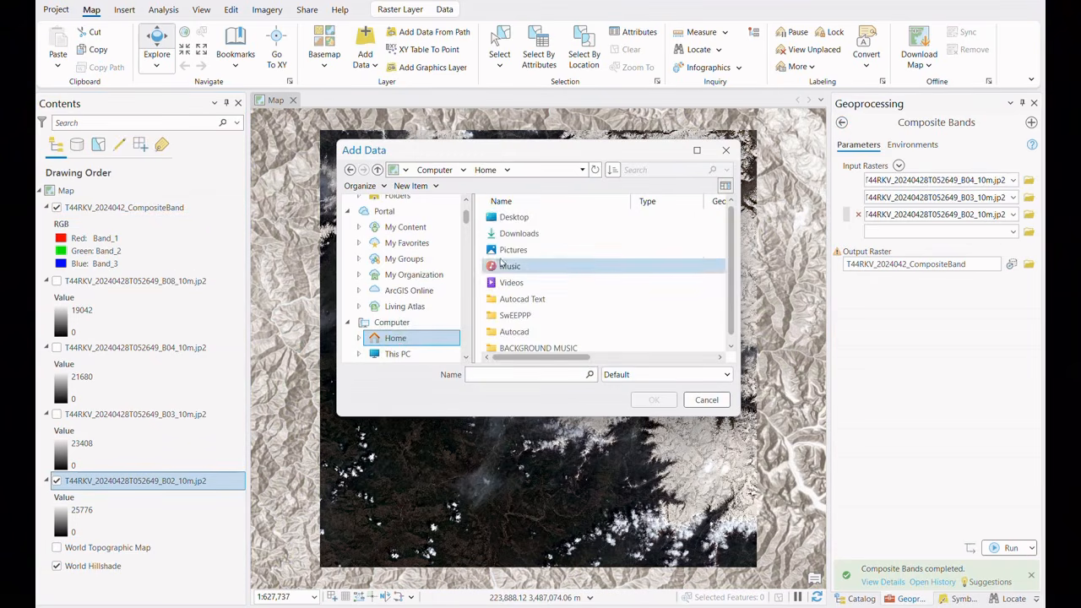
{"action": "double_click", "coordinate": [511, 217]}
{"action": "scroll", "coordinate": [511, 237], "scroll_direction": "down", "scroll_amount": 15}
{"action": "scroll", "coordinate": [511, 240], "scroll_direction": "up", "scroll_amount": 3}
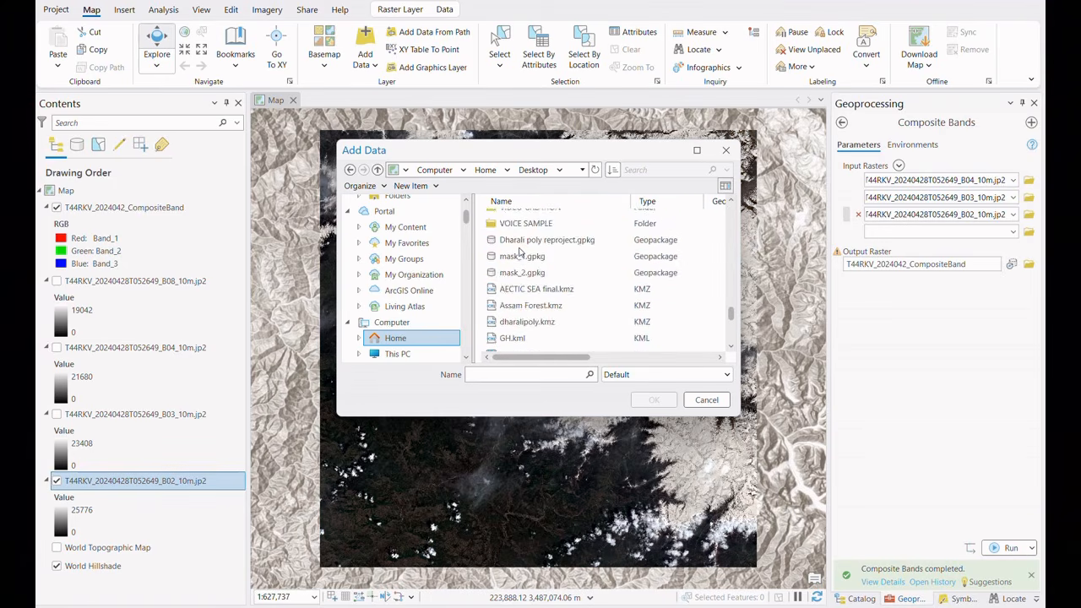
{"action": "scroll", "coordinate": [520, 250], "scroll_direction": "up", "scroll_amount": 1}
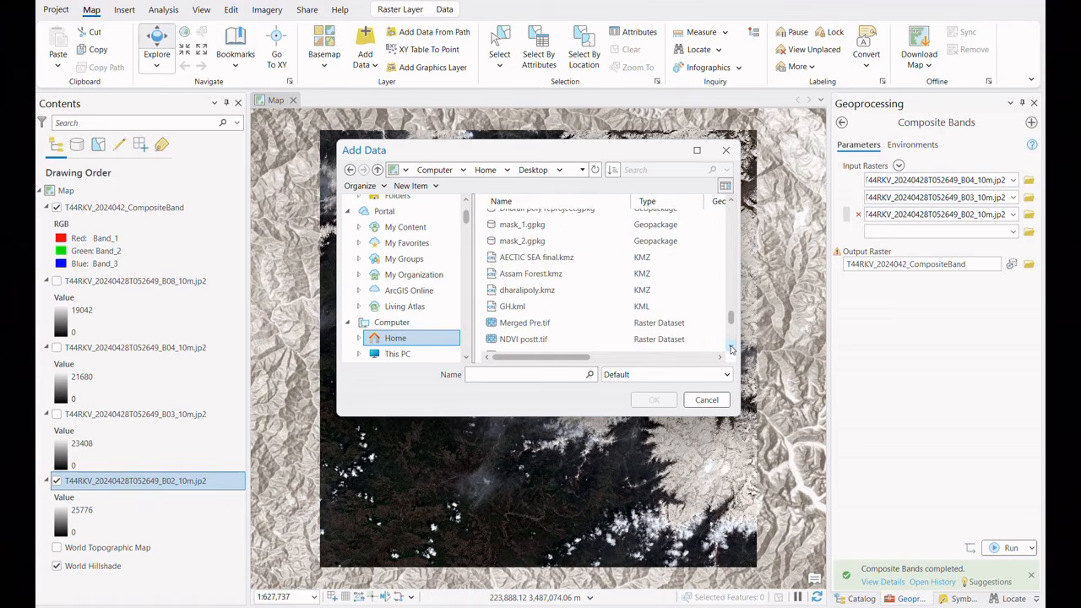
{"action": "scroll", "coordinate": [733, 349], "scroll_direction": "down", "scroll_amount": 3}
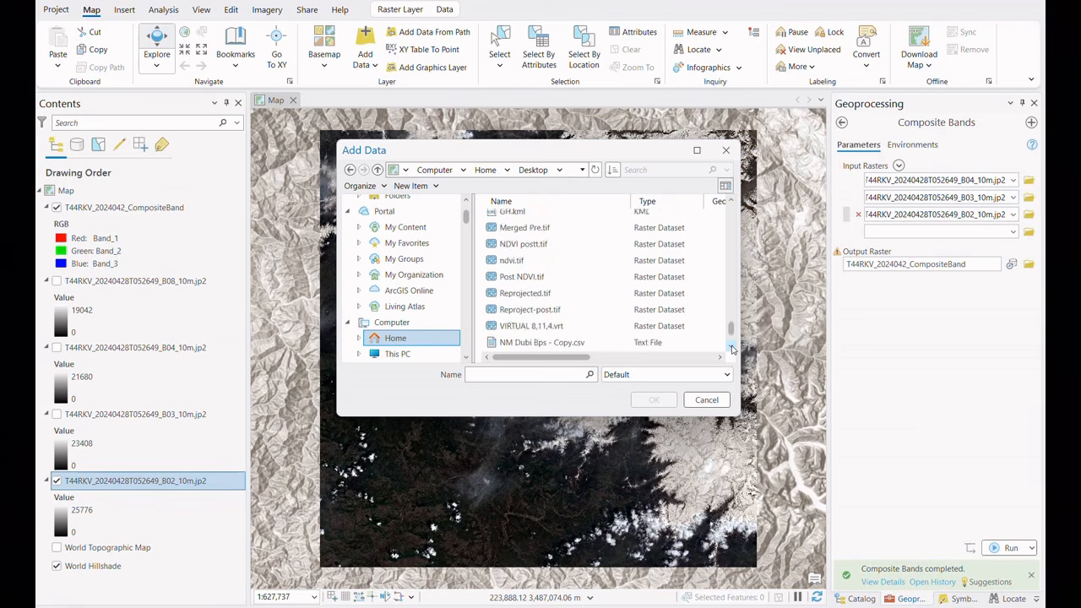
{"action": "scroll", "coordinate": [525, 330], "scroll_direction": "up", "scroll_amount": 4}
{"action": "double_click", "coordinate": [524, 329]}
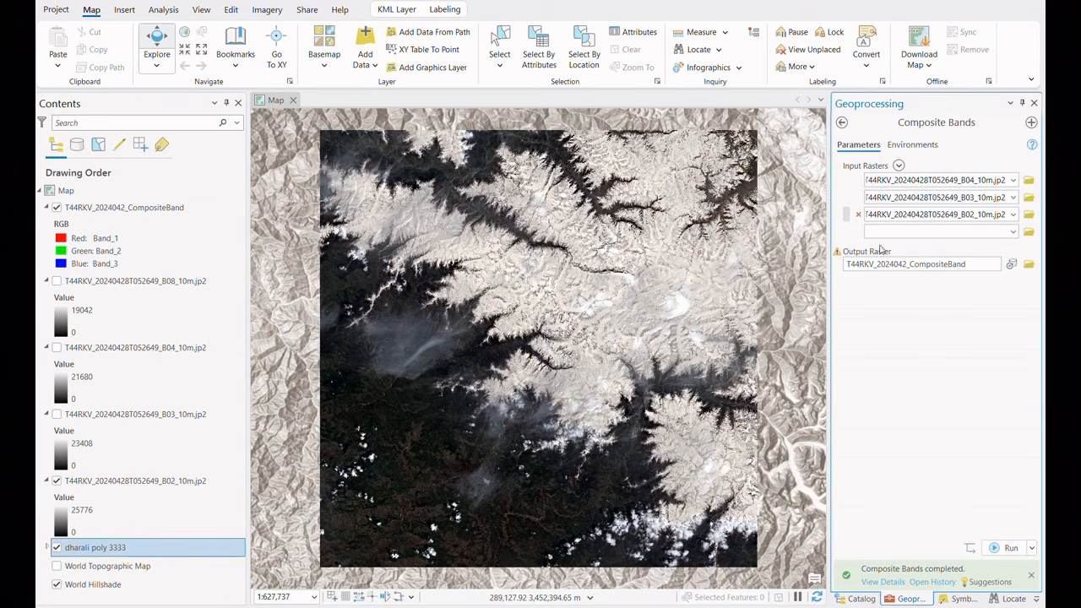
- Leave Composite Bands, search the geoprocessing tools for "clip" and open Clip Raster
{"action": "left_click", "coordinate": [842, 123]}
{"action": "left_click", "coordinate": [1001, 123]}
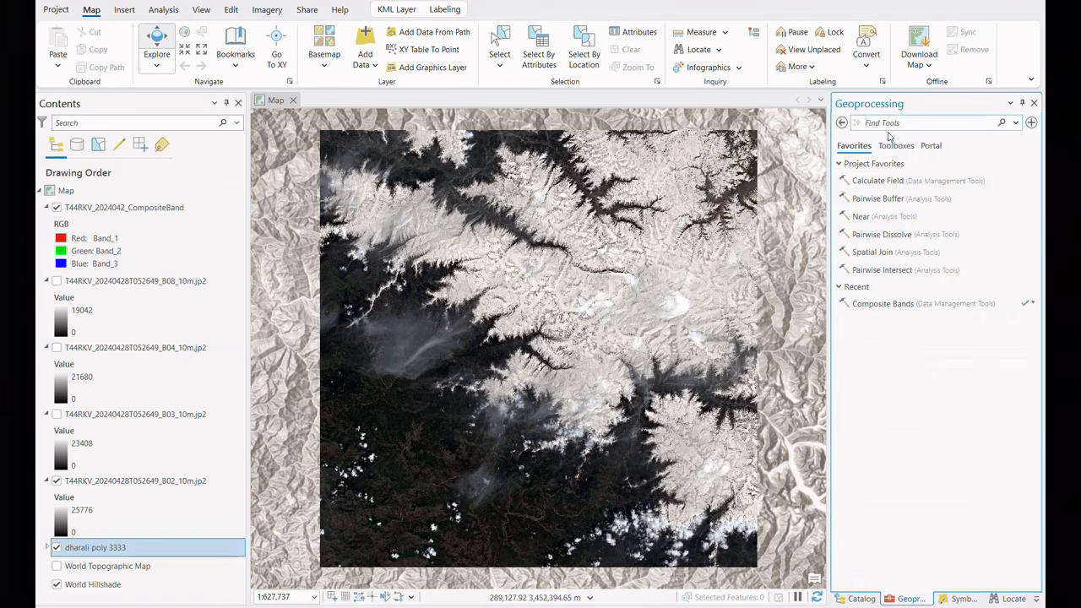
{"action": "type", "text": "clip"}
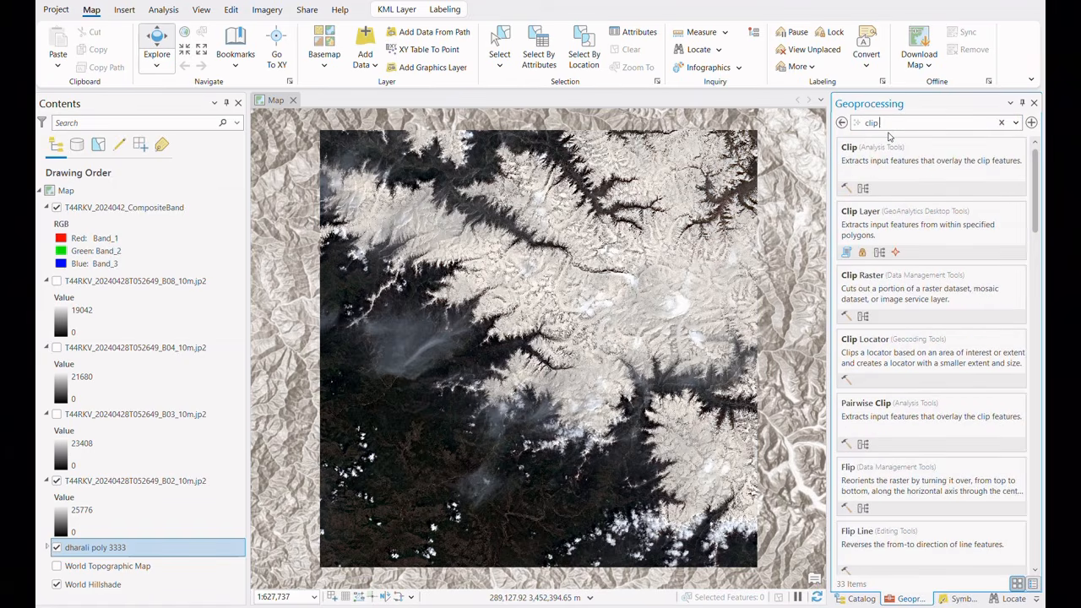
{"action": "left_click", "coordinate": [876, 277]}
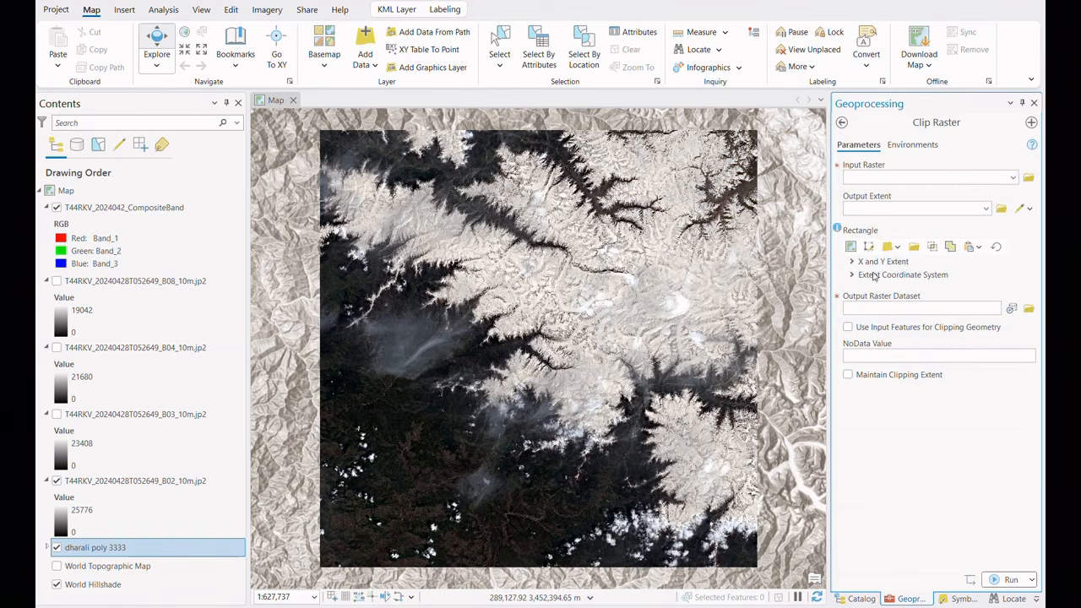
- Run Clip Raster on T44RKV_2024042_CompositeBand with the Polygons layer as output extent, using input features for clipping geometry
{"action": "left_click", "coordinate": [1014, 179]}
{"action": "left_click", "coordinate": [929, 192]}
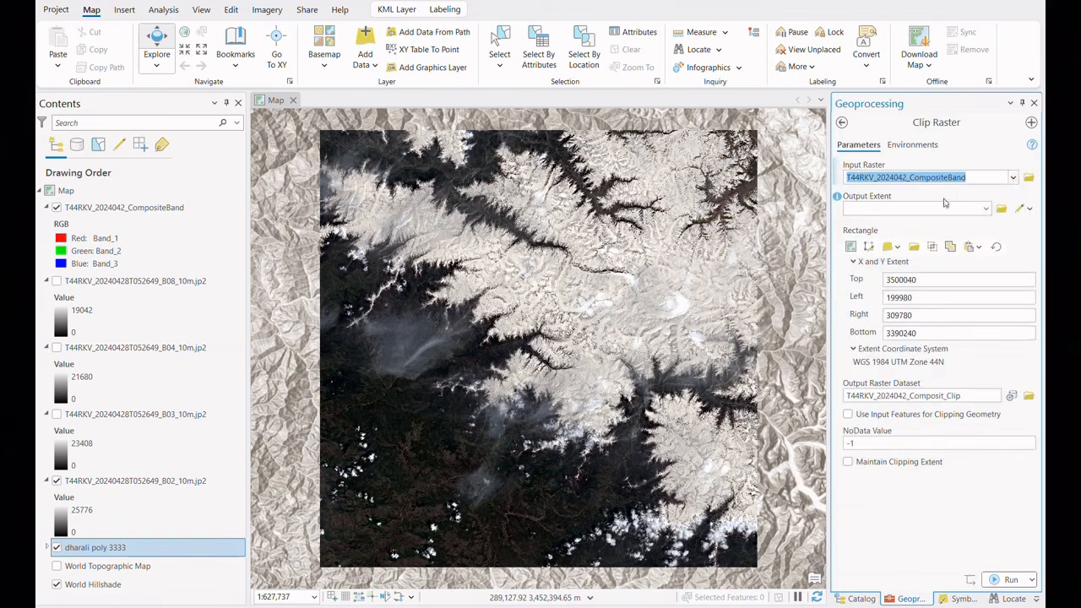
{"action": "left_click", "coordinate": [985, 208]}
{"action": "left_click", "coordinate": [927, 298]}
{"action": "left_click", "coordinate": [848, 413]}
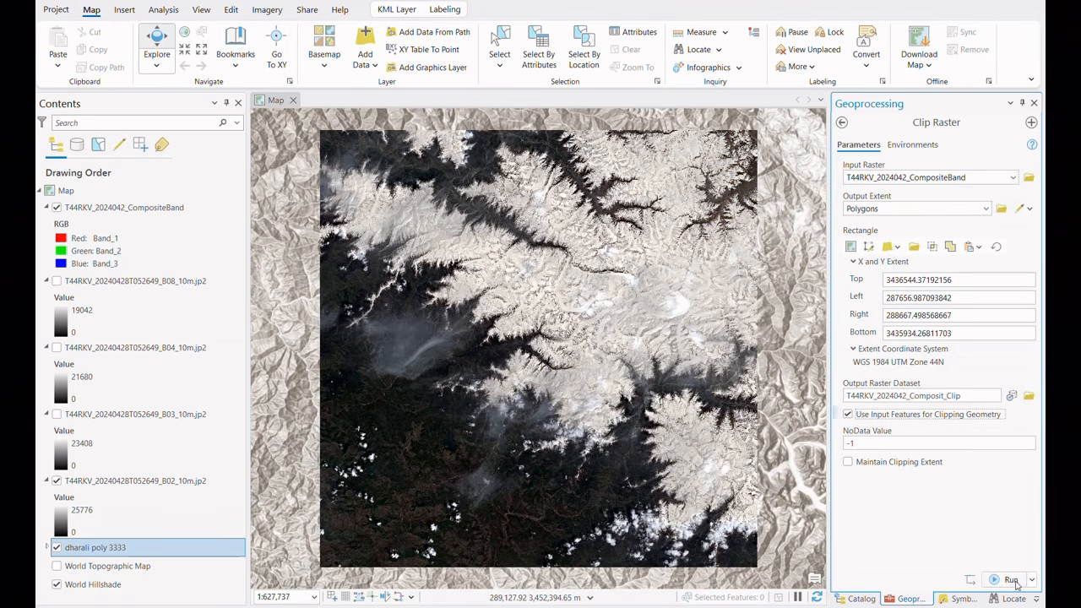
{"action": "left_click", "coordinate": [1011, 580]}
- Zoom to the clipped 2024 composite and examine it against the surrounding imagery at several scales
{"action": "right_click", "coordinate": [120, 207]}
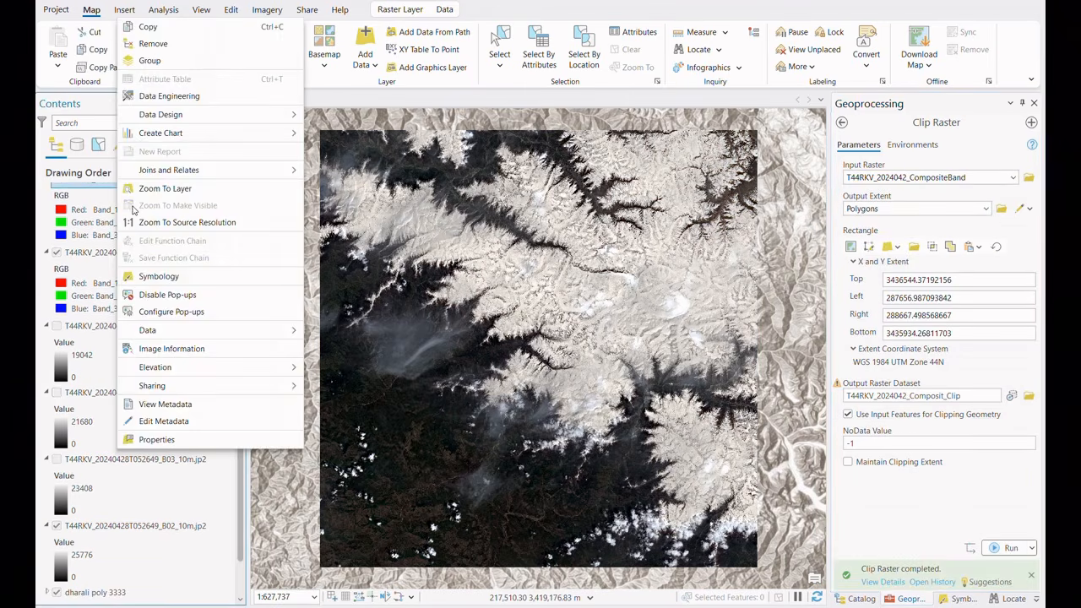
{"action": "left_click", "coordinate": [157, 186]}
{"action": "scroll", "coordinate": [528, 377], "scroll_direction": "down", "scroll_amount": 1}
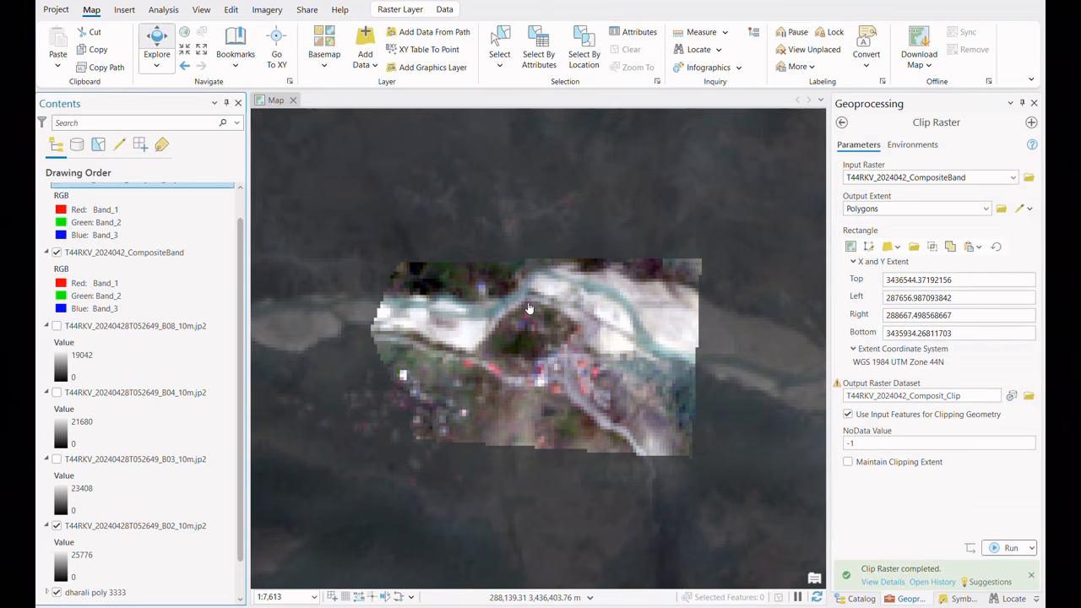
{"action": "scroll", "coordinate": [557, 314], "scroll_direction": "up", "scroll_amount": 1}
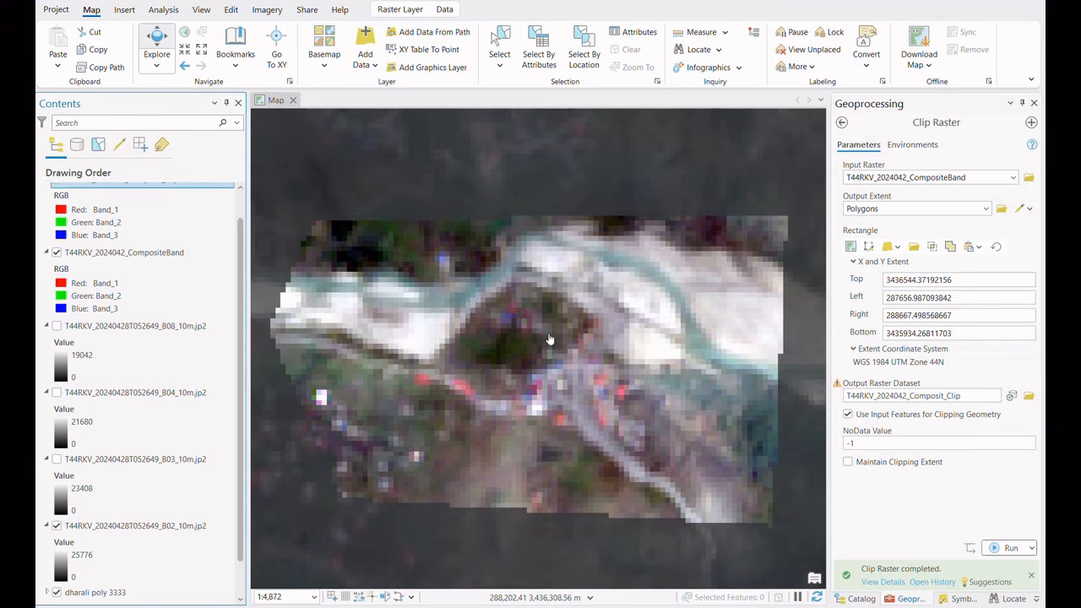
{"action": "scroll", "coordinate": [549, 336], "scroll_direction": "down", "scroll_amount": 3}
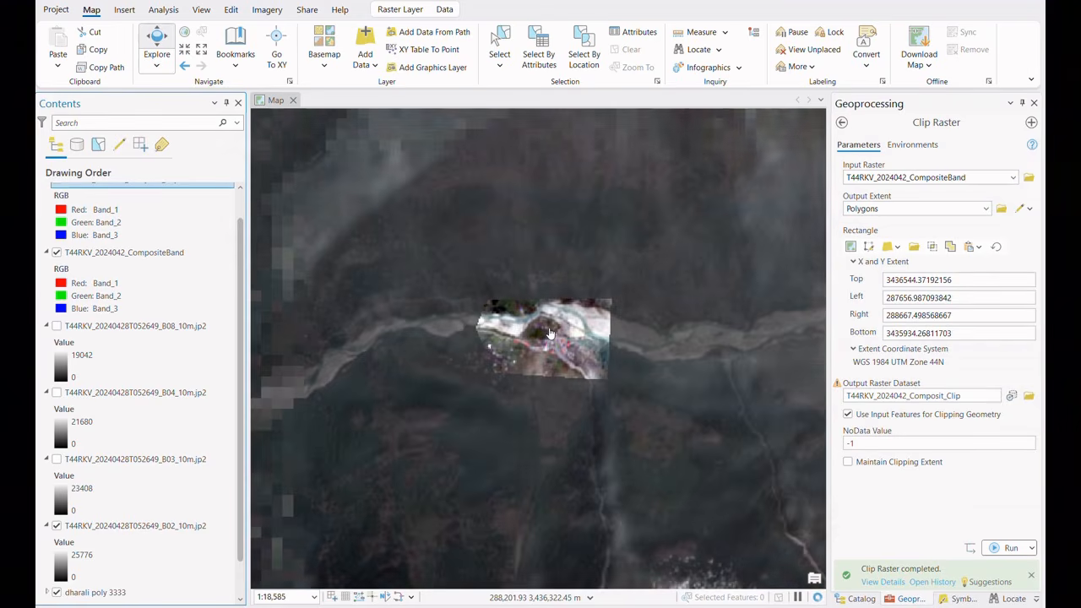
{"action": "scroll", "coordinate": [549, 334], "scroll_direction": "up", "scroll_amount": 1}
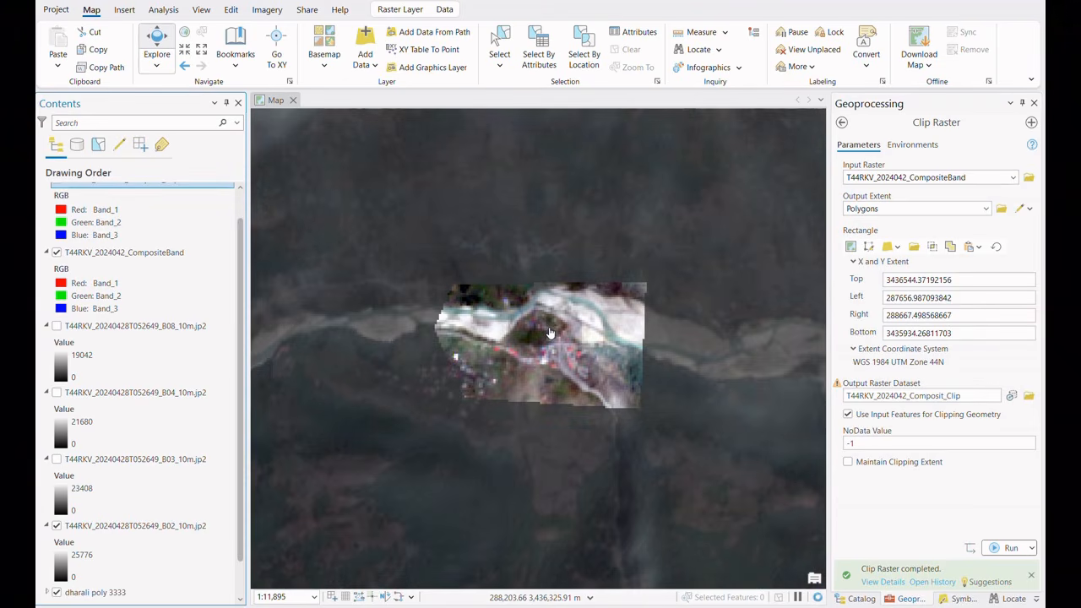
{"action": "scroll", "coordinate": [549, 333], "scroll_direction": "down", "scroll_amount": 1}
{"action": "scroll", "coordinate": [546, 333], "scroll_direction": "up", "scroll_amount": 1}
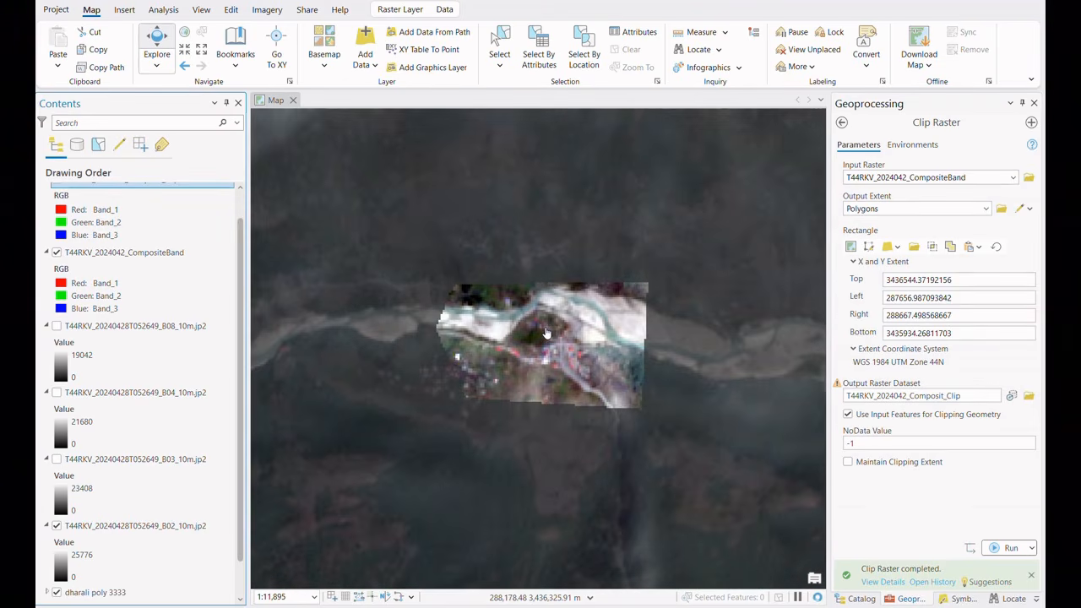
{"action": "scroll", "coordinate": [545, 334], "scroll_direction": "up", "scroll_amount": 1}
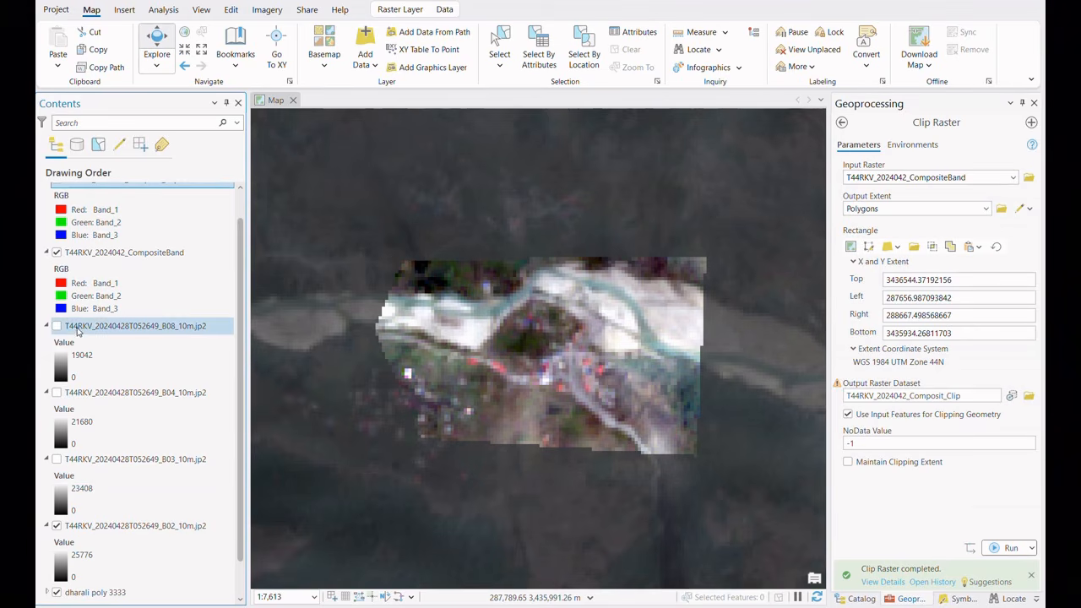
- Turn off the T44RKV_2024042_CompositeBand, B02 and dharali poly 3333 layers so the clip shows alone over the hillshade
{"action": "scroll", "coordinate": [82, 301], "scroll_direction": "up", "scroll_amount": 1}
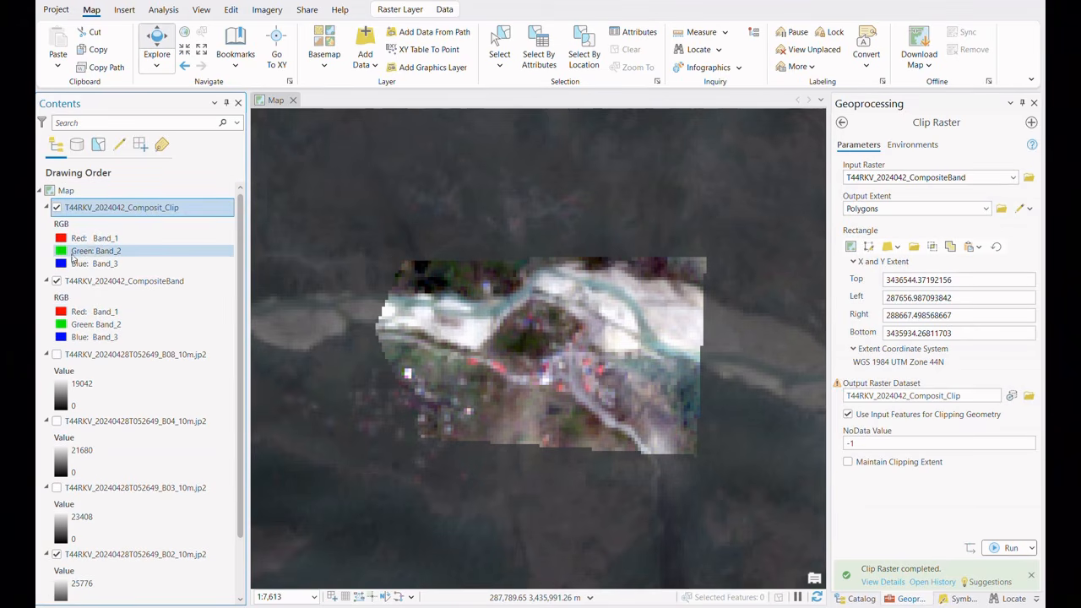
{"action": "left_click", "coordinate": [56, 281]}
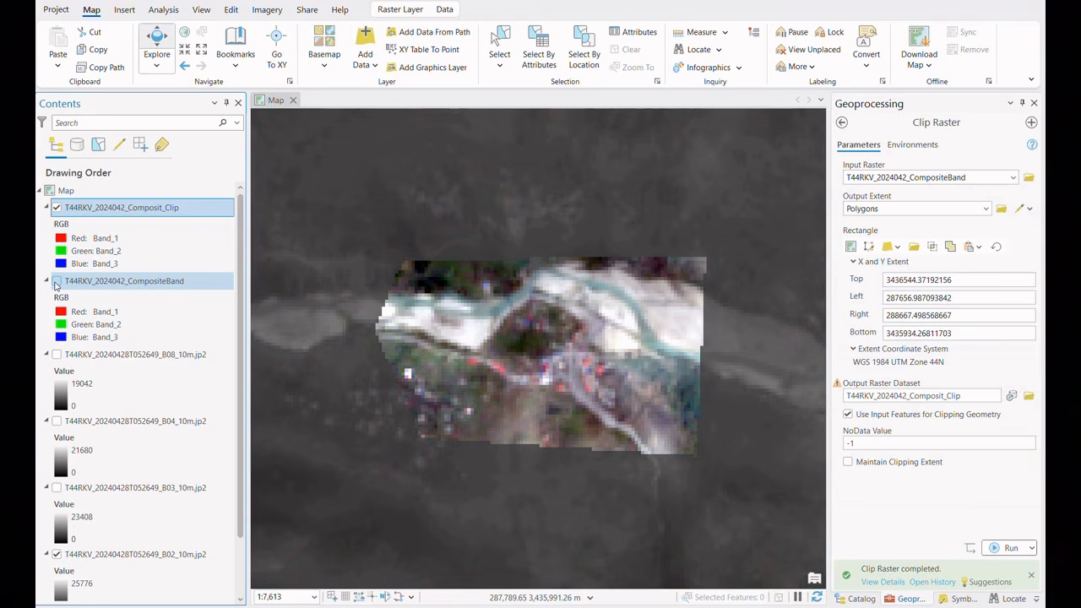
{"action": "scroll", "coordinate": [59, 344], "scroll_direction": "down", "scroll_amount": 2}
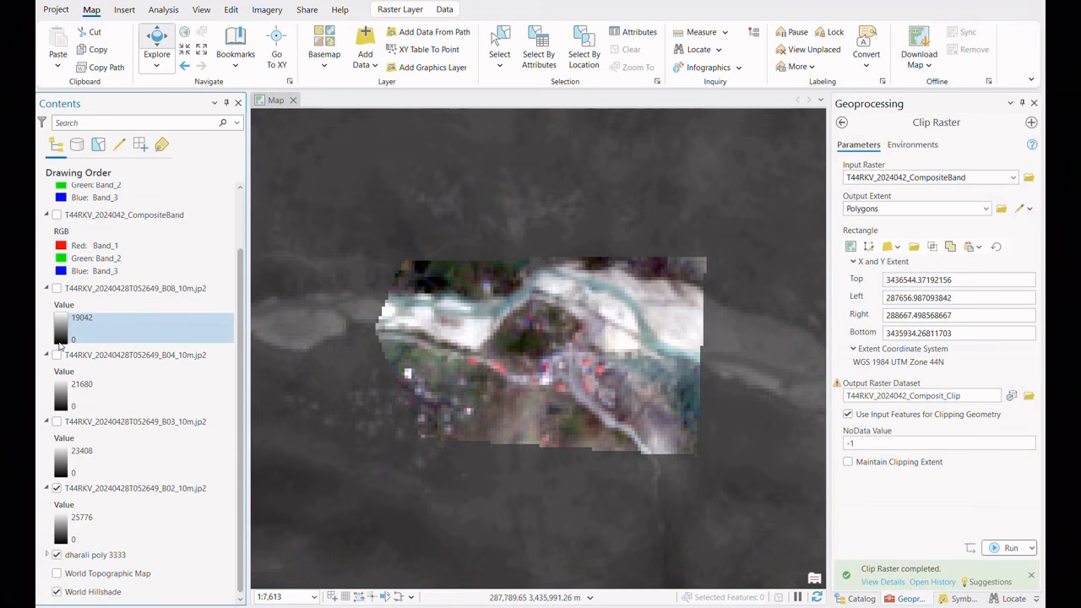
{"action": "left_click", "coordinate": [55, 488]}
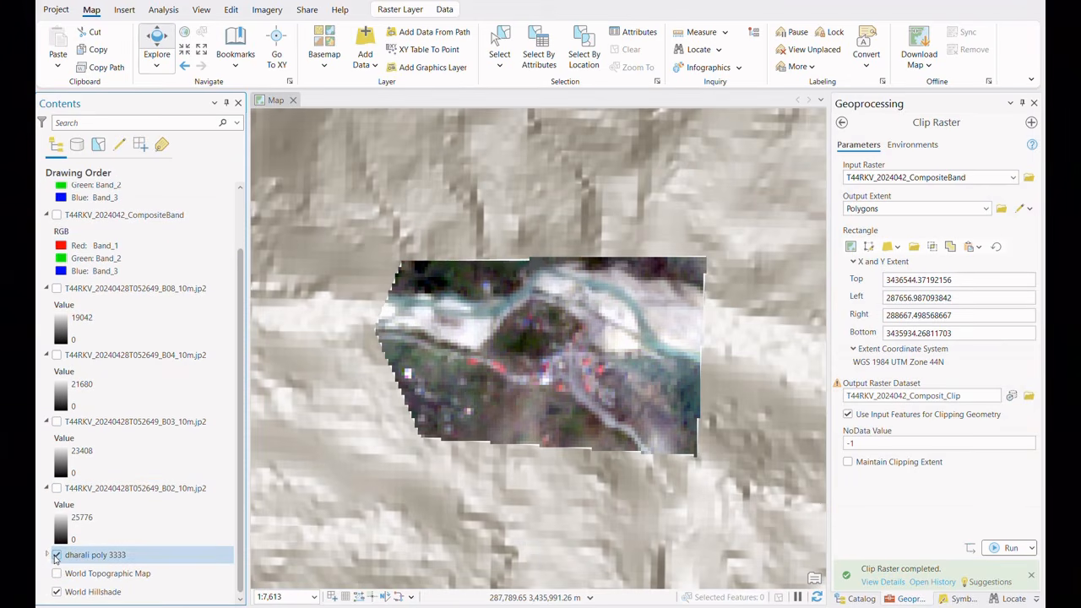
{"action": "left_click", "coordinate": [56, 556]}
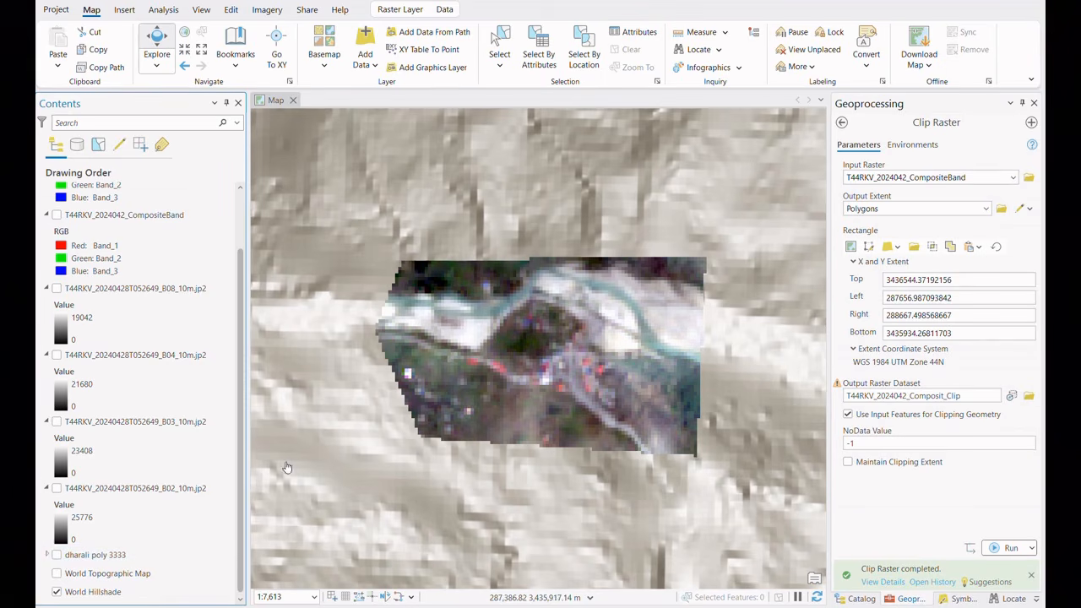
{"action": "scroll", "coordinate": [454, 448], "scroll_direction": "up", "scroll_amount": 2}
{"action": "scroll", "coordinate": [455, 448], "scroll_direction": "down", "scroll_amount": 4}
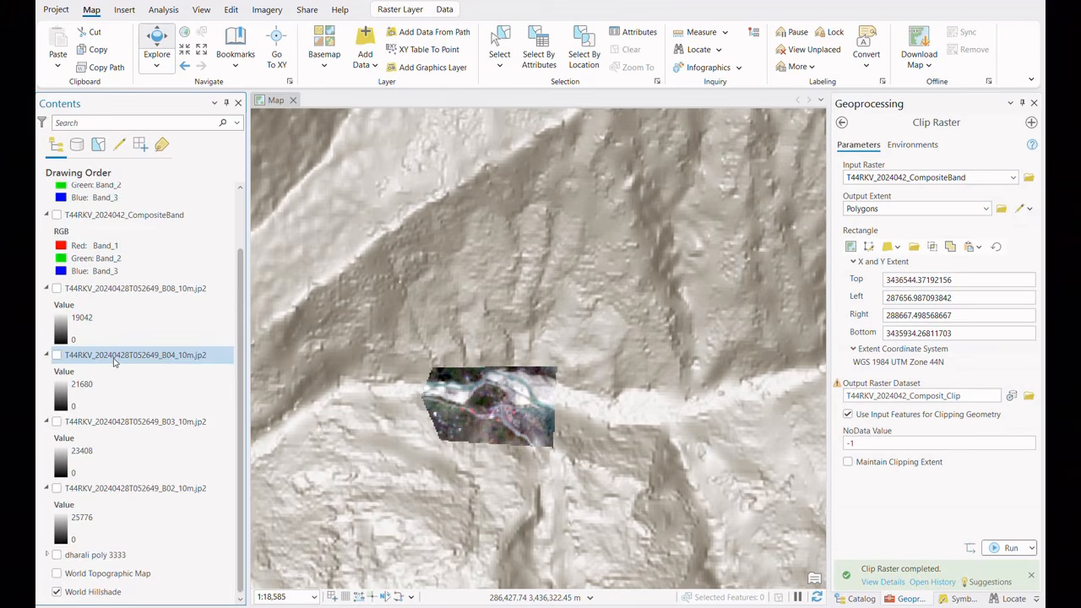
{"action": "scroll", "coordinate": [115, 362], "scroll_direction": "up", "scroll_amount": 1}
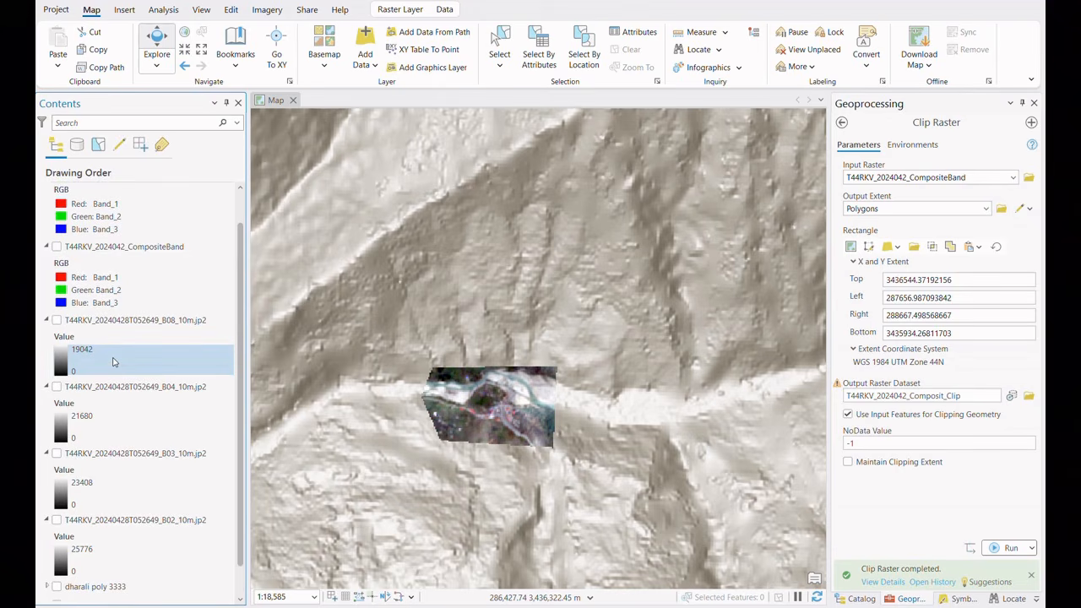
{"action": "scroll", "coordinate": [114, 361], "scroll_direction": "up", "scroll_amount": 1}
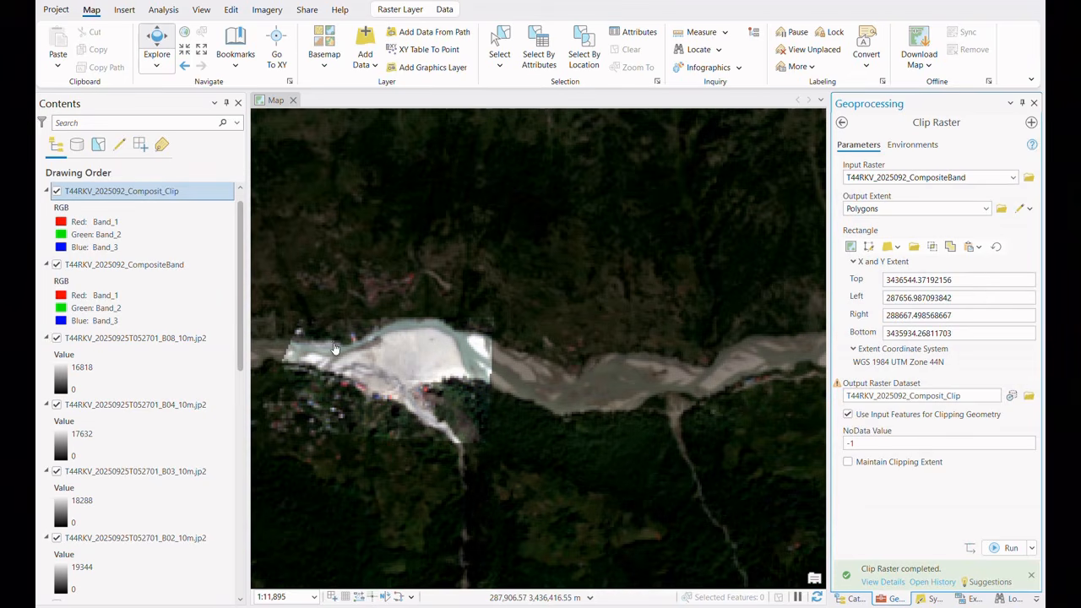
- Zoom to the T44RKV_2025092_Composit_Clip layer
{"action": "left_click", "coordinate": [132, 192]}
{"action": "right_click", "coordinate": [201, 209]}
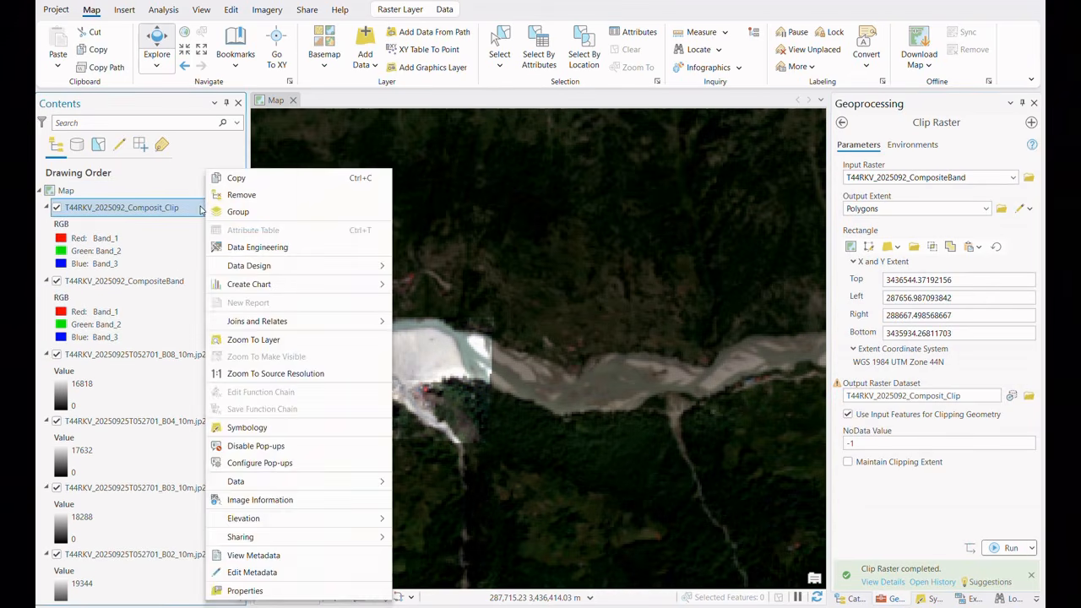
{"action": "left_click", "coordinate": [253, 340]}
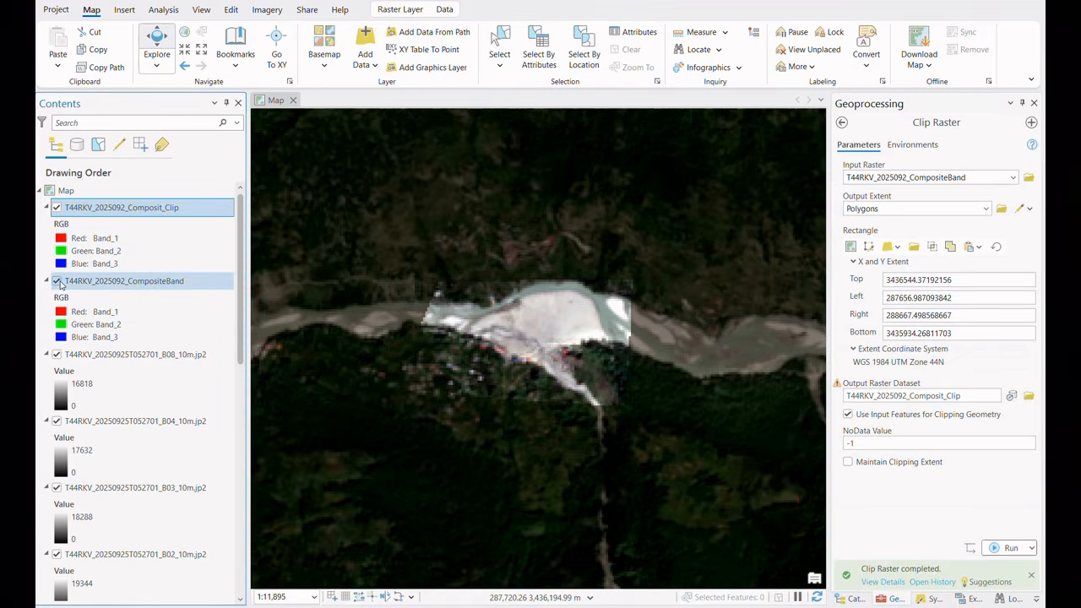
- Turn off the unclipped 2025 composite, its B08, B04, B03 and B02 bands, and the two 2024 clipped composites
{"action": "left_click", "coordinate": [57, 281]}
{"action": "left_click", "coordinate": [57, 353]}
{"action": "left_click", "coordinate": [57, 421]}
{"action": "left_click", "coordinate": [57, 487]}
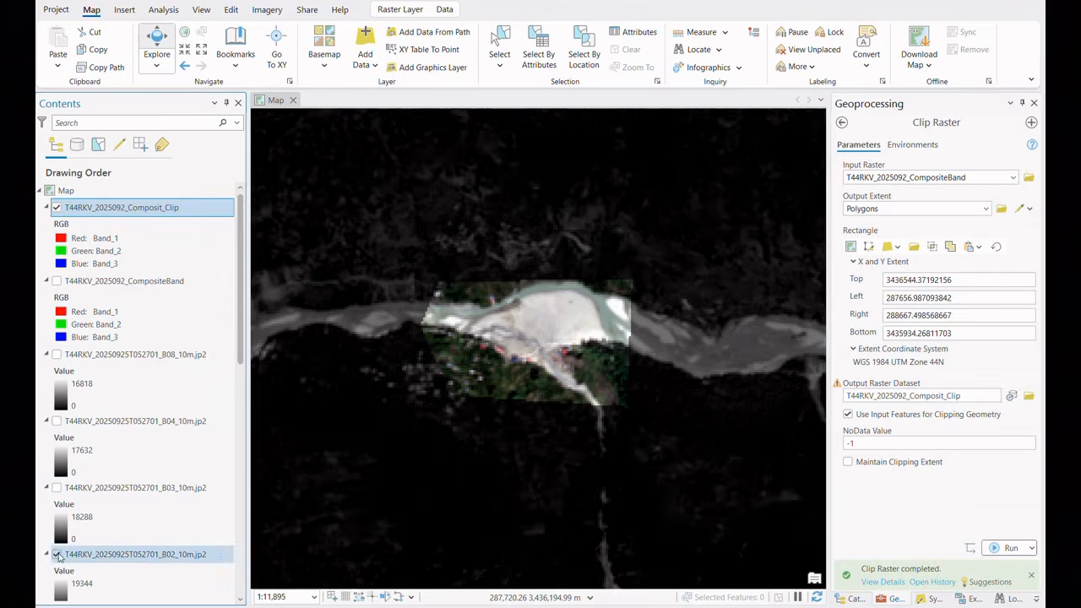
{"action": "left_click", "coordinate": [58, 555]}
{"action": "scroll", "coordinate": [58, 557], "scroll_direction": "down", "scroll_amount": 1}
{"action": "left_click", "coordinate": [58, 558]}
{"action": "scroll", "coordinate": [59, 557], "scroll_direction": "down", "scroll_amount": 1}
{"action": "left_click", "coordinate": [57, 568]}
{"action": "scroll", "coordinate": [67, 568], "scroll_direction": "down", "scroll_amount": 2}
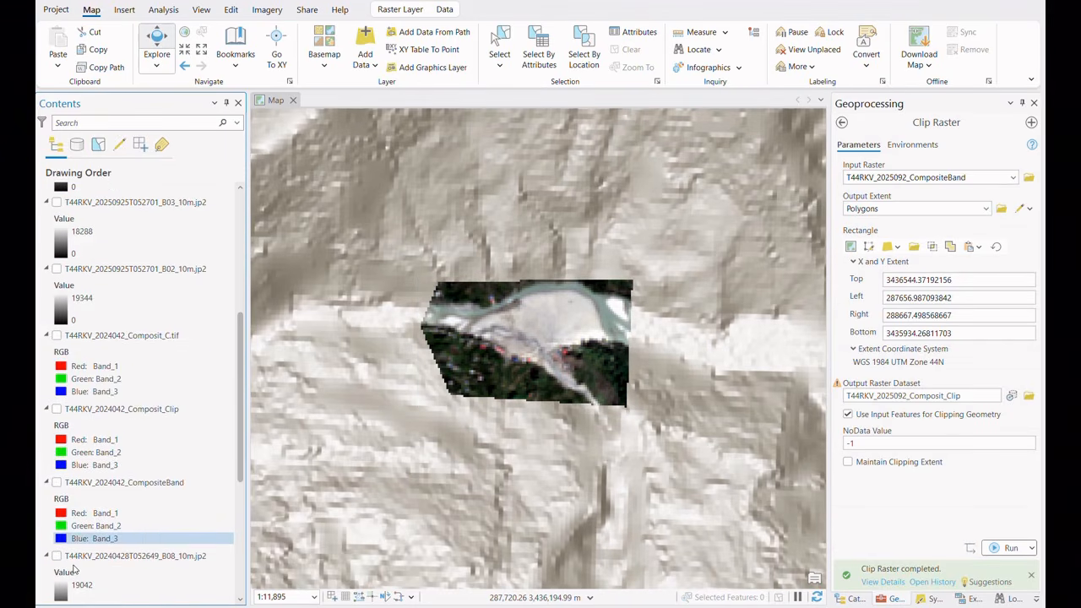
- Select the T44RKV_2025092_Composit_Clip layer and open Export Raster for it
{"action": "scroll", "coordinate": [68, 507], "scroll_direction": "up", "scroll_amount": 5}
{"action": "left_click", "coordinate": [118, 207]}
{"action": "scroll", "coordinate": [507, 355], "scroll_direction": "up", "scroll_amount": 2}
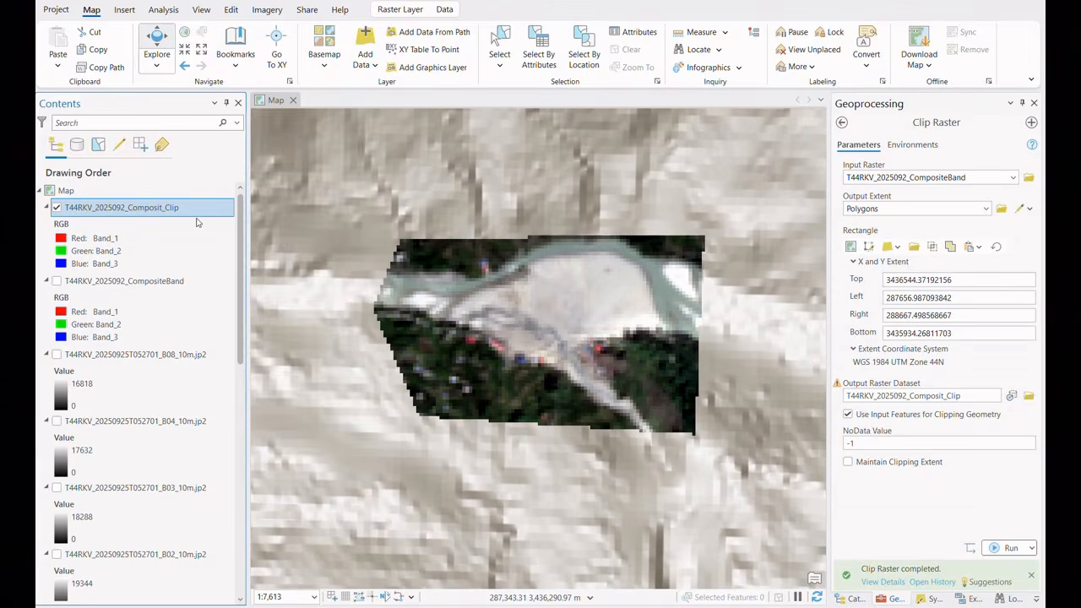
{"action": "right_click", "coordinate": [195, 211]}
{"action": "mouse_move", "coordinate": [211, 329]}
{"action": "left_click", "coordinate": [414, 348]}
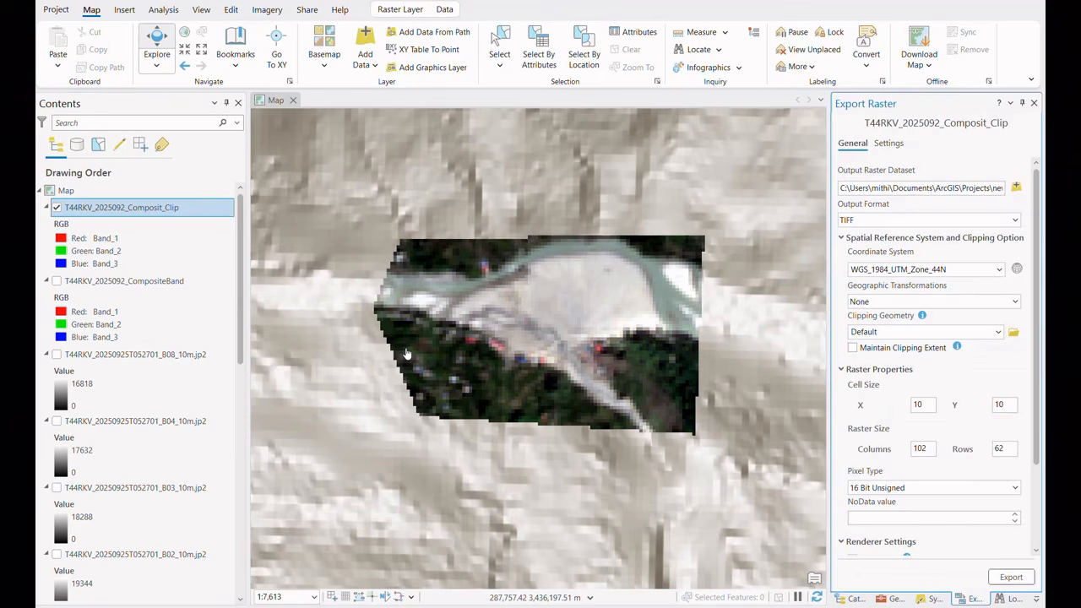
{"action": "left_click", "coordinate": [1015, 187]}
{"action": "double_click", "coordinate": [414, 267]}
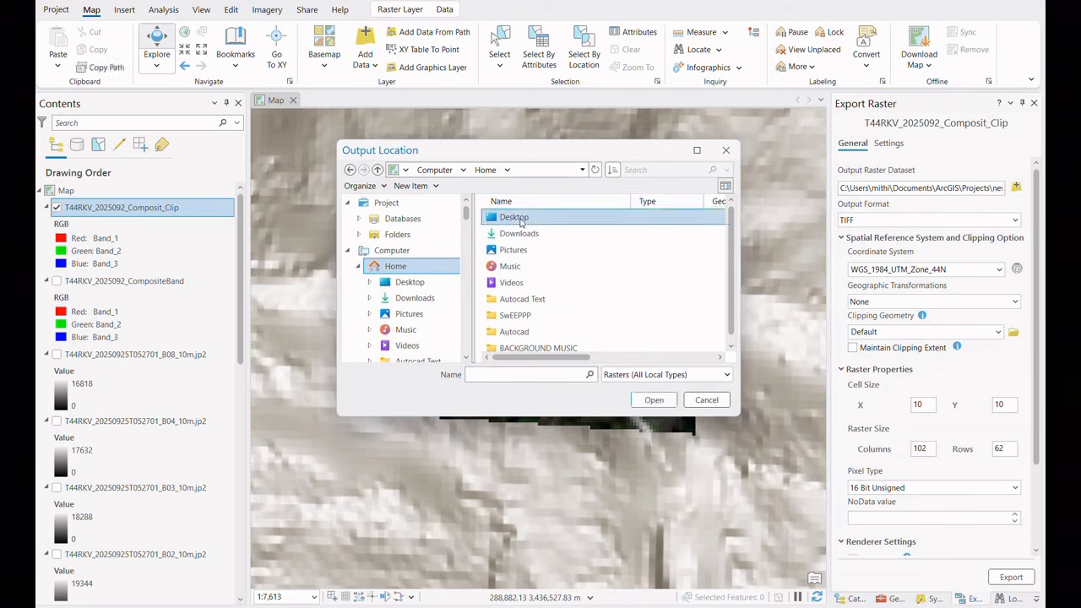
{"action": "left_click", "coordinate": [478, 377]}
{"action": "type", "text": "2222222222222222"}
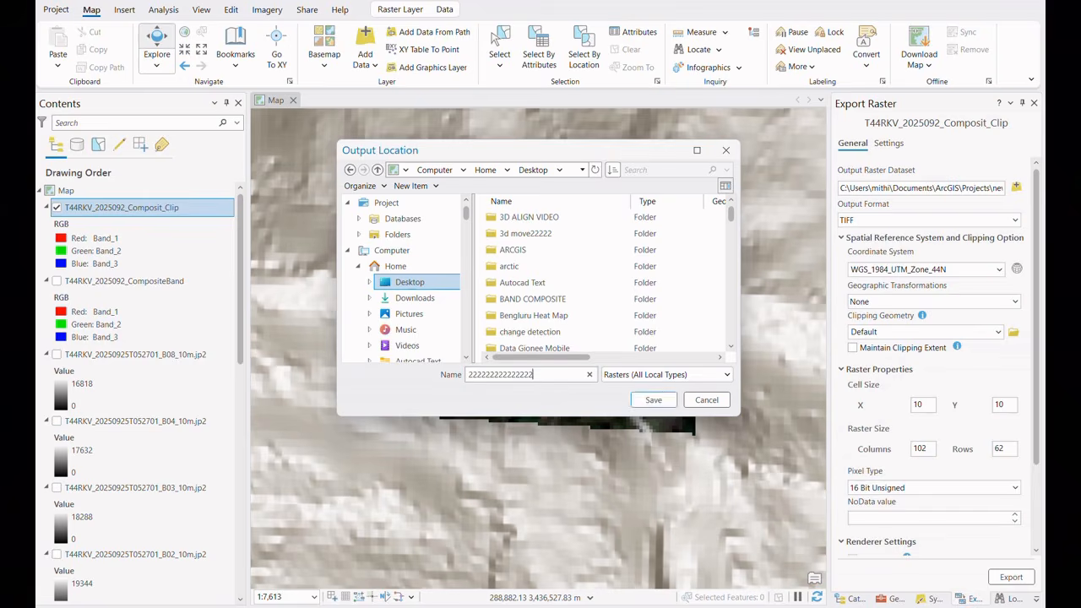
{"action": "left_click", "coordinate": [653, 400]}
{"action": "left_click", "coordinate": [933, 219]}
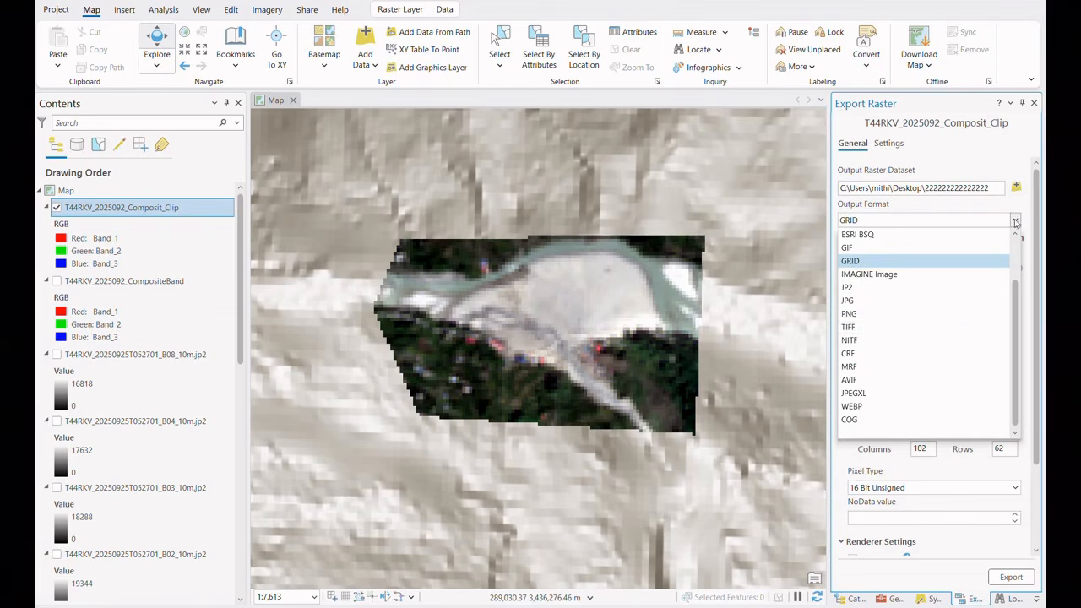
{"action": "left_click", "coordinate": [892, 332]}
{"action": "scroll", "coordinate": [950, 504], "scroll_direction": "down", "scroll_amount": 2}
{"action": "left_click", "coordinate": [1011, 577]}
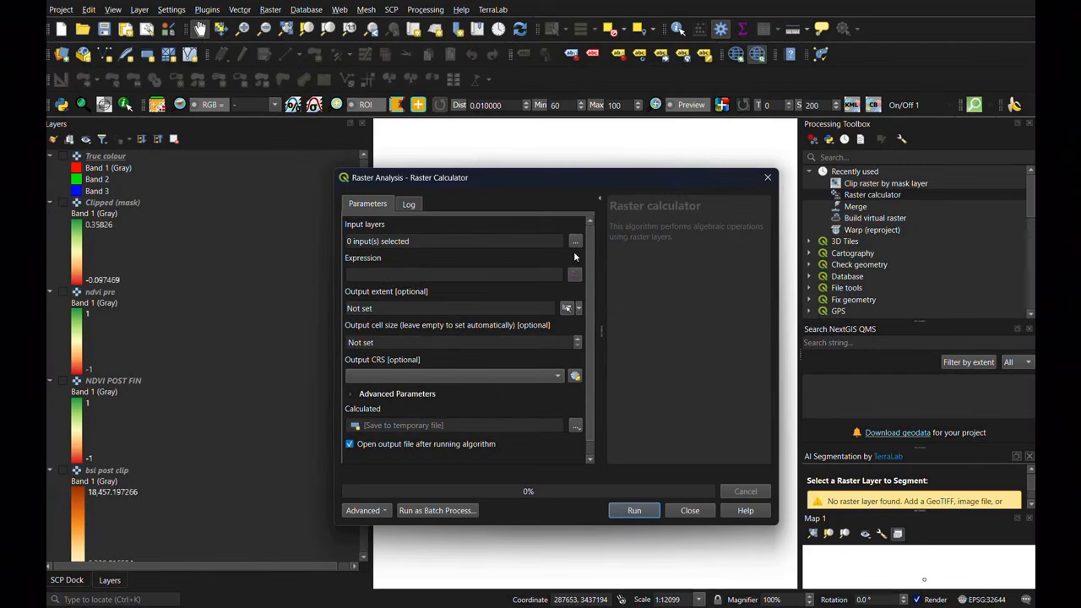
- In QGIS, choose the T44RKV_20240428T052649 B04 and B08 10 m bands as the Raster Calculator's input layers
{"action": "left_click", "coordinate": [575, 244]}
{"action": "scroll", "coordinate": [436, 361], "scroll_direction": "down", "scroll_amount": 5}
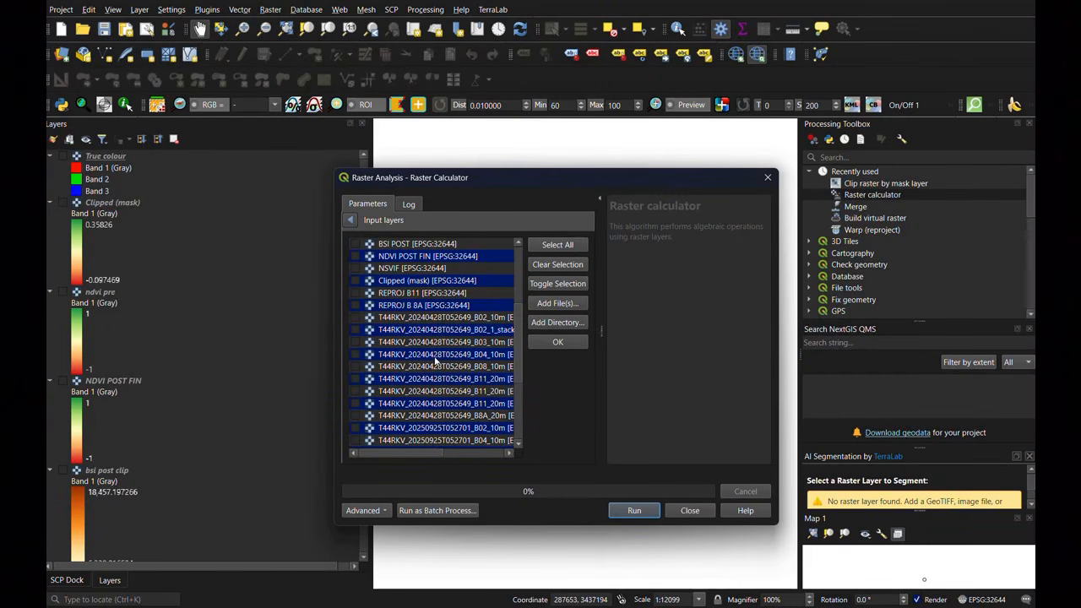
{"action": "left_click", "coordinate": [557, 341]}
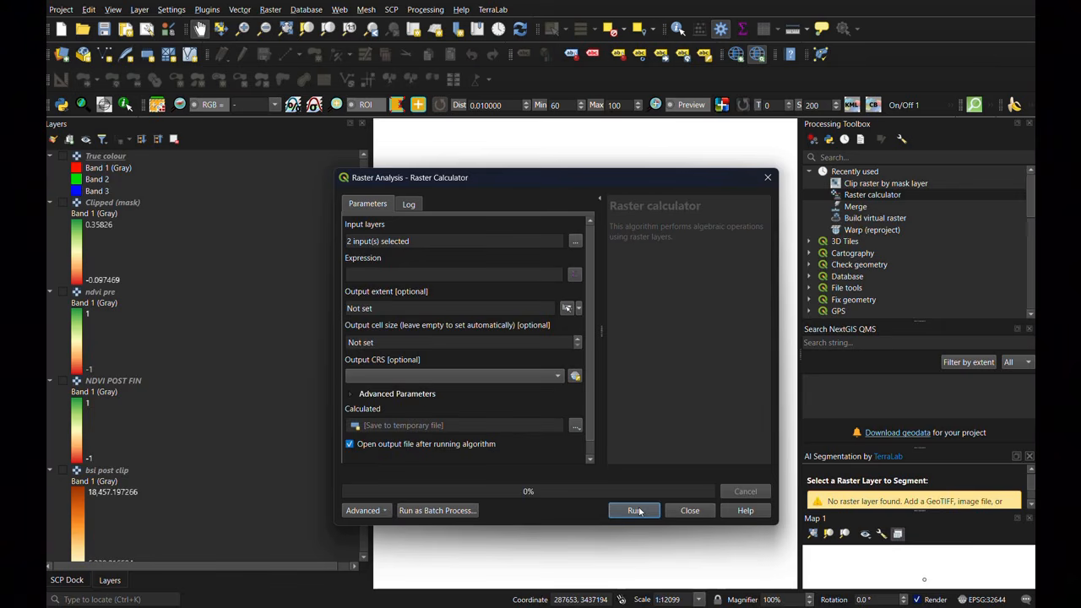
- Build the NDVI numerator in the raster expression as the 2024 B08 band minus the B04 band, enclosed in parentheses
{"action": "left_click", "coordinate": [575, 275]}
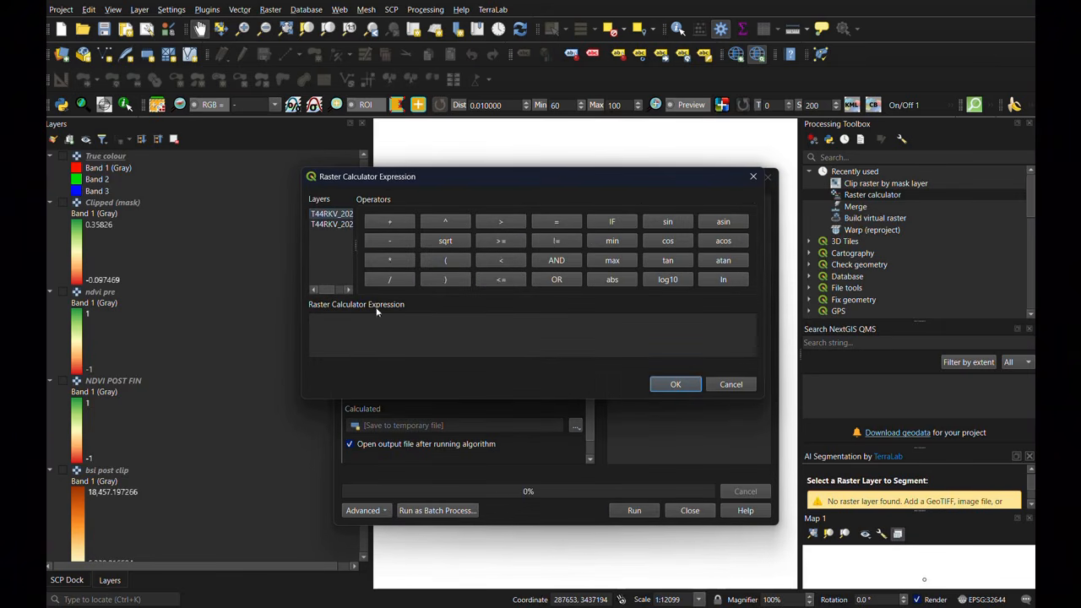
{"action": "left_click", "coordinate": [342, 225]}
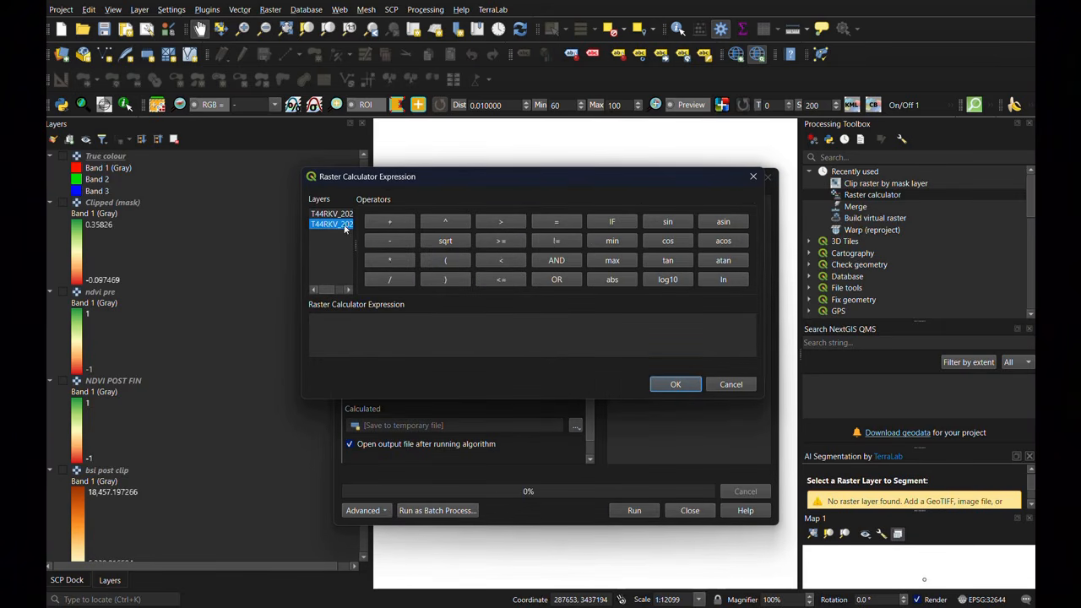
{"action": "left_click", "coordinate": [444, 263]}
{"action": "left_click", "coordinate": [396, 246]}
{"action": "left_click", "coordinate": [343, 215]}
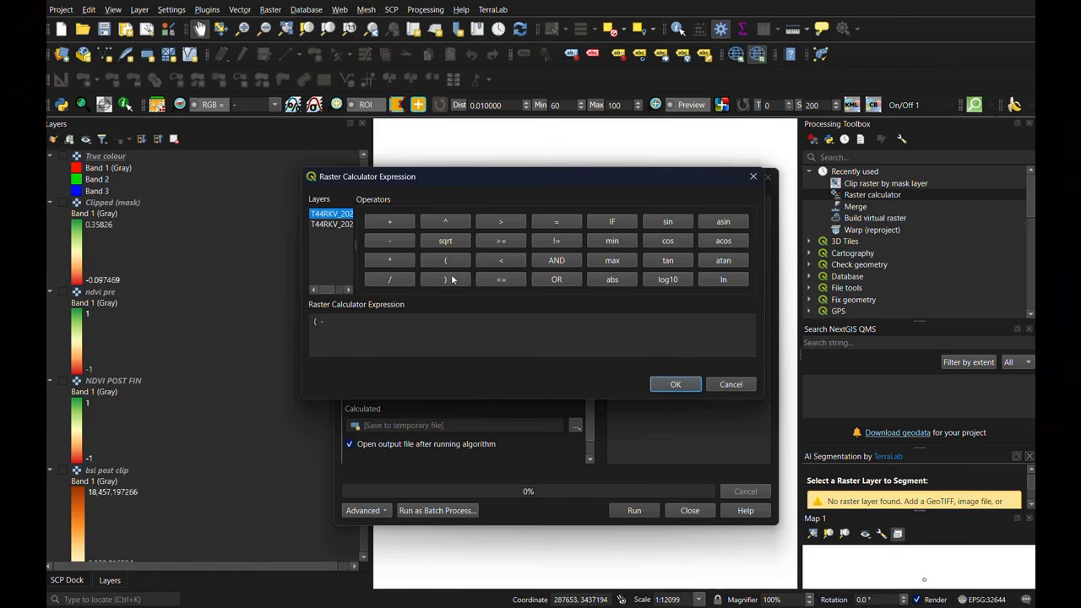
{"action": "left_click", "coordinate": [331, 323]}
{"action": "double_click", "coordinate": [329, 225]}
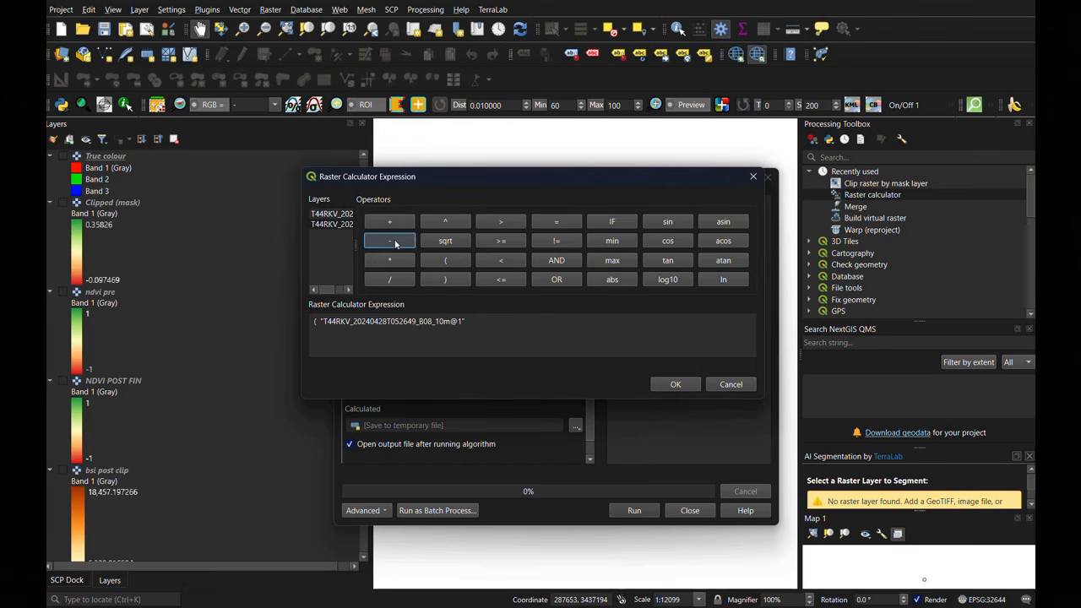
{"action": "left_click", "coordinate": [396, 244]}
{"action": "double_click", "coordinate": [342, 214]}
{"action": "left_click", "coordinate": [451, 283]}
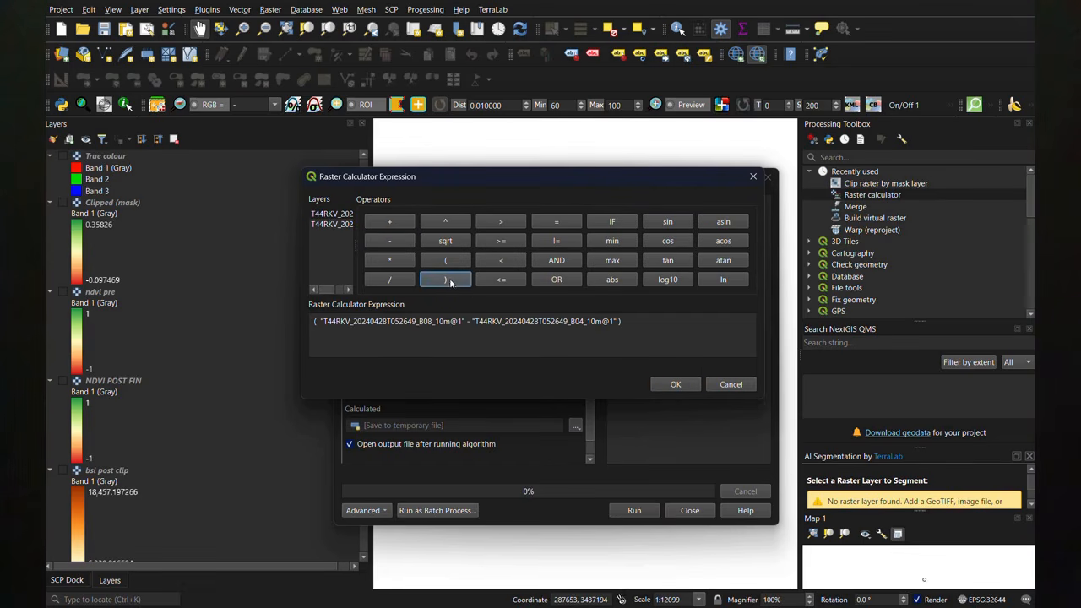
- Complete the expression by dividing by the parenthesised sum of the 2024 B08 and B04 bands, and run the raster calculation
{"action": "left_click", "coordinate": [390, 279]}
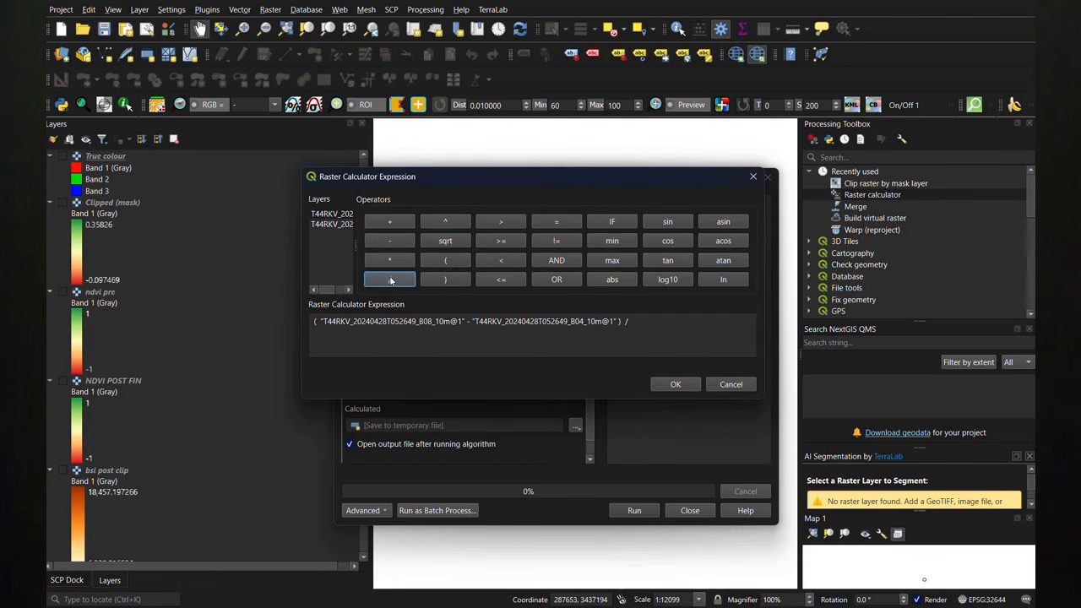
{"action": "double_click", "coordinate": [340, 225]}
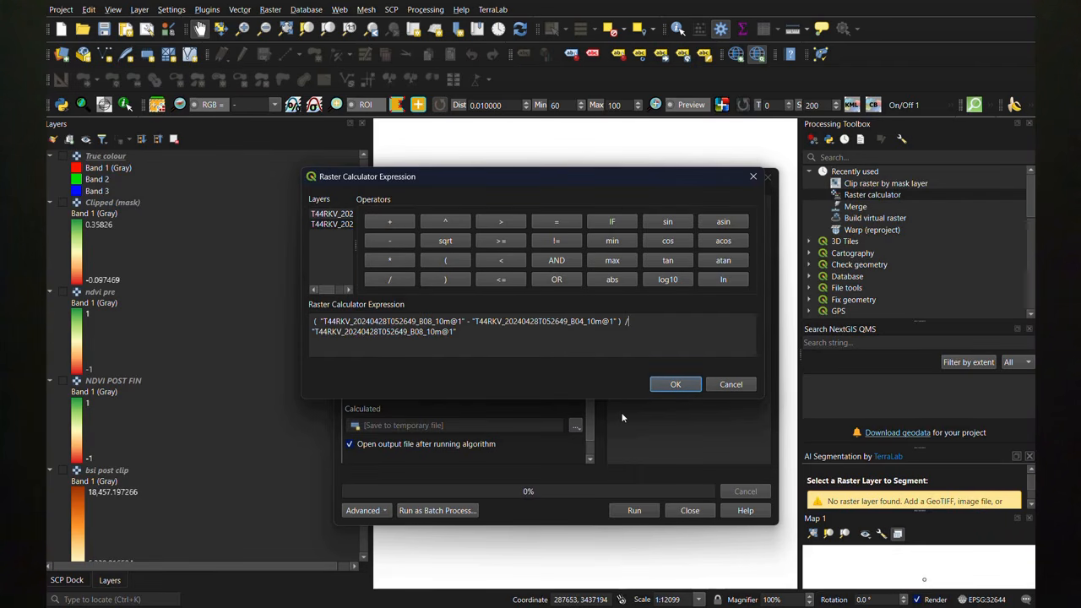
{"action": "left_click", "coordinate": [451, 264]}
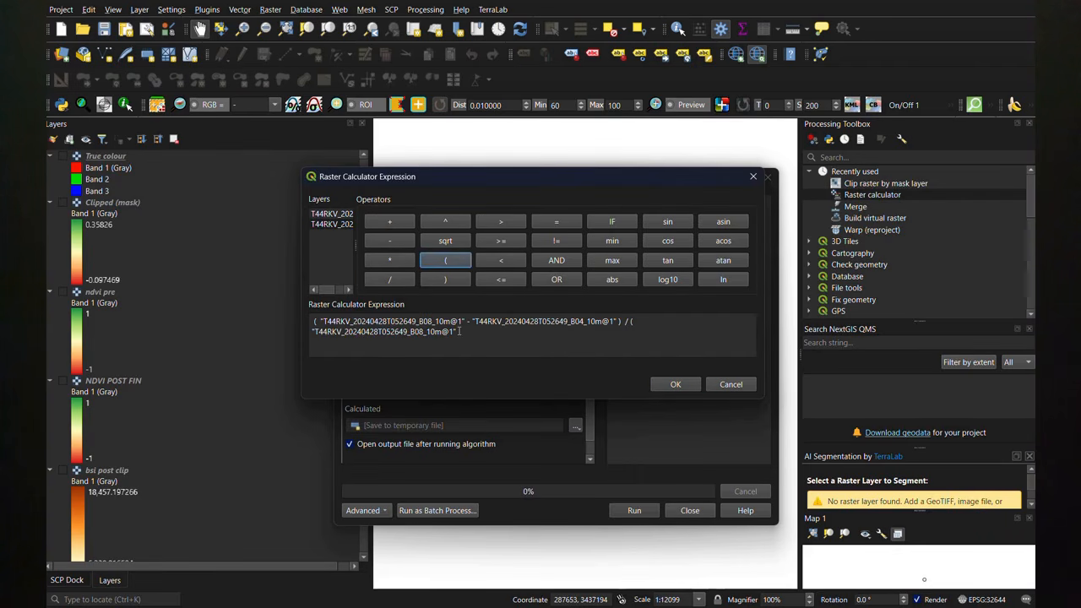
{"action": "left_click", "coordinate": [389, 222]}
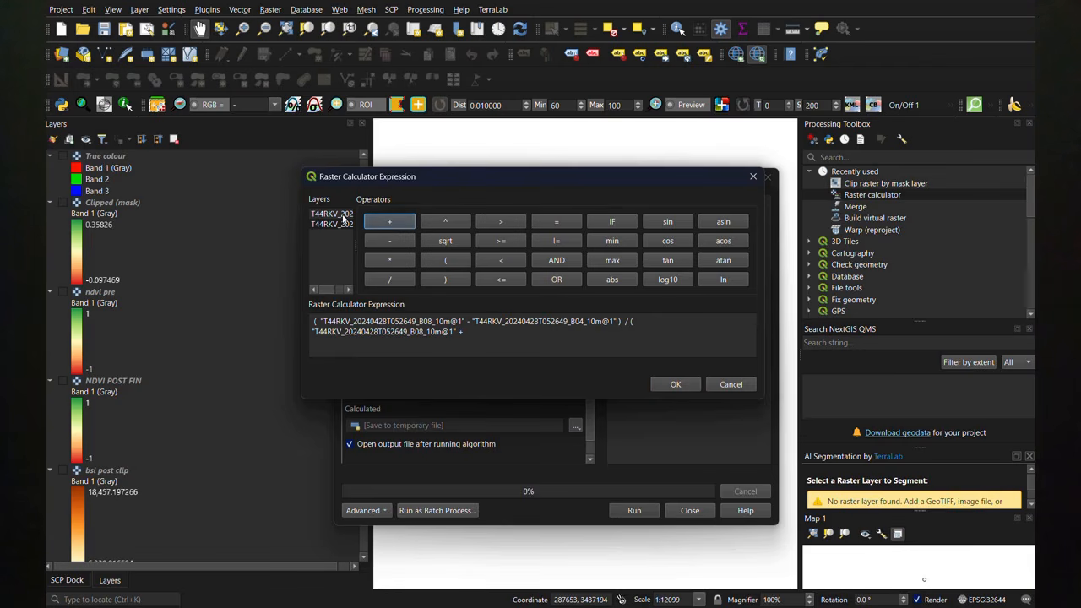
{"action": "double_click", "coordinate": [343, 217]}
{"action": "left_click", "coordinate": [445, 280]}
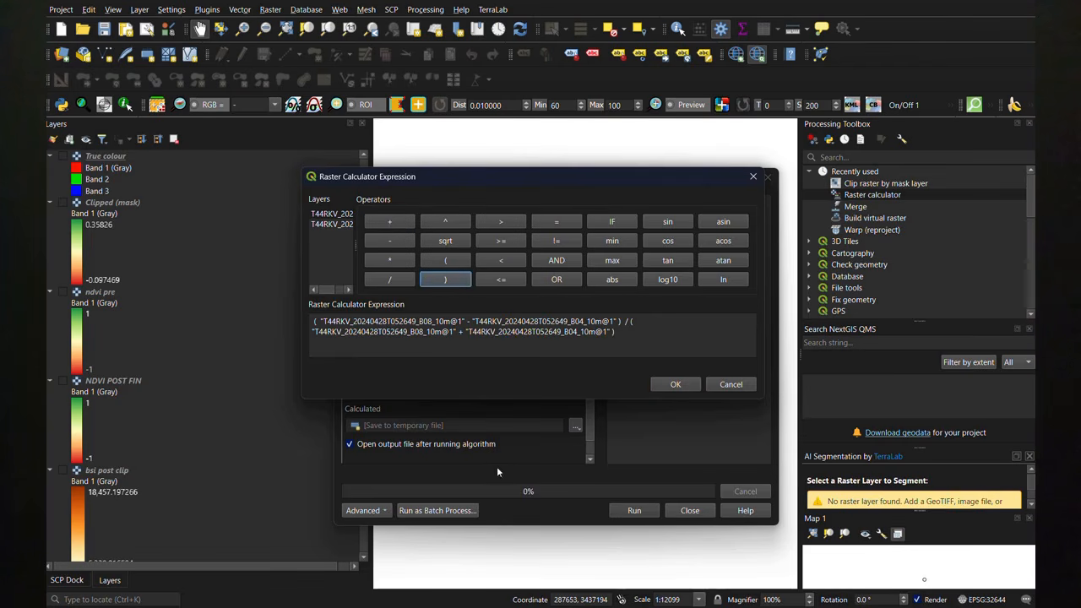
{"action": "left_click", "coordinate": [676, 384]}
{"action": "left_click", "coordinate": [636, 509]}
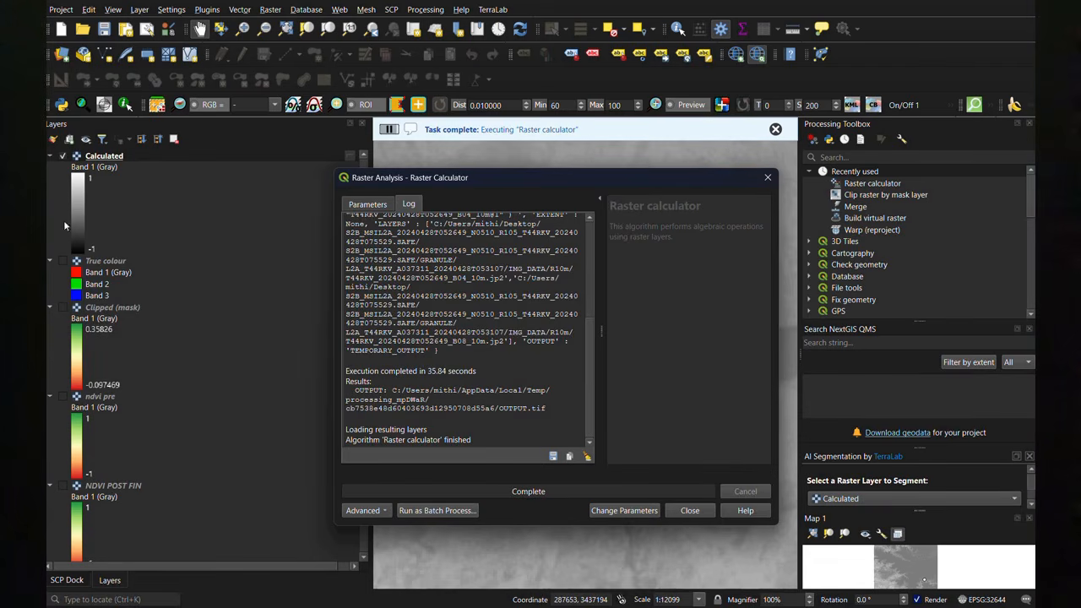
- Style the Calculated layer as singleband pseudocolor with a red-to-green ramp, using min/max statistics at Actual (slower) accuracy
{"action": "left_click", "coordinate": [108, 158]}
{"action": "right_click", "coordinate": [108, 158]}
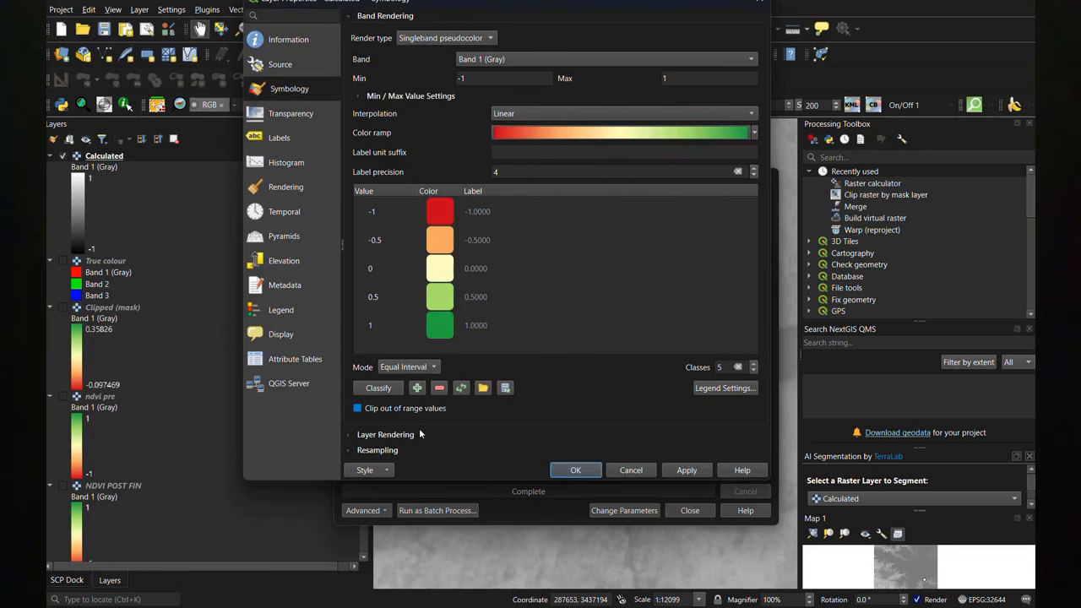
{"action": "left_click", "coordinate": [425, 98]}
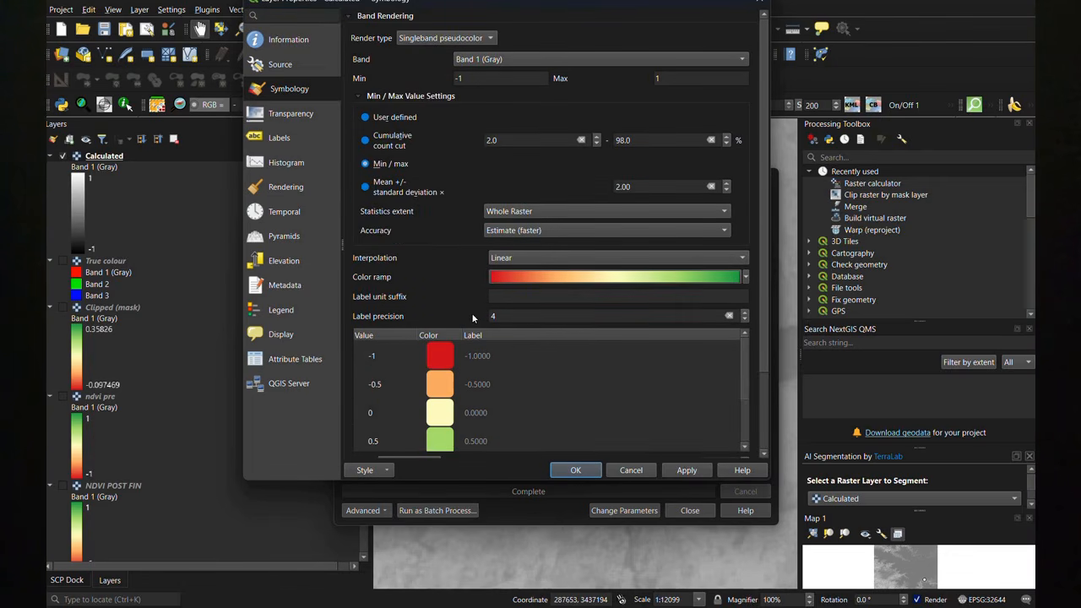
{"action": "left_click", "coordinate": [722, 231]}
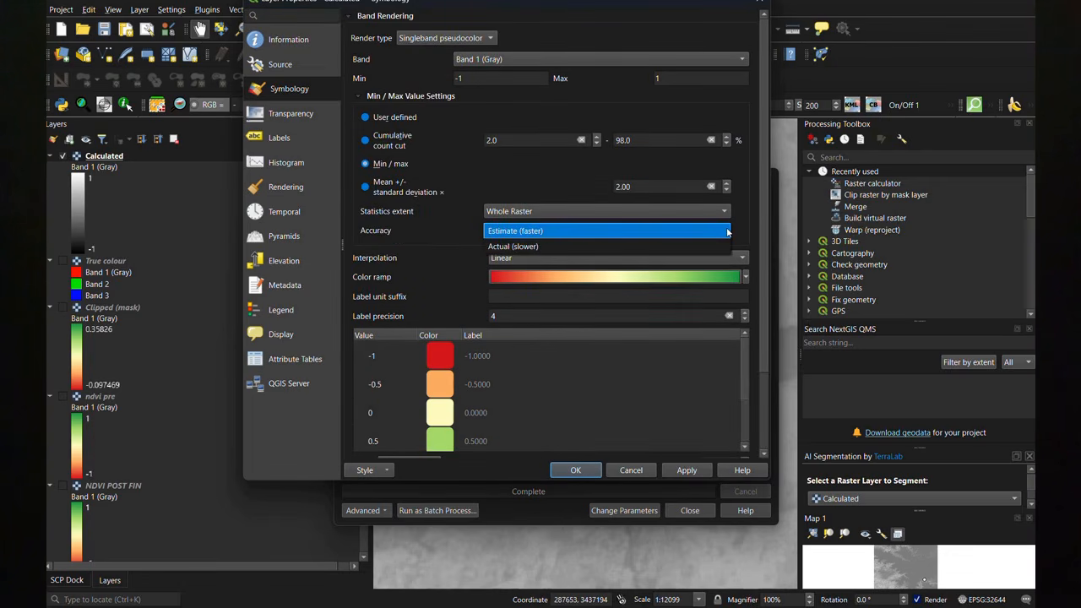
{"action": "left_click", "coordinate": [640, 246]}
{"action": "scroll", "coordinate": [514, 402], "scroll_direction": "down", "scroll_amount": 3}
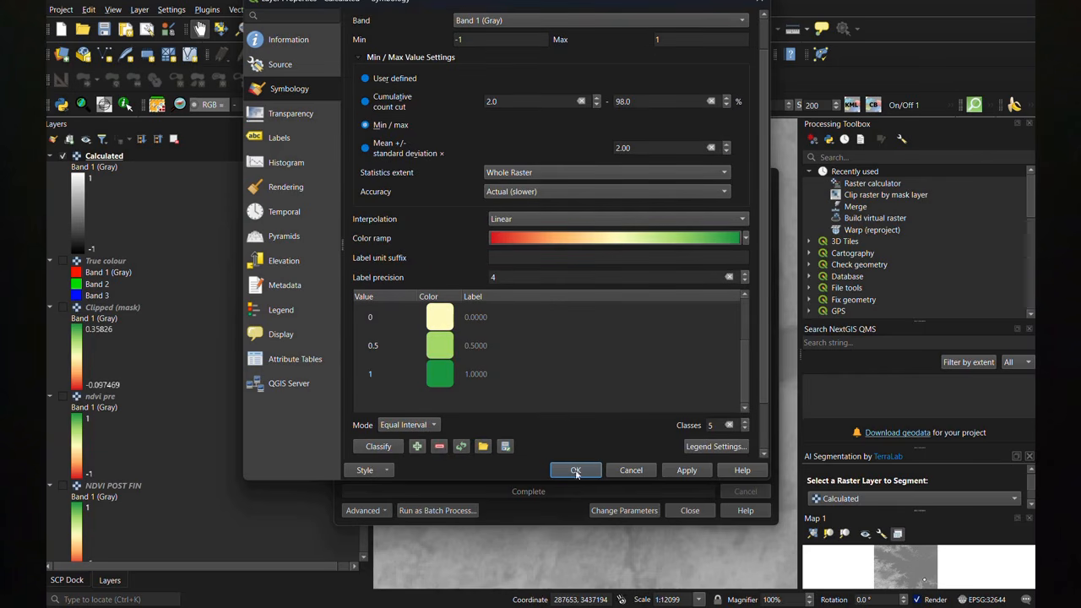
{"action": "left_click", "coordinate": [685, 470]}
{"action": "left_click", "coordinate": [686, 471]}
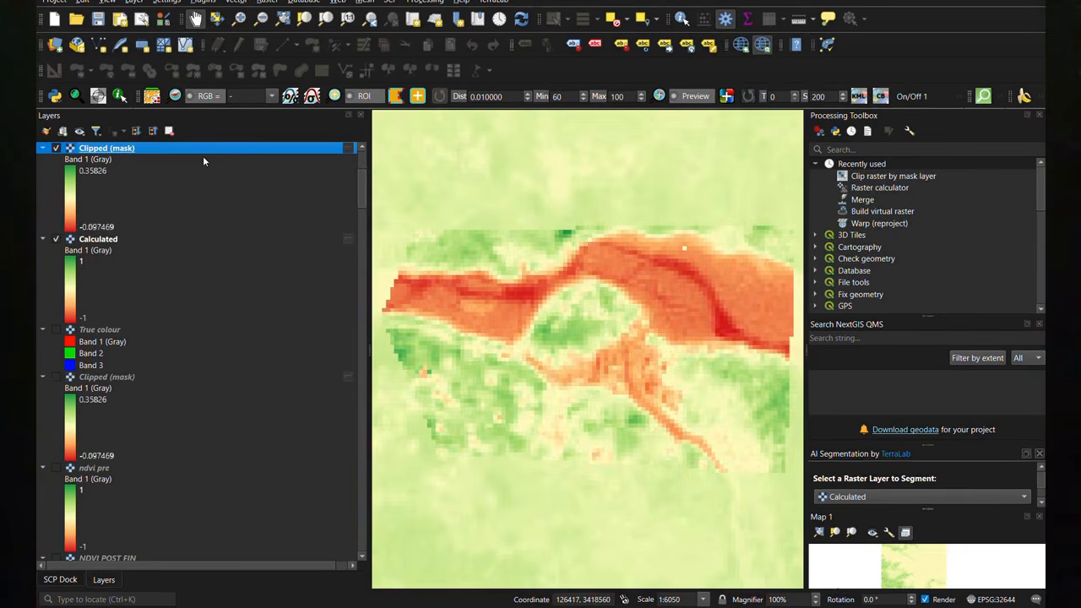
- Turn off the Calculated layer and examine the clipped NDVI raster on its own at close range
{"action": "scroll", "coordinate": [554, 301], "scroll_direction": "down", "scroll_amount": 5}
{"action": "scroll", "coordinate": [553, 299], "scroll_direction": "up", "scroll_amount": 3}
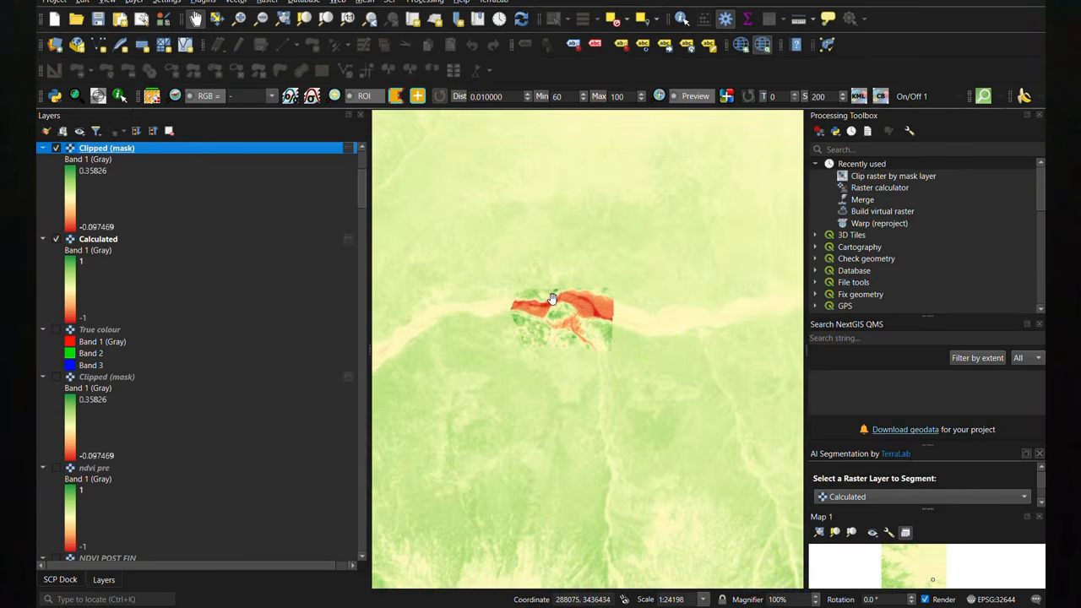
{"action": "left_click", "coordinate": [56, 240]}
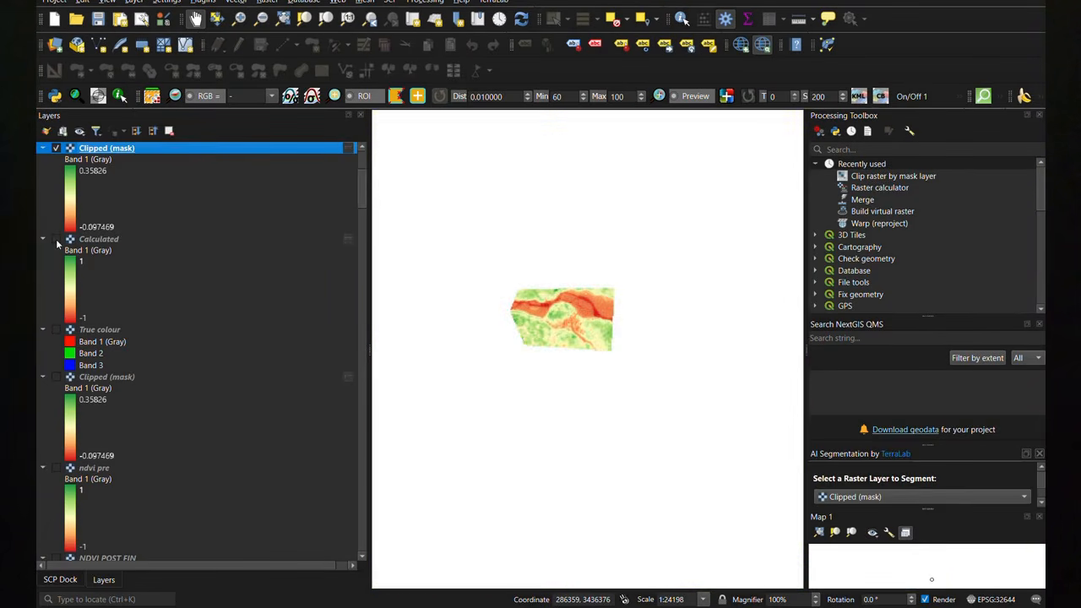
{"action": "scroll", "coordinate": [557, 317], "scroll_direction": "up", "scroll_amount": 2}
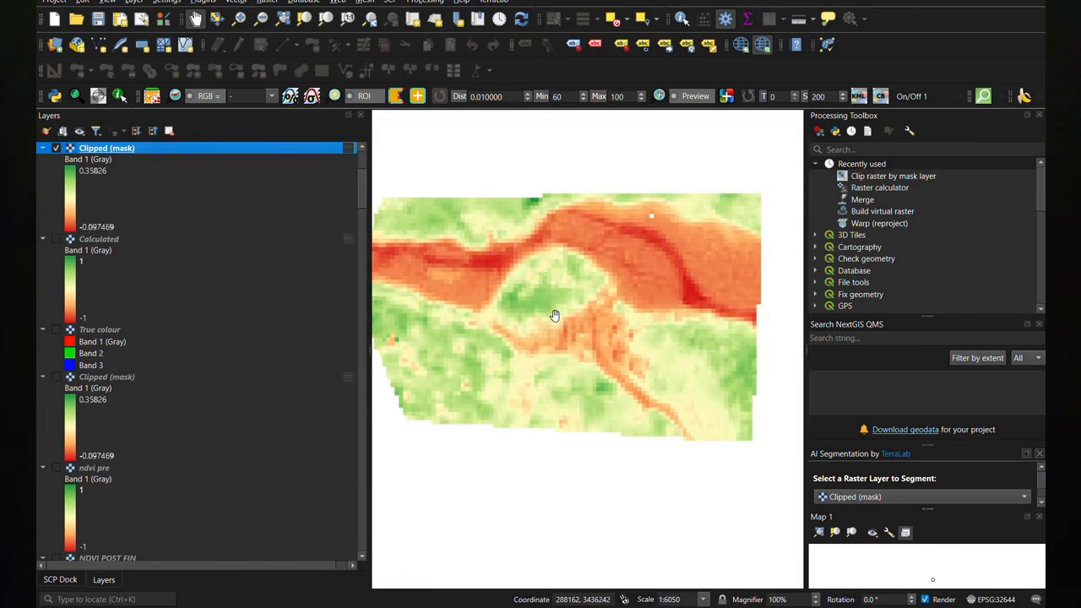
{"action": "scroll", "coordinate": [552, 314], "scroll_direction": "down", "scroll_amount": 2}
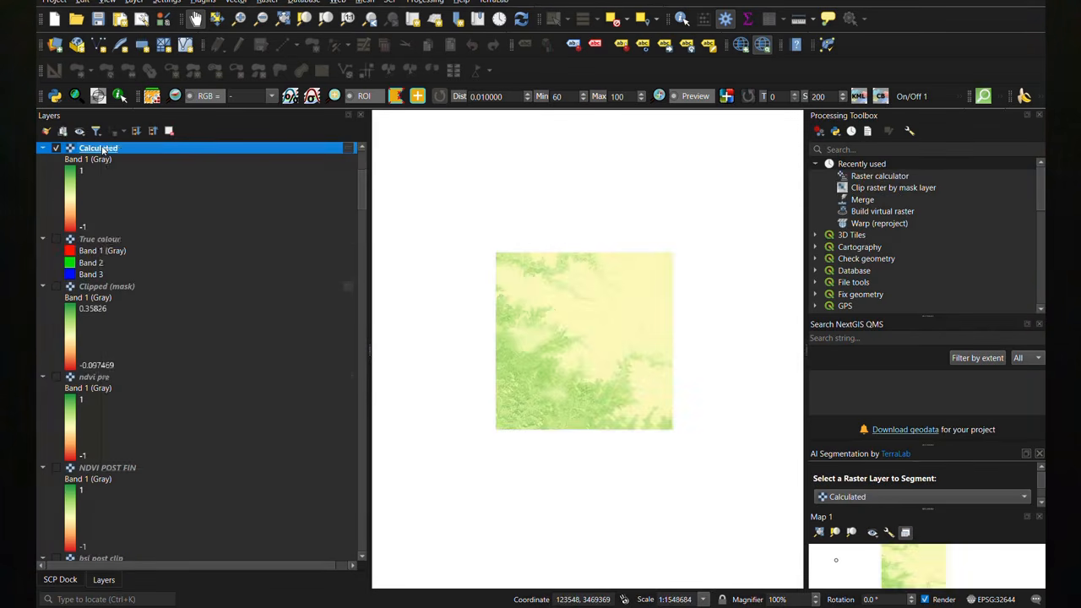
{"action": "right_click", "coordinate": [102, 150]}
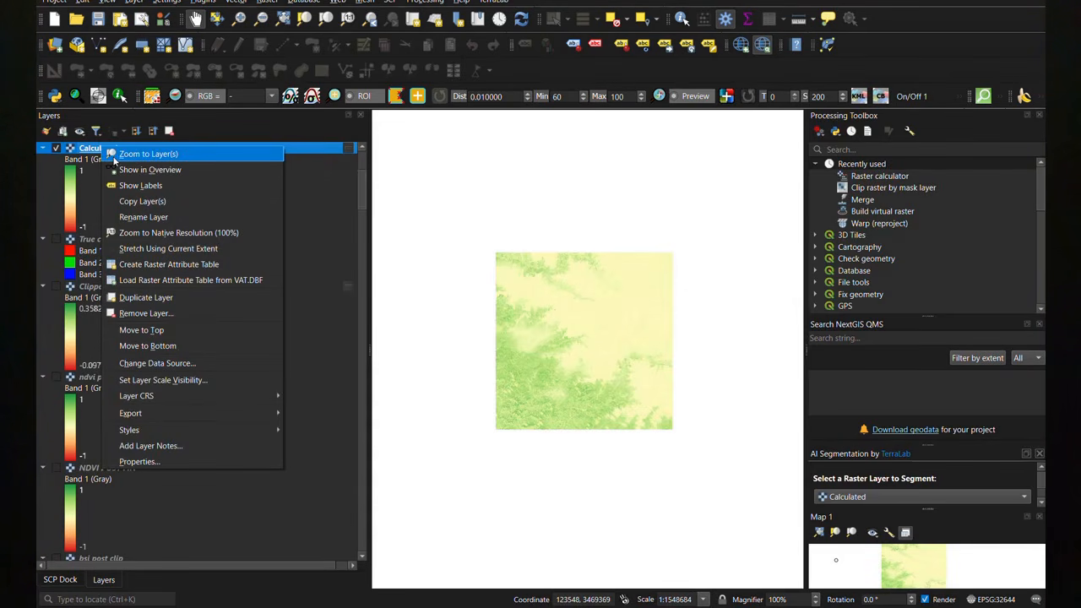
{"action": "left_click", "coordinate": [317, 148]}
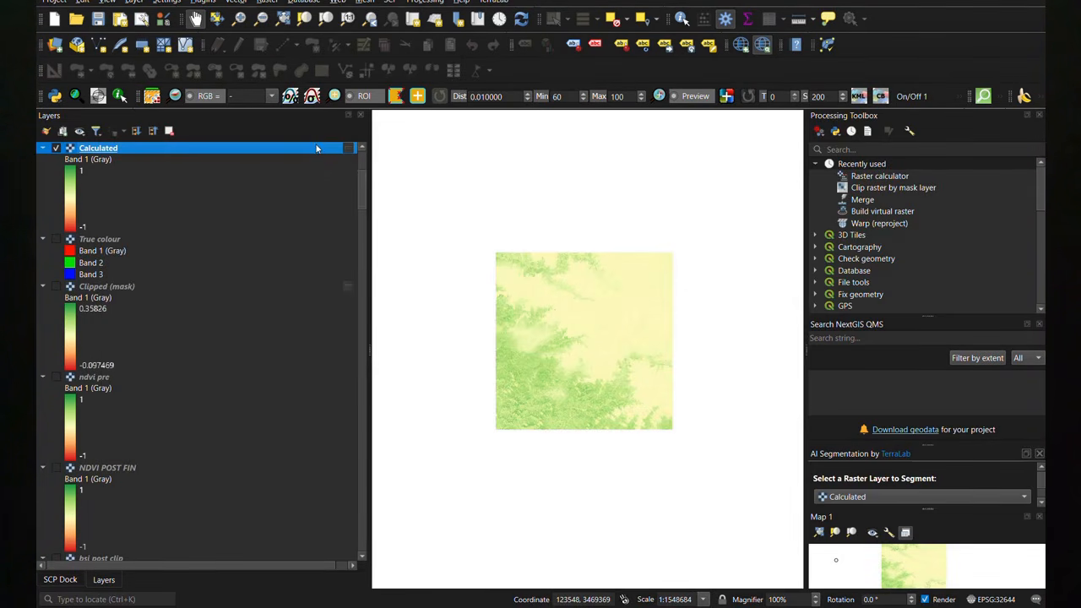
{"action": "double_click", "coordinate": [883, 189]}
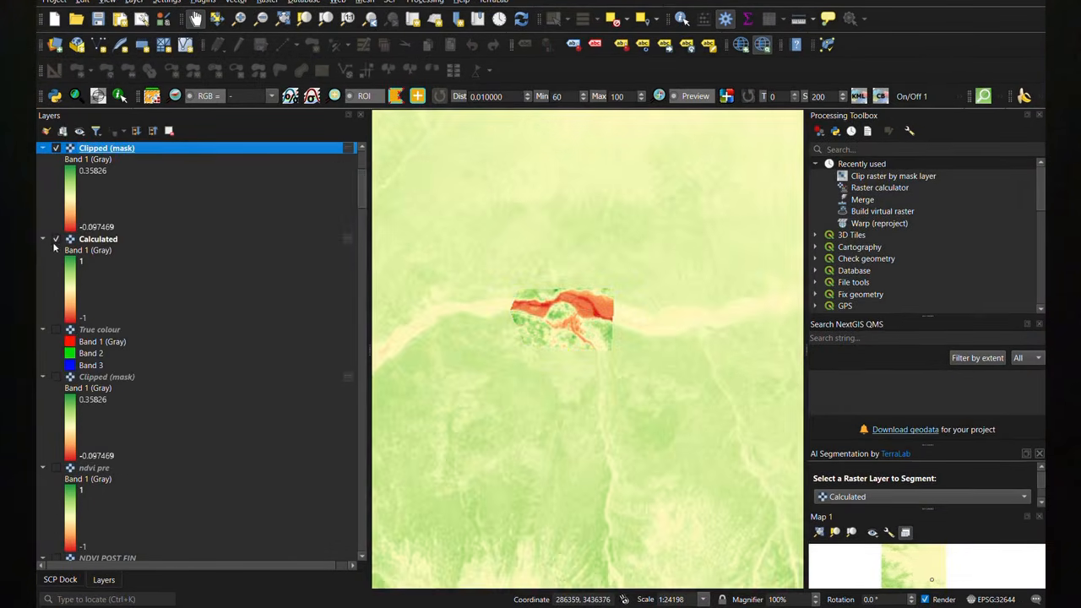
- Hide the Calculated layer and view the Clipped (mask) raster by itself
{"action": "left_click", "coordinate": [56, 239]}
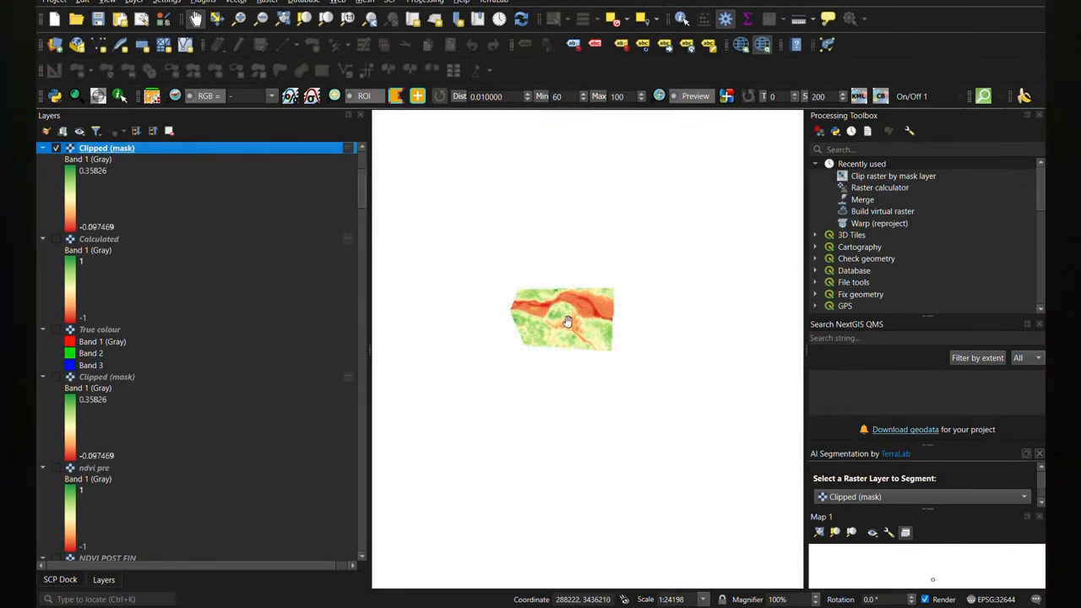
{"action": "scroll", "coordinate": [554, 315], "scroll_direction": "up", "scroll_amount": 2}
- Start Clip Raster by Mask Layer on the Calculated layer with Dharali poly reproject as the mask layer
{"action": "right_click", "coordinate": [100, 148]}
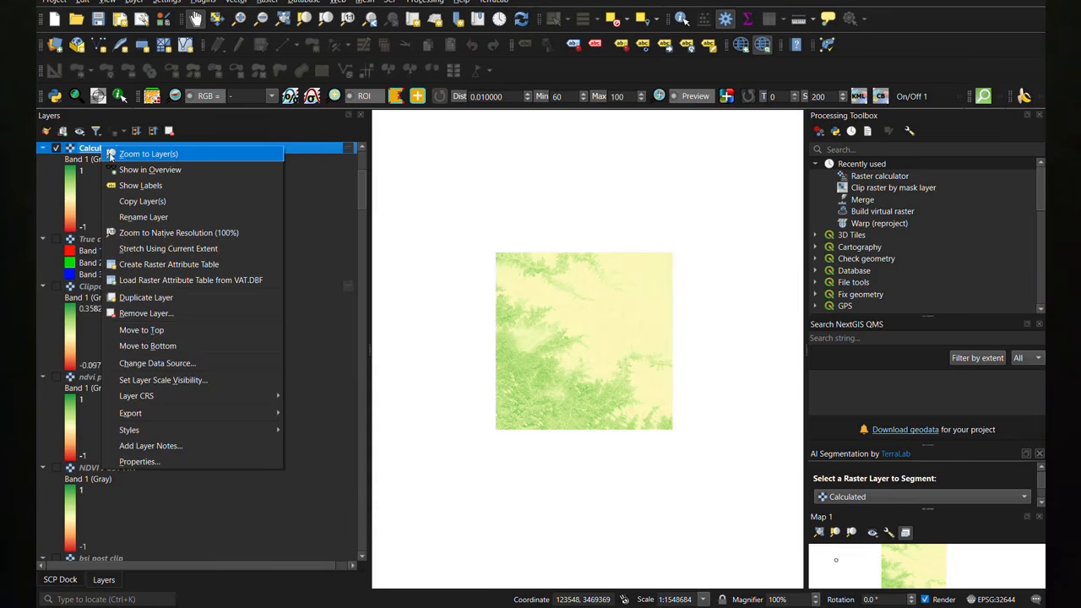
{"action": "key", "text": "Escape"}
{"action": "double_click", "coordinate": [883, 187]}
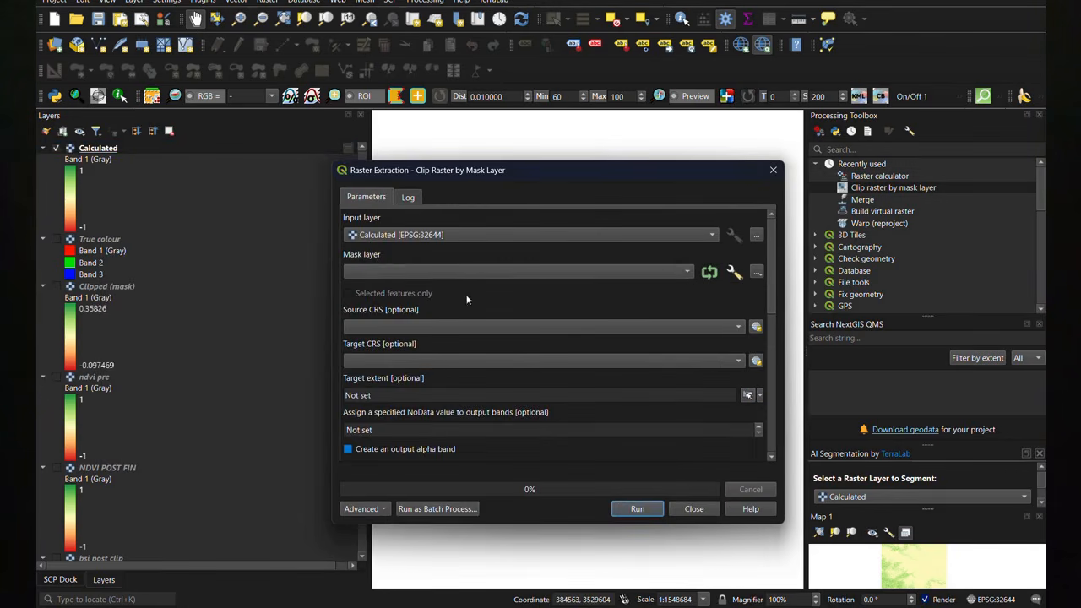
{"action": "left_click", "coordinate": [688, 271]}
{"action": "left_click", "coordinate": [473, 316]}
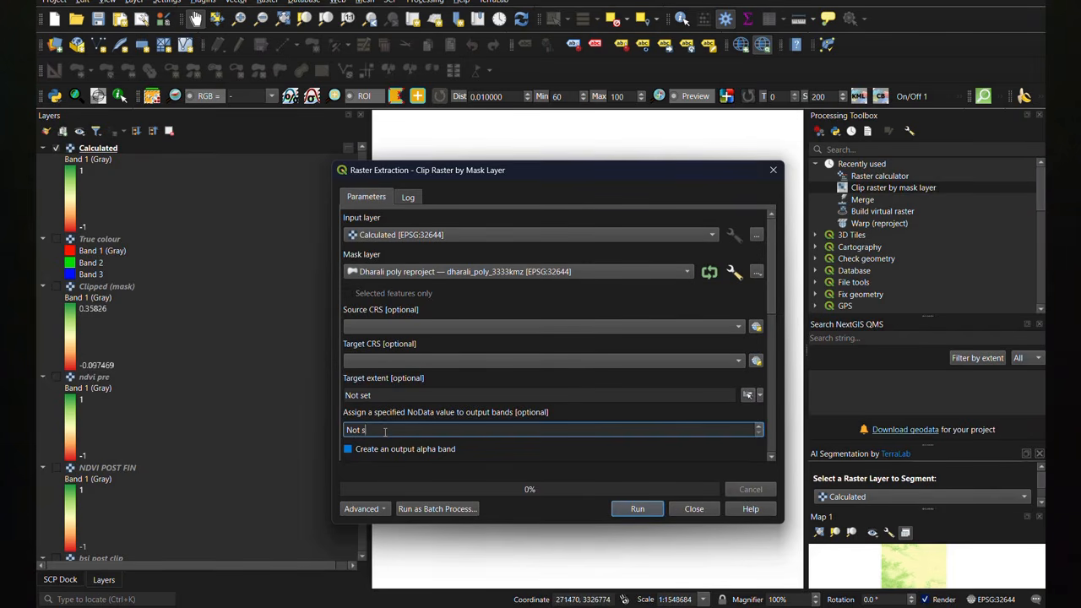
- Assign a NoData value of 0 to the output bands, run the clip and close the tool
{"action": "key", "text": "BackSpace"}
{"action": "key", "text": "BackSpace"}
{"action": "key", "text": "BackSpace"}
{"action": "key", "text": "BackSpace"}
{"action": "key", "text": "BackSpace"}
{"action": "type", "text": "0"}
{"action": "left_click", "coordinate": [638, 508]}
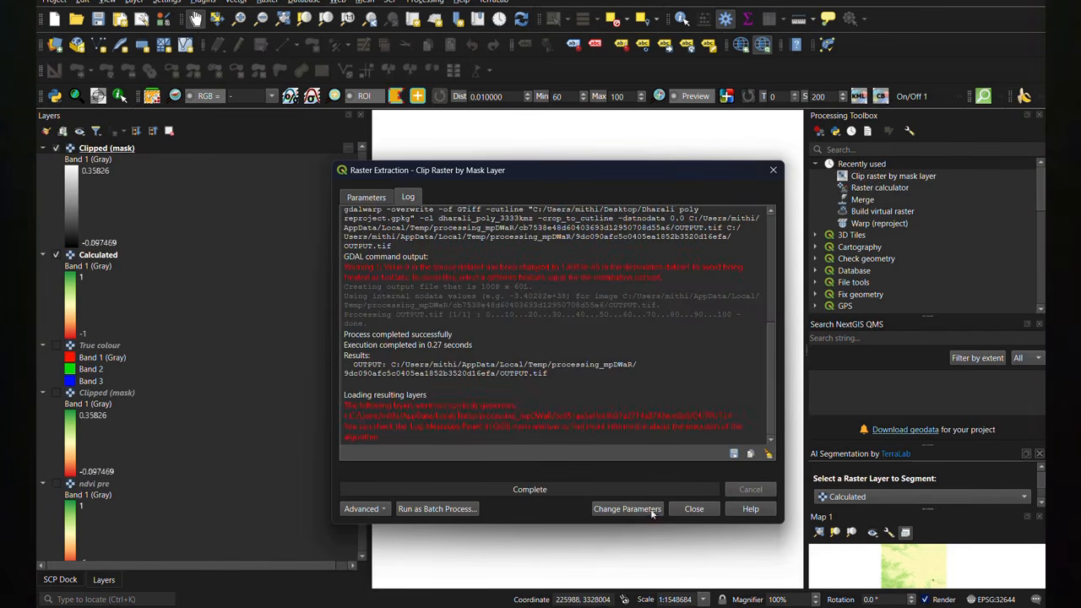
{"action": "left_click", "coordinate": [773, 172]}
- Render the new Clipped (mask) layer as singleband pseudocolor with a minimum of -1 and a maximum of 1
{"action": "left_click", "coordinate": [109, 148]}
{"action": "double_click", "coordinate": [110, 149]}
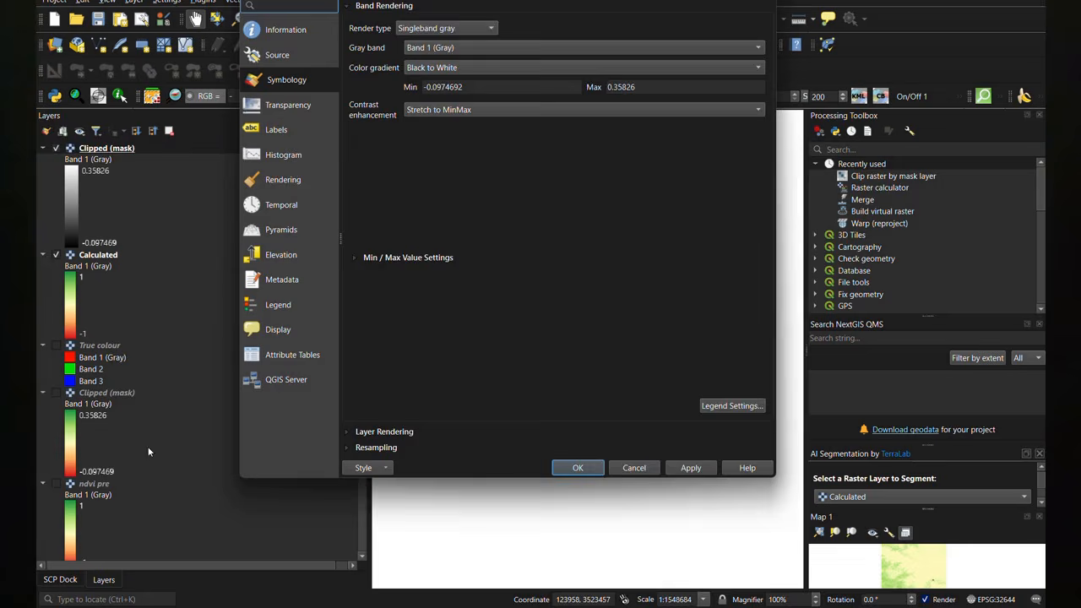
{"action": "left_click", "coordinate": [443, 28]}
{"action": "left_click", "coordinate": [444, 40]}
{"action": "left_click", "coordinate": [504, 70]}
{"action": "key", "text": "BackSpace"}
{"action": "key", "text": "BackSpace"}
{"action": "key", "text": "BackSpace"}
{"action": "key", "text": "BackSpace"}
{"action": "key", "text": "BackSpace"}
{"action": "key", "text": "BackSpace"}
{"action": "key", "text": "BackSpace"}
{"action": "key", "text": "BackSpace"}
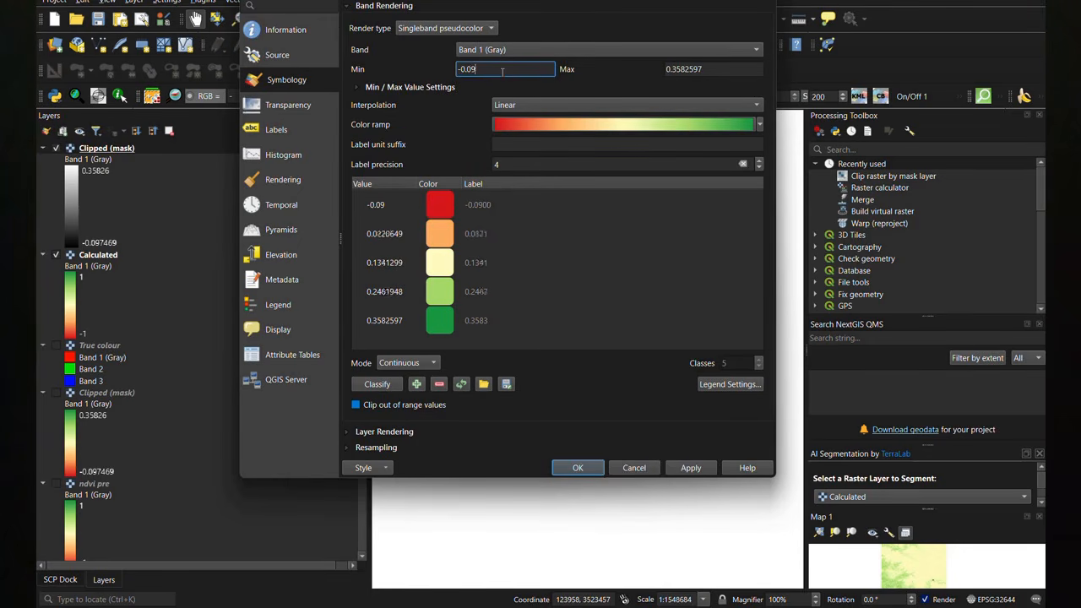
{"action": "type", "text": "1"}
{"action": "key", "text": "Tab"}
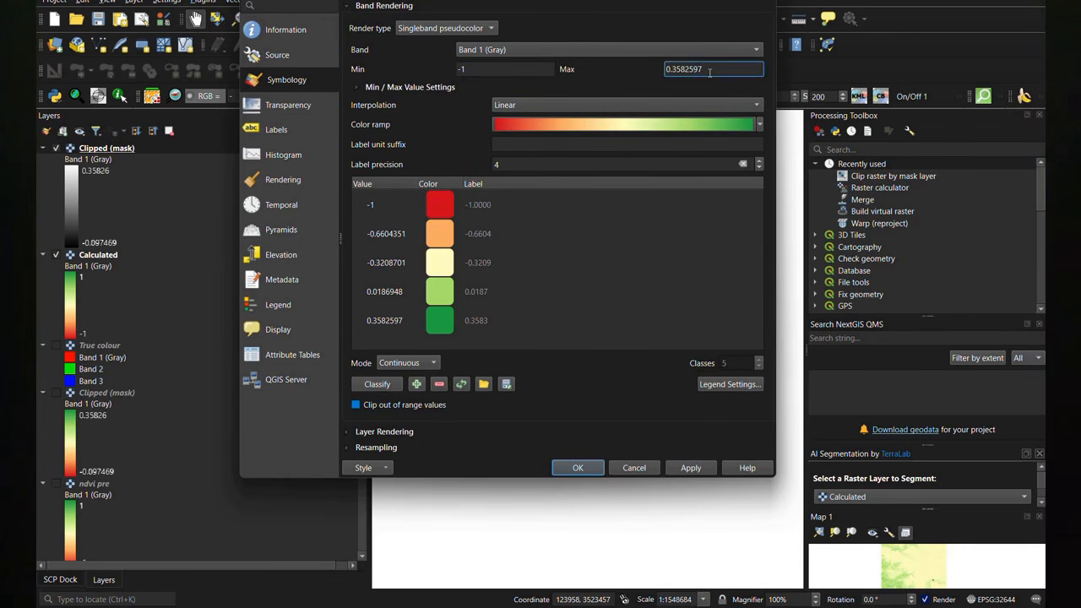
{"action": "type", "text": "1"}
- Classify the clipped raster's colours by Equal Interval and expand the min/max value settings
{"action": "left_click", "coordinate": [408, 363]}
{"action": "left_click", "coordinate": [414, 378]}
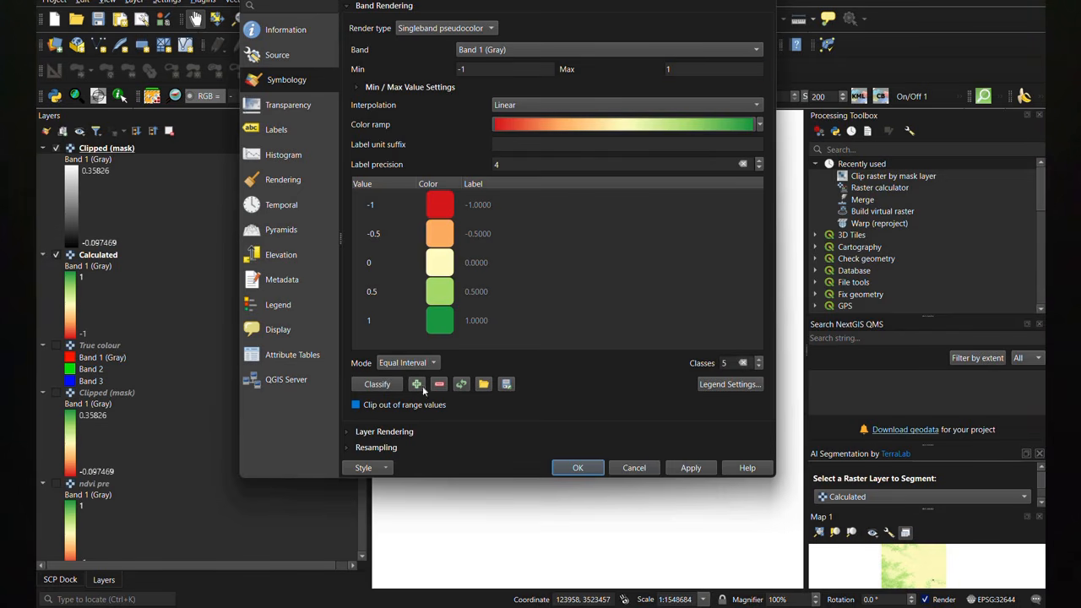
{"action": "left_click", "coordinate": [409, 88]}
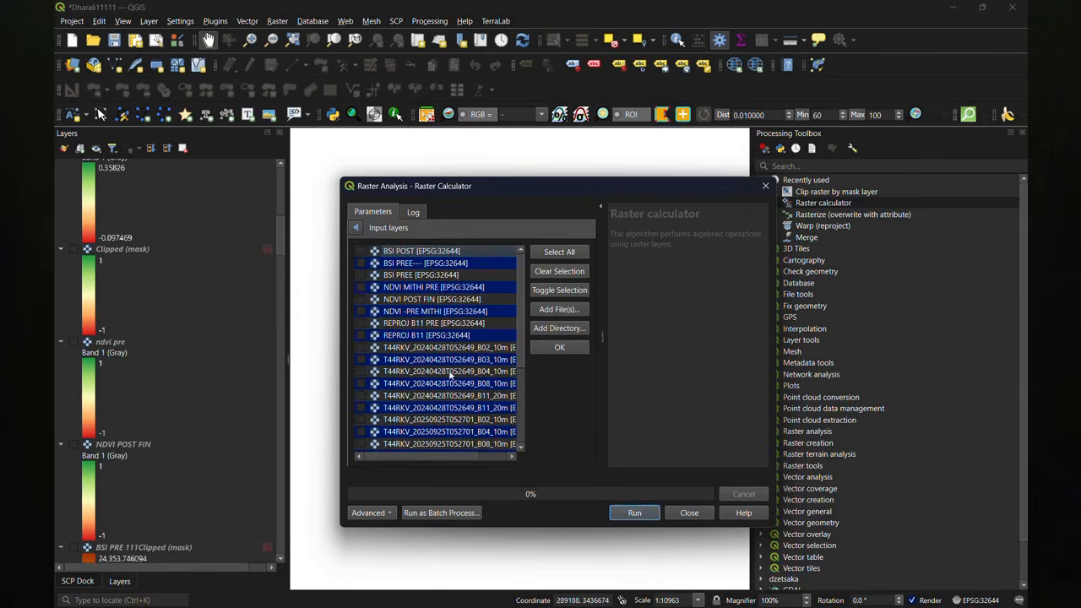
- Select the 20250925 B04 and B08 10 m bands as Raster Calculator inputs and open the expression builder
{"action": "left_click", "coordinate": [360, 443]}
{"action": "left_click", "coordinate": [561, 347]}
{"action": "left_click", "coordinate": [581, 289]}
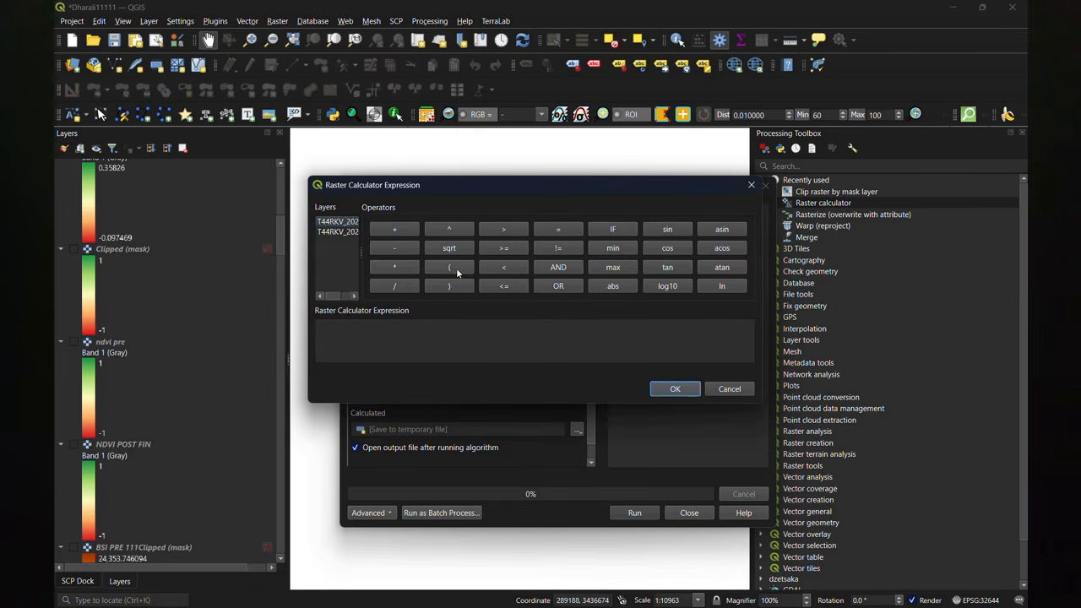
- Enter the post-event NDVI numerator as the bracketed 20250925 B08 minus B04 bands, followed by a division sign
{"action": "left_click", "coordinate": [448, 267]}
{"action": "double_click", "coordinate": [337, 232]}
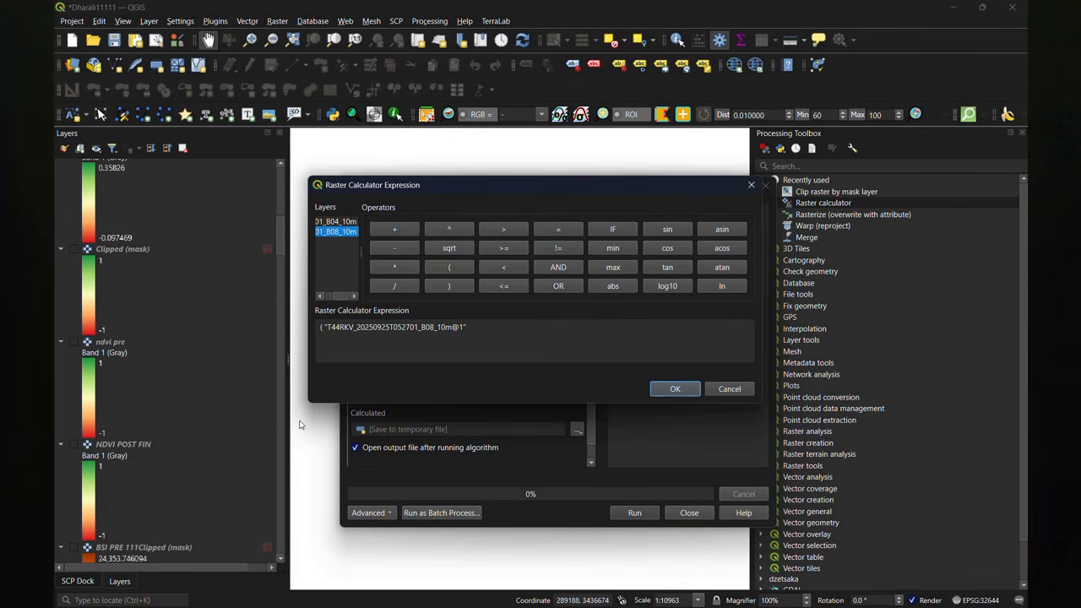
{"action": "left_click", "coordinate": [394, 247]}
{"action": "double_click", "coordinate": [335, 221]}
{"action": "left_click", "coordinate": [448, 286]}
{"action": "left_click", "coordinate": [394, 285]}
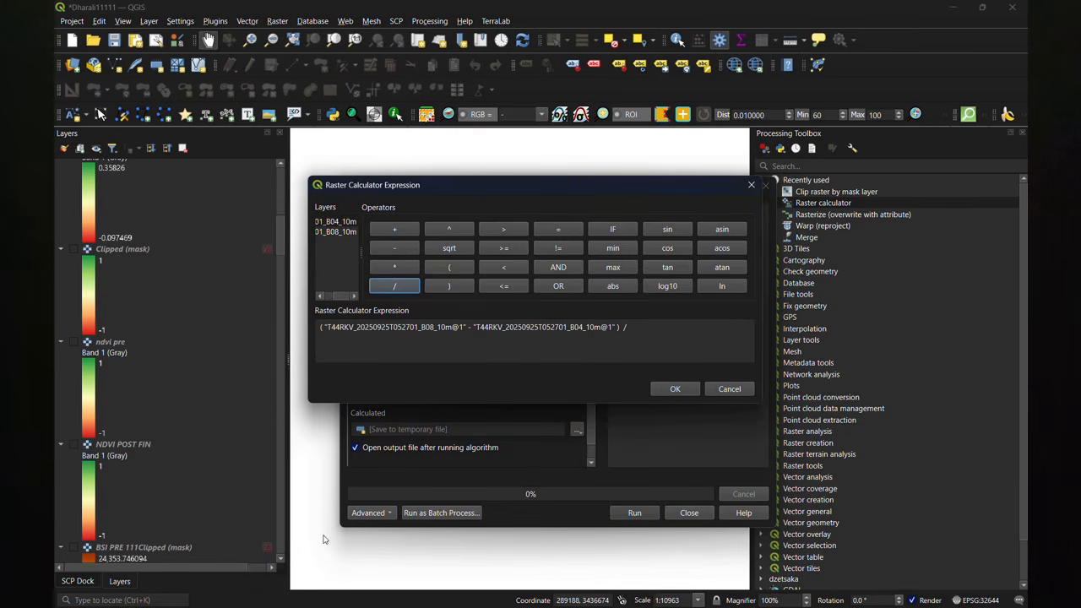
- Complete the NDVI expression with the bracketed sum of the 20250925 B08 and B04 bands and run the calculation
{"action": "left_click", "coordinate": [449, 267]}
{"action": "double_click", "coordinate": [336, 231]}
{"action": "left_click", "coordinate": [394, 229]}
{"action": "double_click", "coordinate": [335, 221]}
{"action": "left_click", "coordinate": [448, 285]}
{"action": "left_click", "coordinate": [674, 388]}
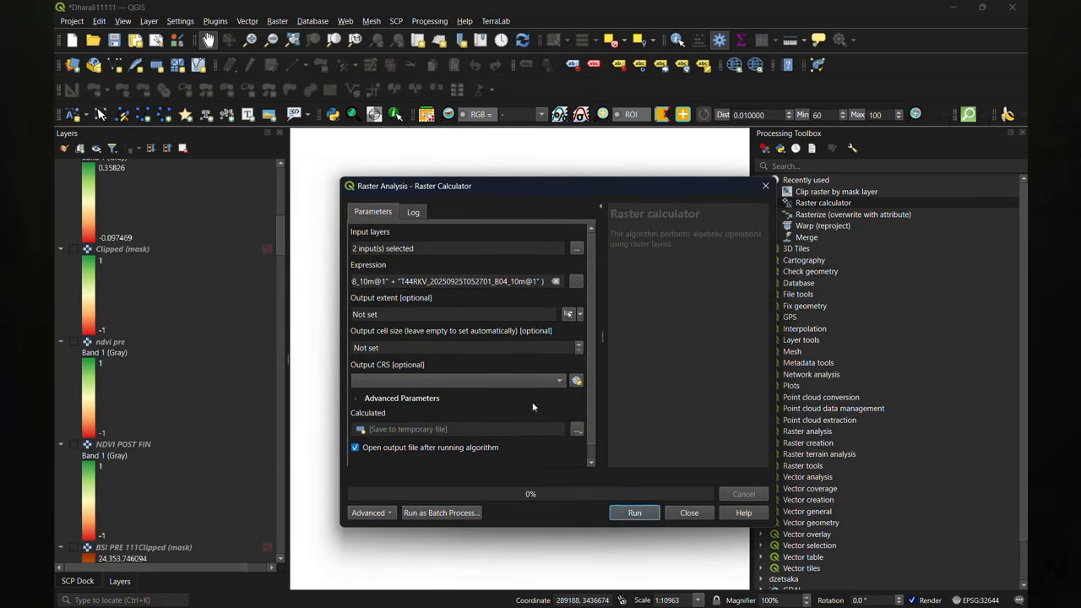
{"action": "left_click", "coordinate": [635, 512]}
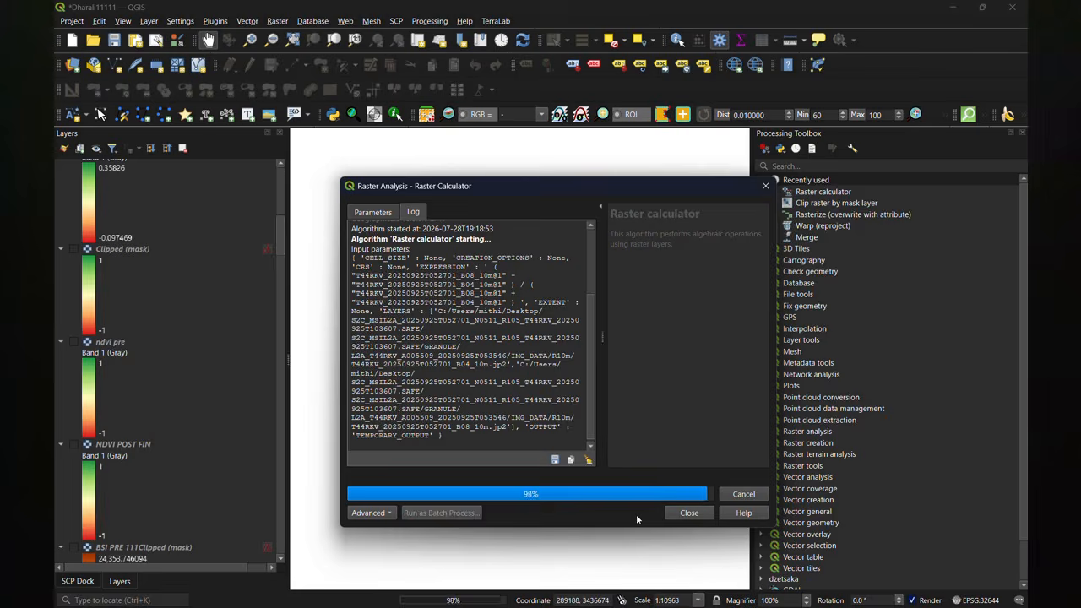
- Rename the new Calculated layer as NDVI POSTTTTTTTT
{"action": "right_click", "coordinate": [117, 164]}
{"action": "key", "text": "Escape"}
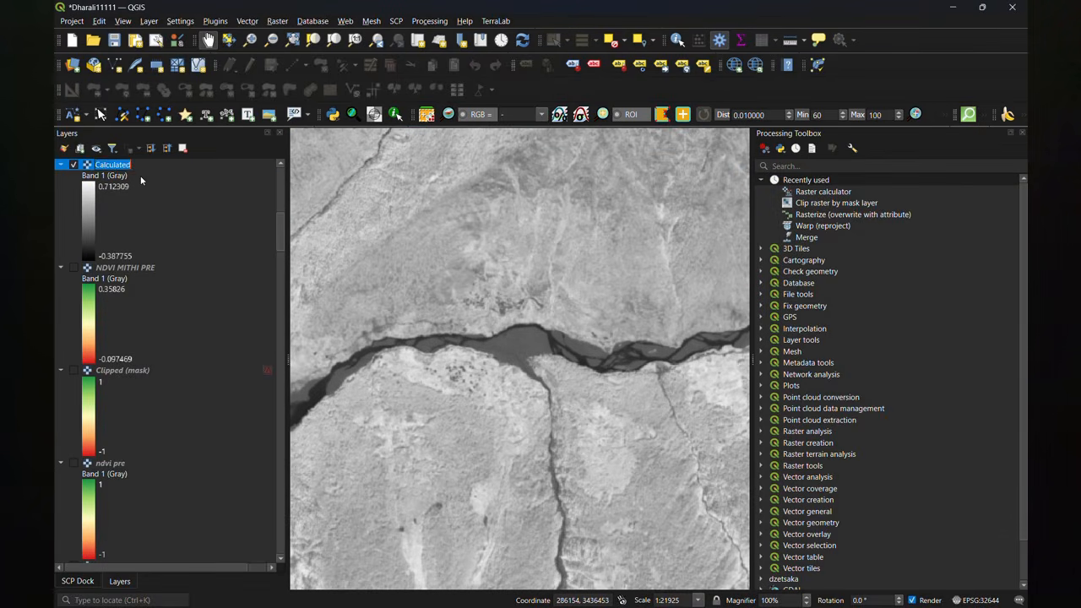
{"action": "type", "text": "NDVI POSTTTTTTTT"}
{"action": "key", "text": "Return"}
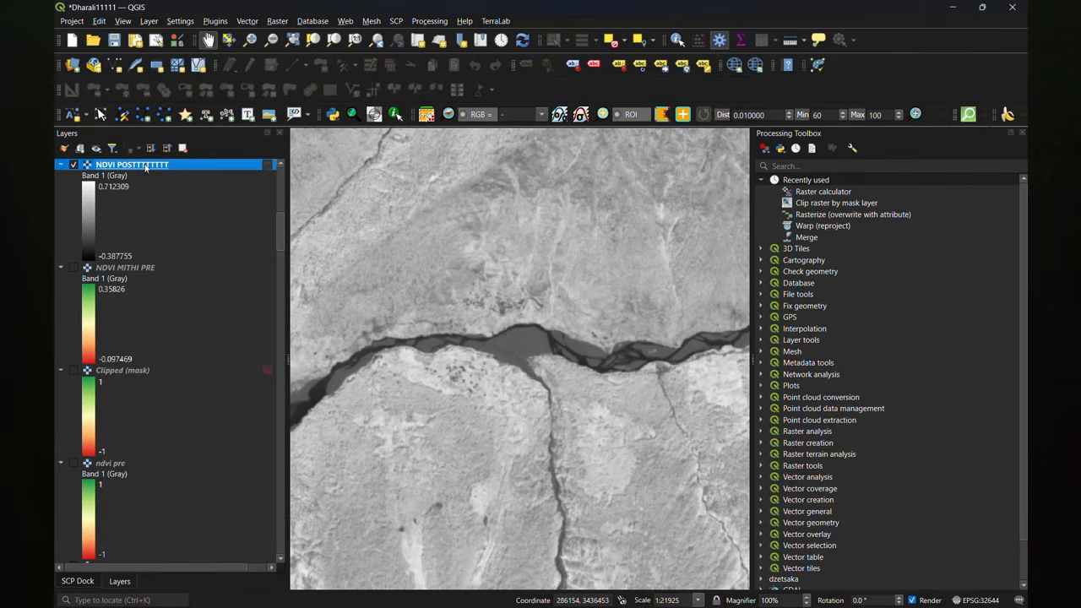
- Render NDVI POSTTTTTTTT as singleband pseudocolor with a minimum of -1 and a maximum of 1
{"action": "double_click", "coordinate": [145, 166]}
{"action": "left_click", "coordinate": [448, 48]}
{"action": "left_click", "coordinate": [473, 64]}
{"action": "left_click", "coordinate": [510, 87]}
{"action": "key", "text": "BackSpace"}
{"action": "key", "text": "BackSpace"}
{"action": "key", "text": "BackSpace"}
{"action": "key", "text": "BackSpace"}
{"action": "key", "text": "BackSpace"}
{"action": "key", "text": "BackSpace"}
{"action": "key", "text": "BackSpace"}
{"action": "key", "text": "BackSpace"}
{"action": "key", "text": "BackSpace"}
{"action": "type", "text": "-"}
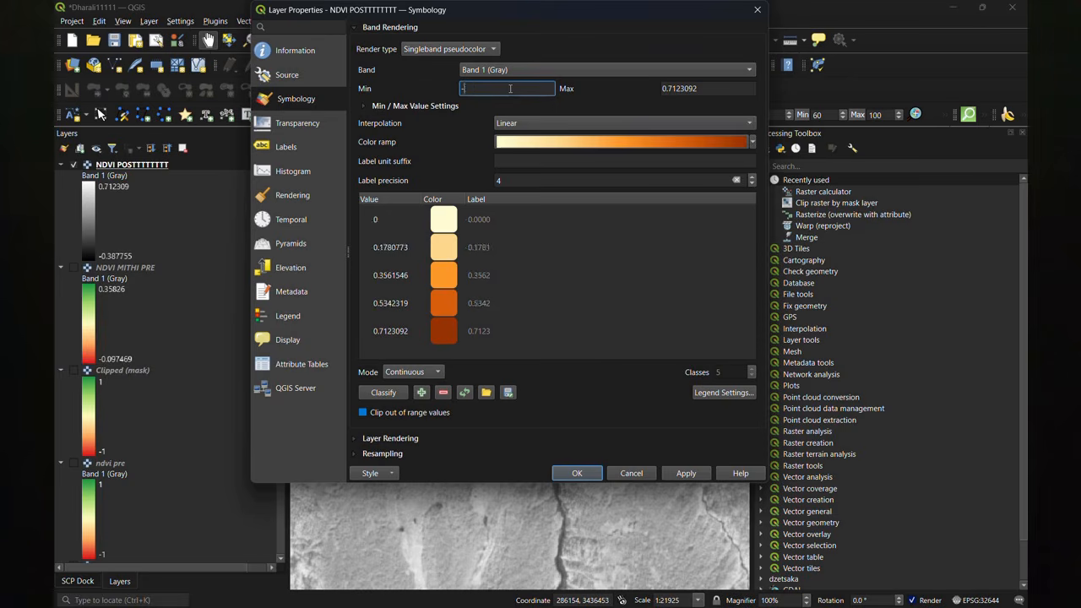
{"action": "type", "text": "1"}
{"action": "key", "text": "Tab"}
{"action": "type", "text": "1"}
- Apply the RdYlGn colour ramp with Equal Interval classification to NDVI POSTTTTTTTT
{"action": "left_click", "coordinate": [752, 141]}
{"action": "mouse_move", "coordinate": [585, 363]}
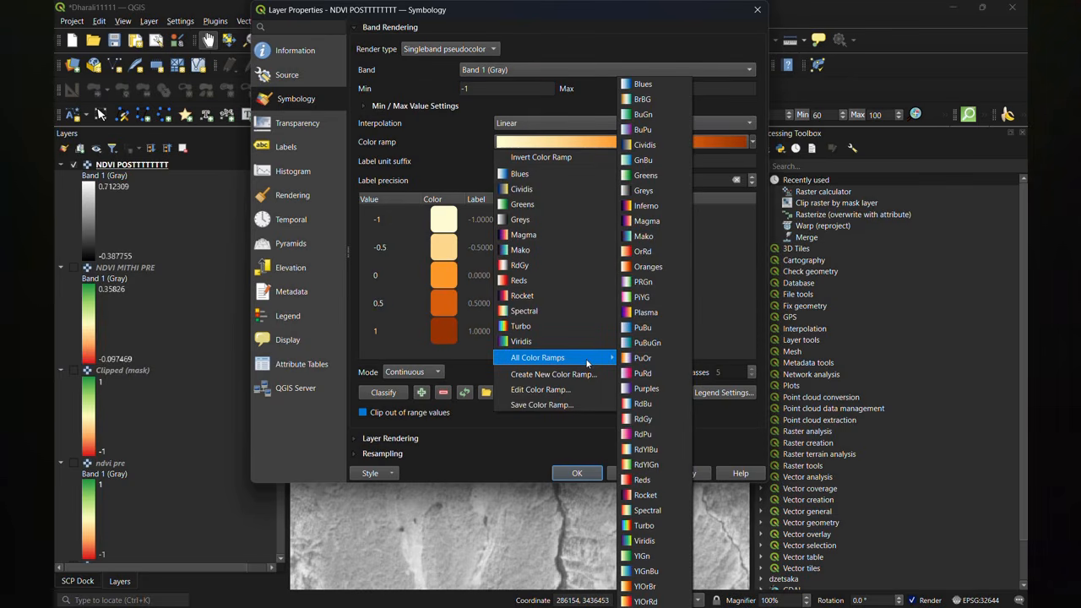
{"action": "left_click", "coordinate": [648, 465]}
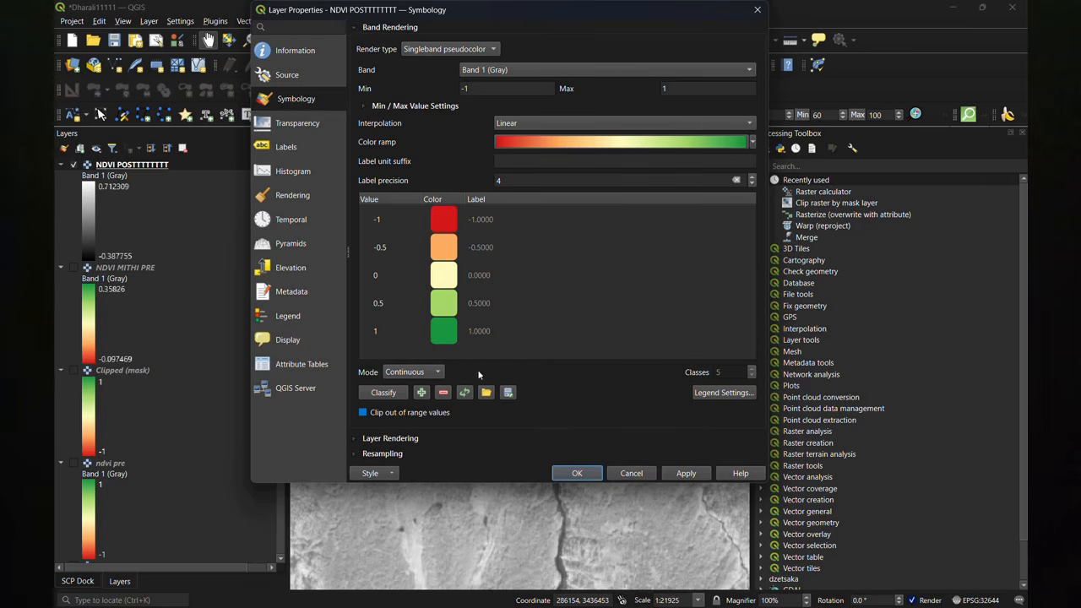
{"action": "left_click", "coordinate": [413, 372]}
{"action": "left_click", "coordinate": [426, 389]}
{"action": "left_click", "coordinate": [685, 475]}
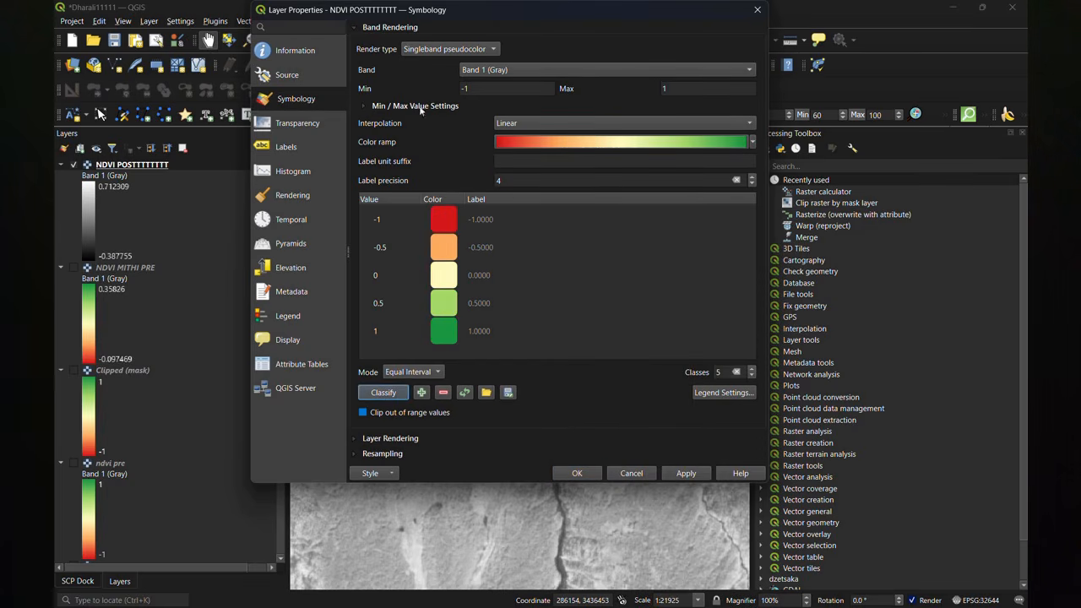
- Set the accuracy of the min/max statistics to Actual (slower), apply it and close the layer properties
{"action": "left_click", "coordinate": [420, 109]}
{"action": "scroll", "coordinate": [555, 392], "scroll_direction": "down", "scroll_amount": 2}
{"action": "left_click", "coordinate": [676, 161]}
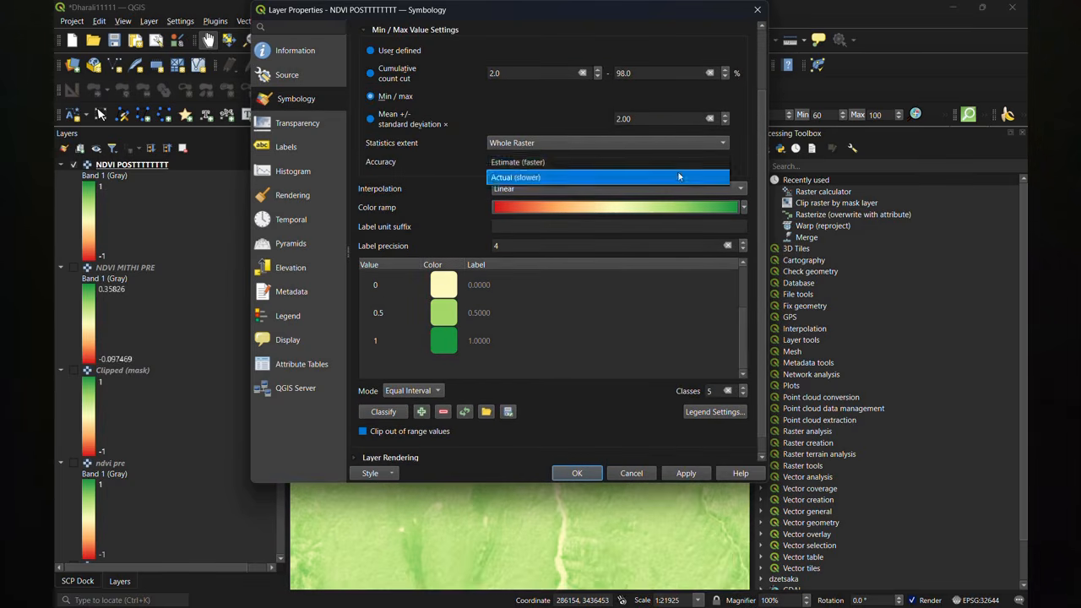
{"action": "left_click", "coordinate": [678, 173]}
{"action": "left_click", "coordinate": [686, 474]}
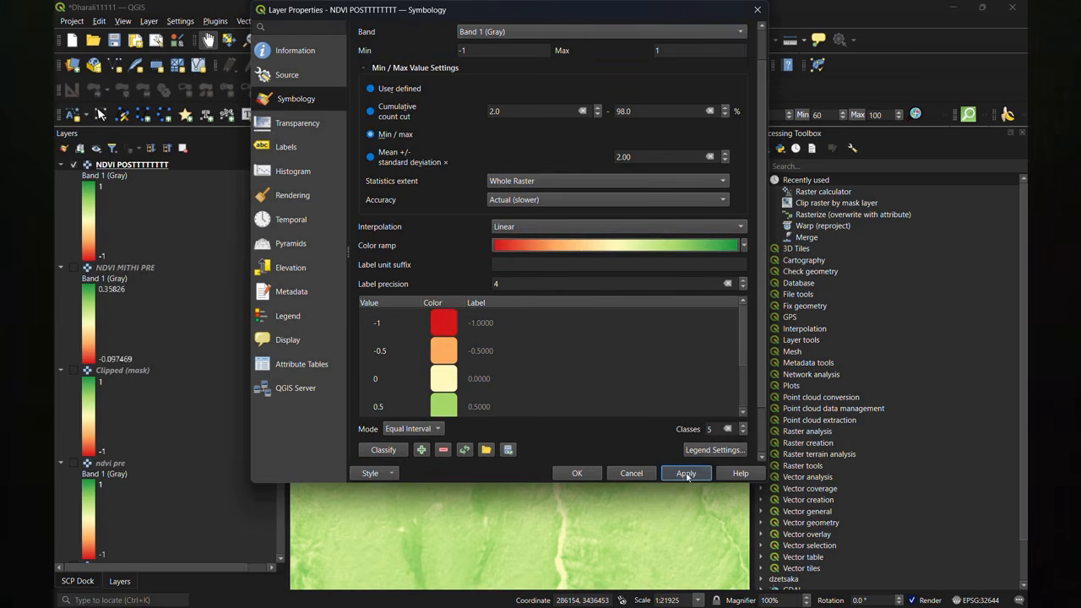
{"action": "left_click", "coordinate": [577, 473]}
- Clip NDVI POSTTTTTTTT with Dharali poly reproject as the mask layer and 0 as the output NoData value
{"action": "right_click", "coordinate": [177, 164]}
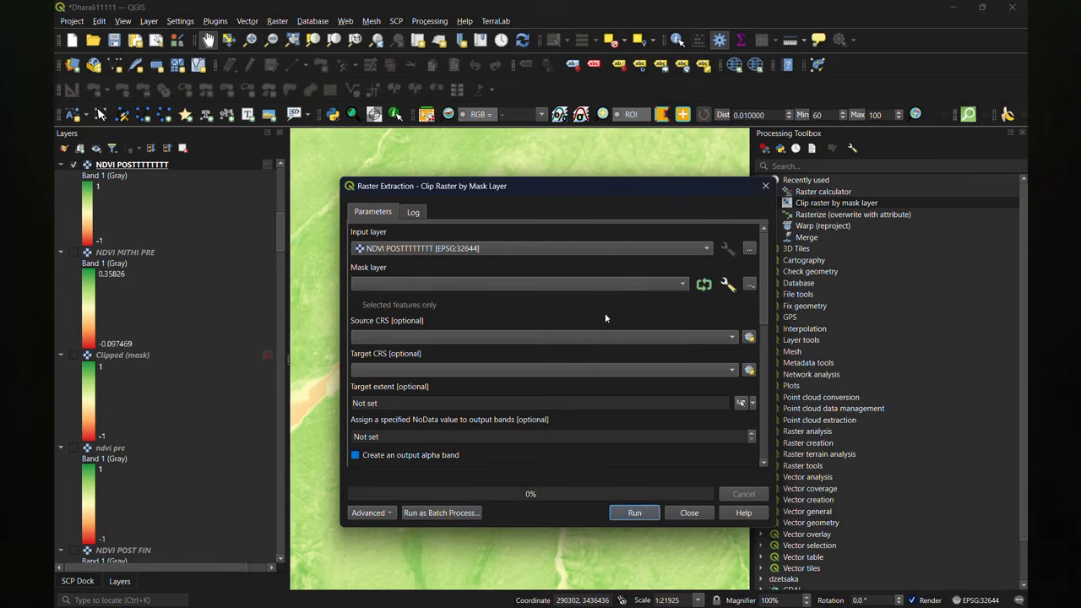
{"action": "left_click", "coordinate": [549, 284]}
{"action": "left_click", "coordinate": [540, 306]}
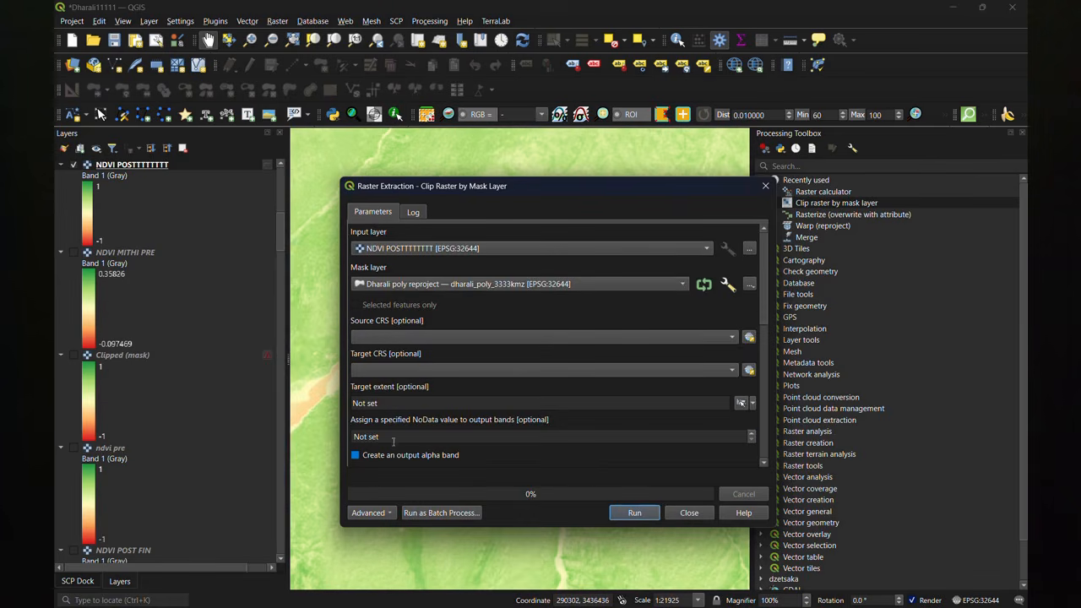
{"action": "left_click", "coordinate": [541, 437]}
{"action": "type", "text": "0"}
{"action": "left_click", "coordinate": [634, 513]}
{"action": "left_click", "coordinate": [690, 513]}
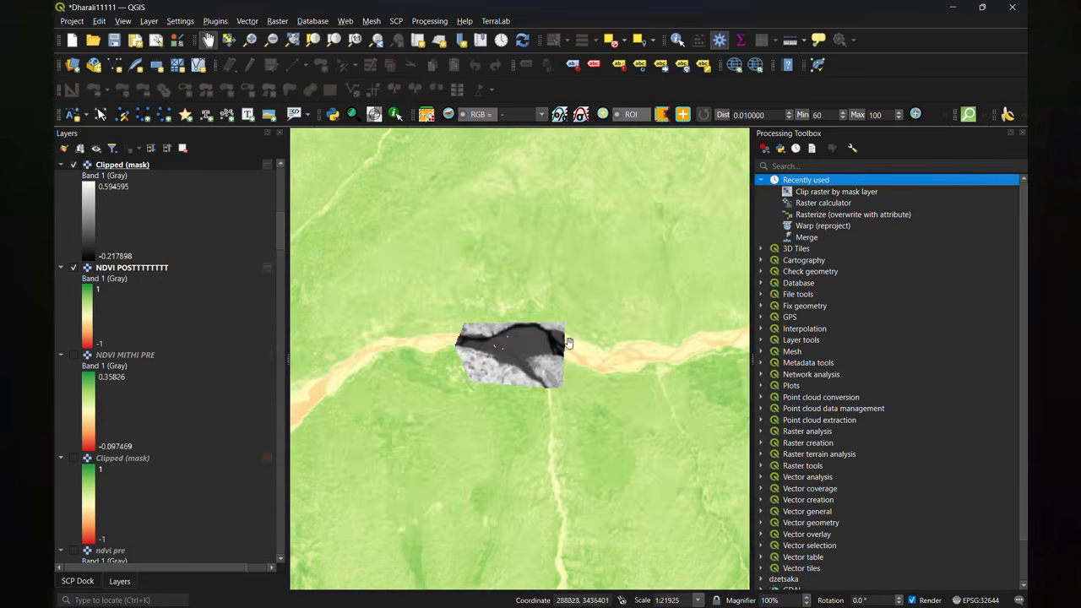
- Hide NDVI POSTTTTTTTT and render the clipped raster as singleband pseudocolor with the red-yellow-green ramp
{"action": "left_click", "coordinate": [74, 267]}
{"action": "double_click", "coordinate": [167, 175]}
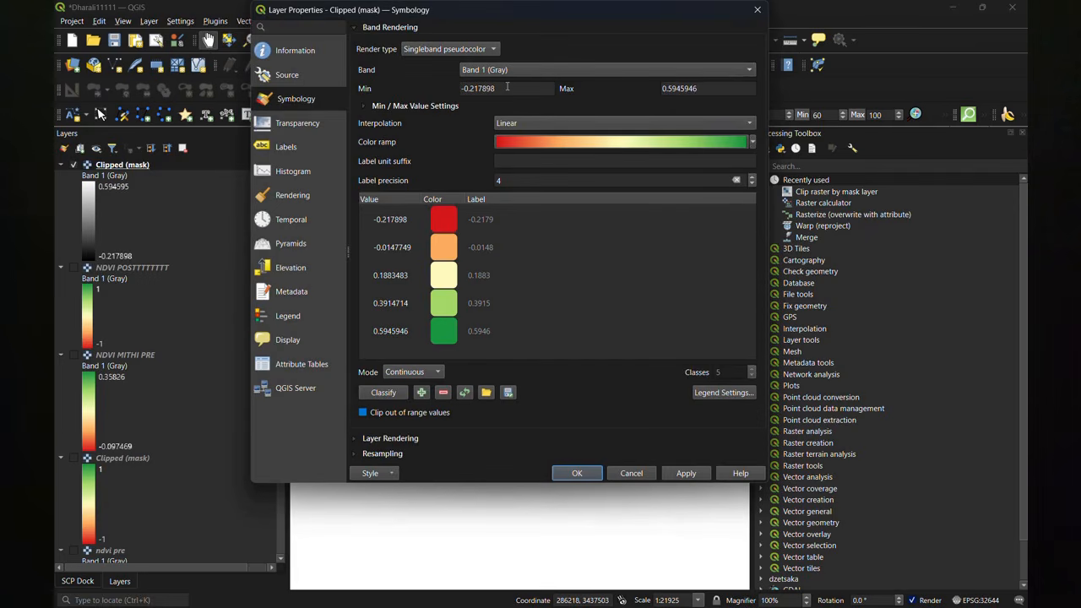
{"action": "left_click", "coordinate": [577, 473]}
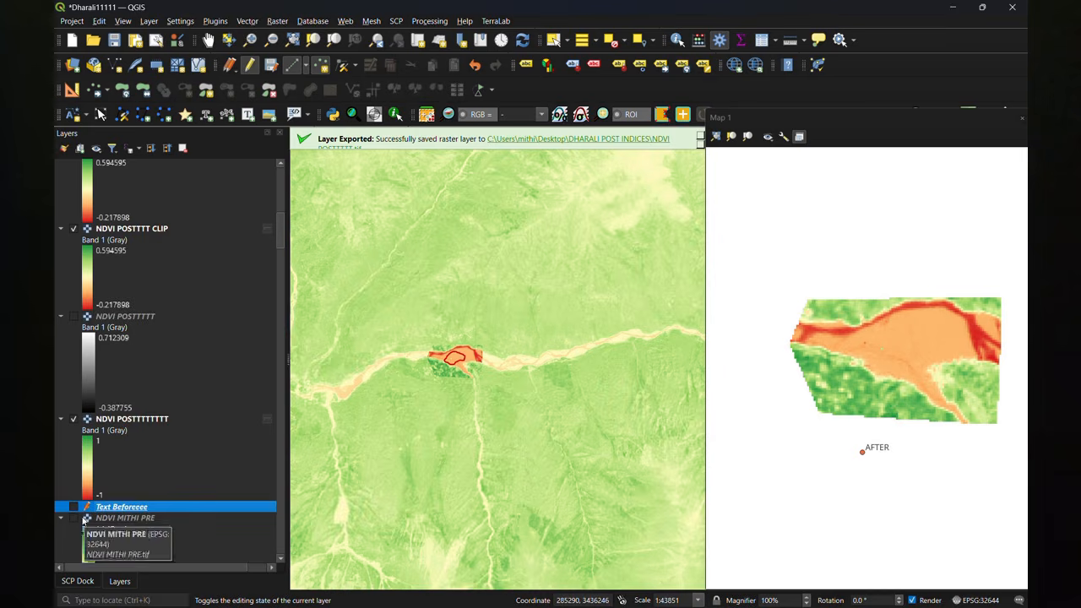
- Turn off the full-extent NDVI POSTTTTTTTT layer and show the Text Beforeeee layer
{"action": "left_click", "coordinate": [73, 419]}
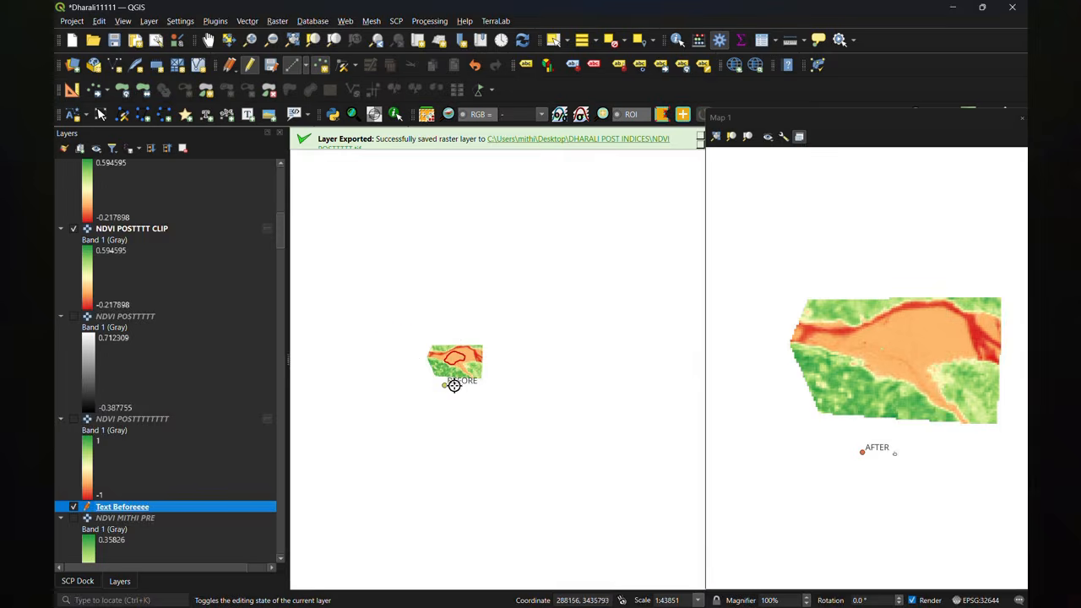
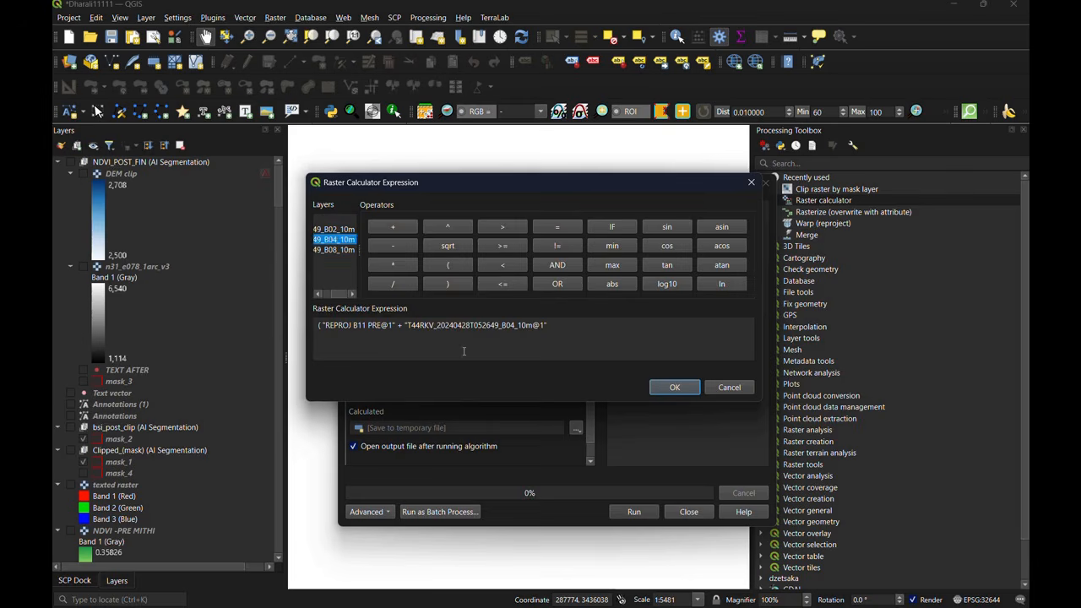
- Close the first sum of the BSI expression and subtract the bracketed sum of the 20240428 B08 and B02 bands
{"action": "left_click", "coordinate": [448, 284]}
{"action": "left_click", "coordinate": [393, 246]}
{"action": "left_click", "coordinate": [447, 265]}
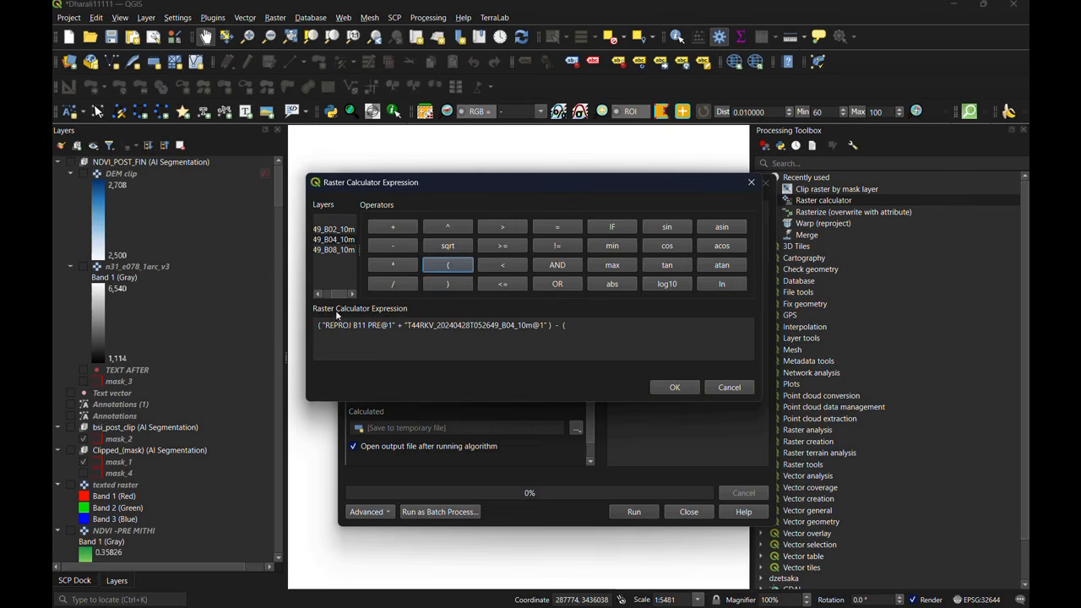
{"action": "double_click", "coordinate": [335, 250]}
{"action": "left_click", "coordinate": [392, 227]}
{"action": "left_click", "coordinate": [328, 232]}
{"action": "double_click", "coordinate": [327, 233]}
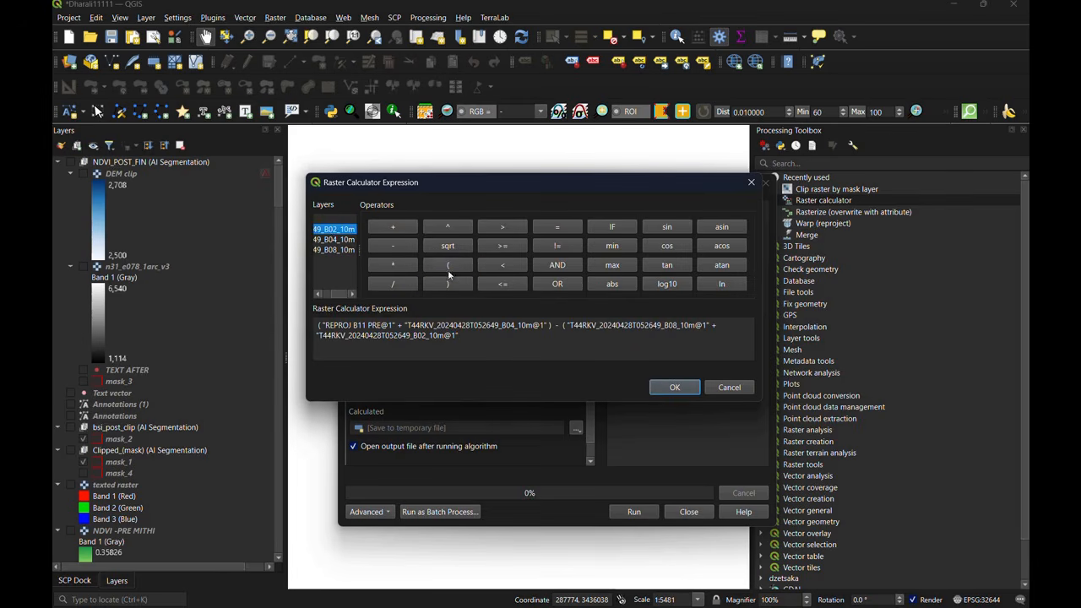
{"action": "left_click", "coordinate": [447, 284]}
- Divide the BSI expression by the bracketed sum of REPROJ B11 PRE and the 20240428 B04 band
{"action": "left_click", "coordinate": [392, 283]}
{"action": "left_click", "coordinate": [330, 229]}
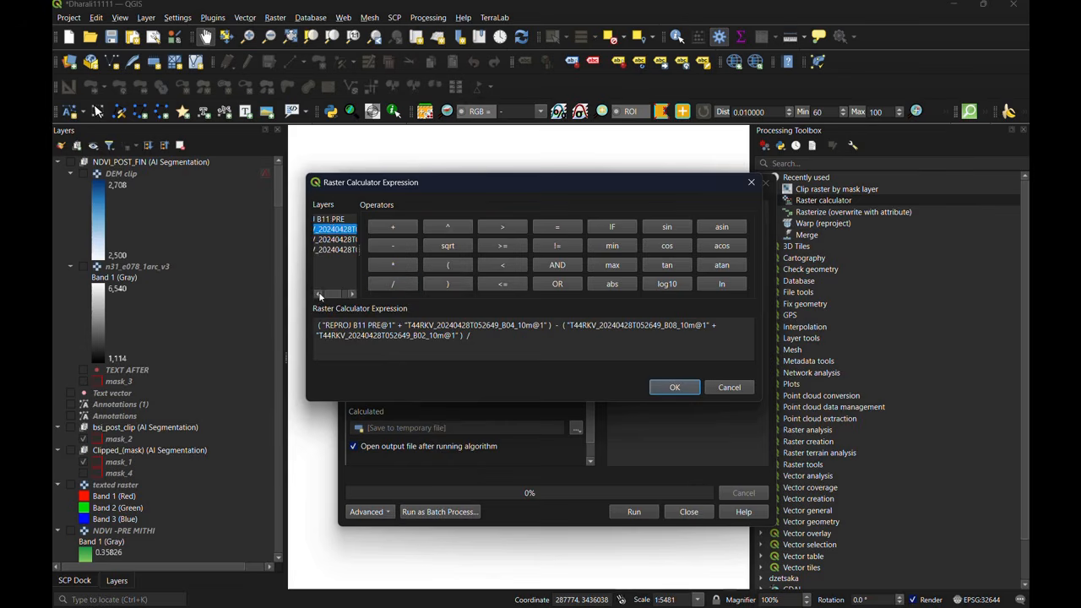
{"action": "left_click", "coordinate": [447, 265]}
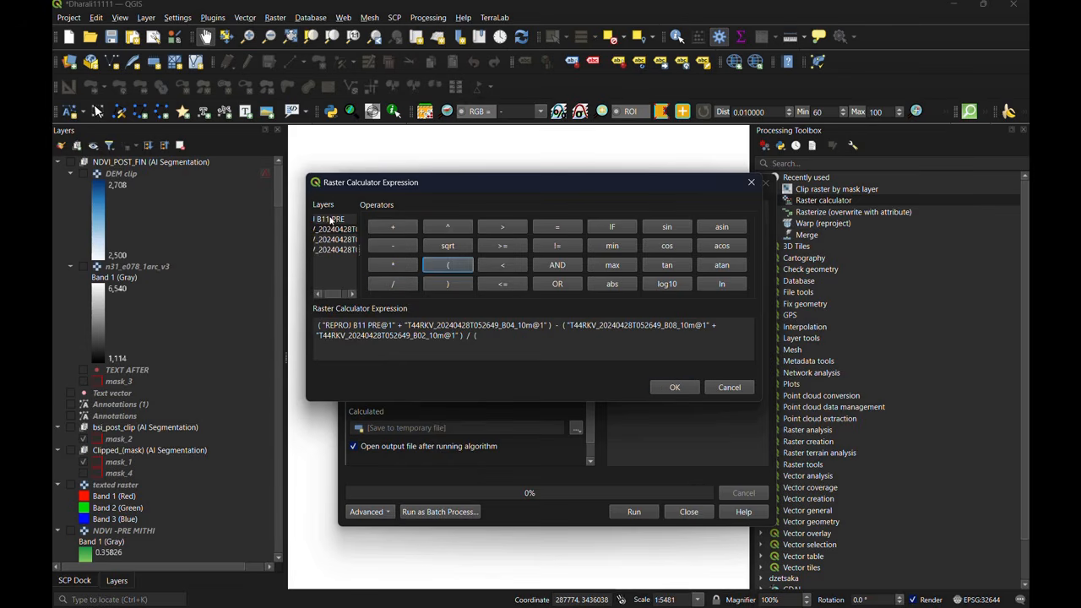
{"action": "double_click", "coordinate": [331, 219]}
{"action": "left_click", "coordinate": [394, 227]}
{"action": "left_click", "coordinate": [334, 239]}
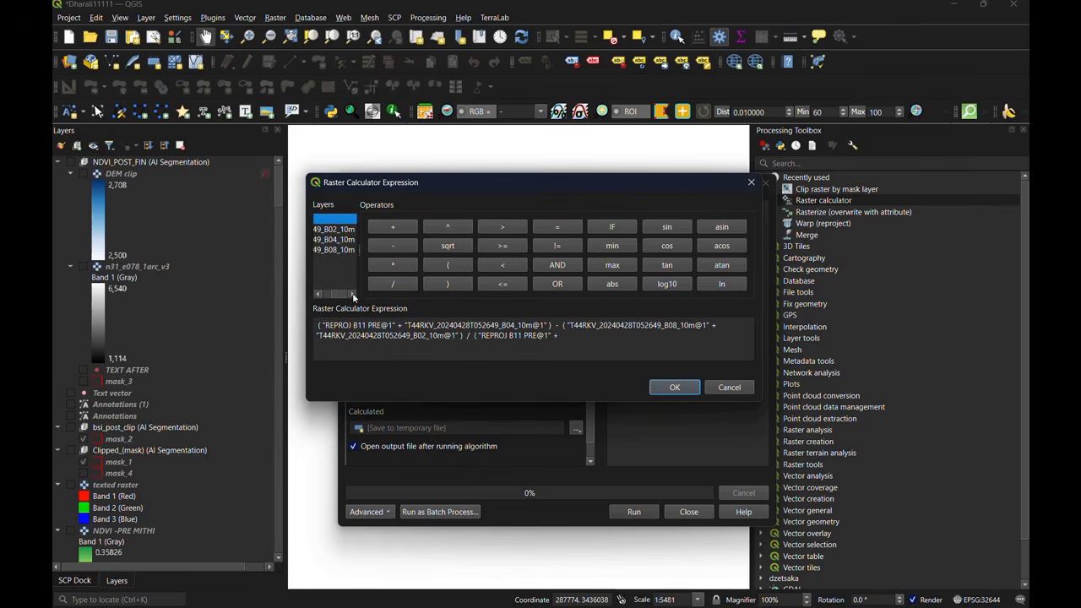
{"action": "double_click", "coordinate": [334, 239]}
{"action": "left_click", "coordinate": [447, 284]}
- Add the bracketed sum of the 20240428 B08 and B02 bands, accept the expression and run the Raster Calculator
{"action": "left_click", "coordinate": [392, 226]}
{"action": "left_click", "coordinate": [448, 265]}
{"action": "left_click", "coordinate": [337, 250]}
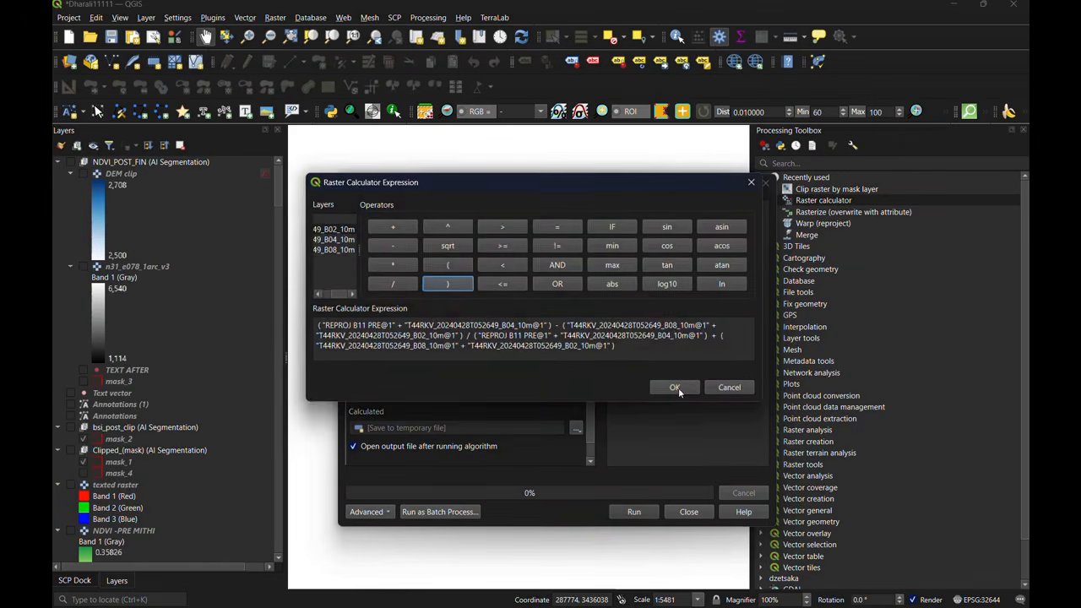
{"action": "left_click", "coordinate": [674, 388]}
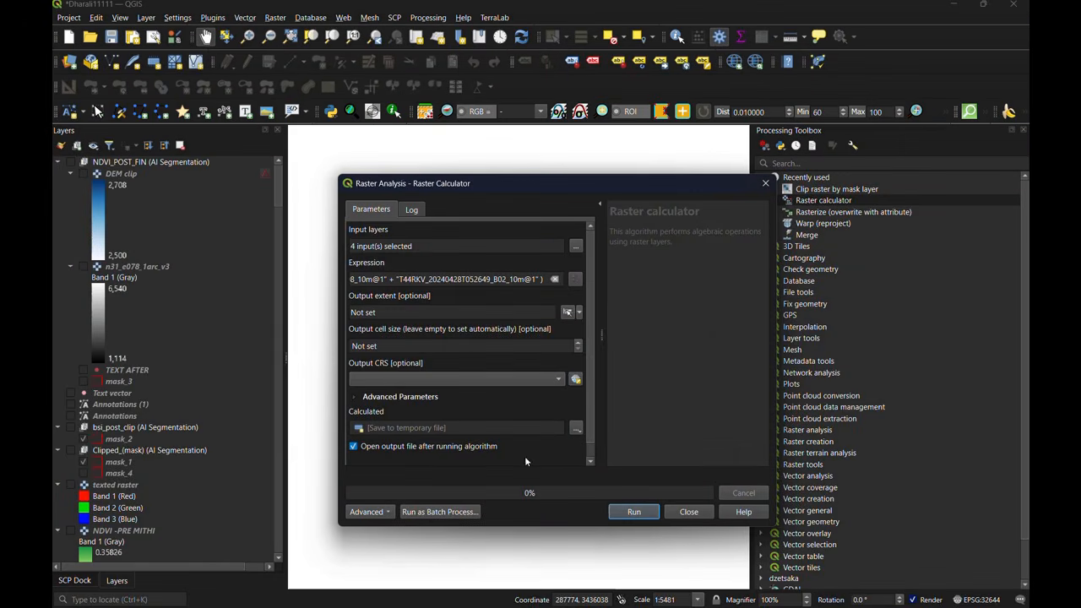
{"action": "left_click", "coordinate": [634, 512]}
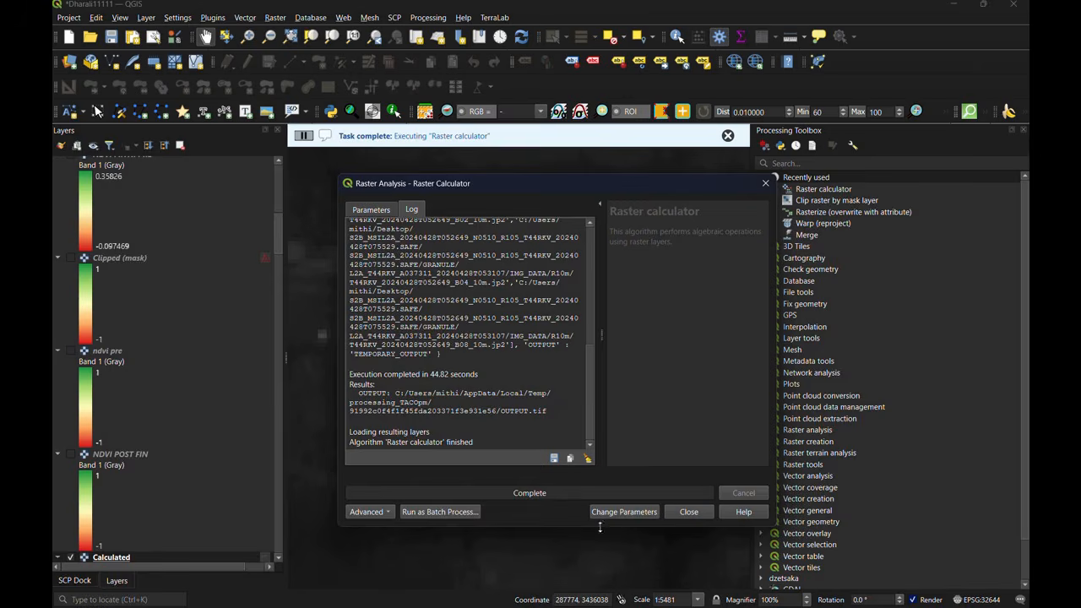
- Close the finished Raster Calculator and rename the Calculated layer to BSI PRE 111
{"action": "scroll", "coordinate": [152, 475], "scroll_direction": "up", "scroll_amount": 10}
{"action": "scroll", "coordinate": [152, 475], "scroll_direction": "down", "scroll_amount": 6}
{"action": "scroll", "coordinate": [152, 474], "scroll_direction": "down", "scroll_amount": 8}
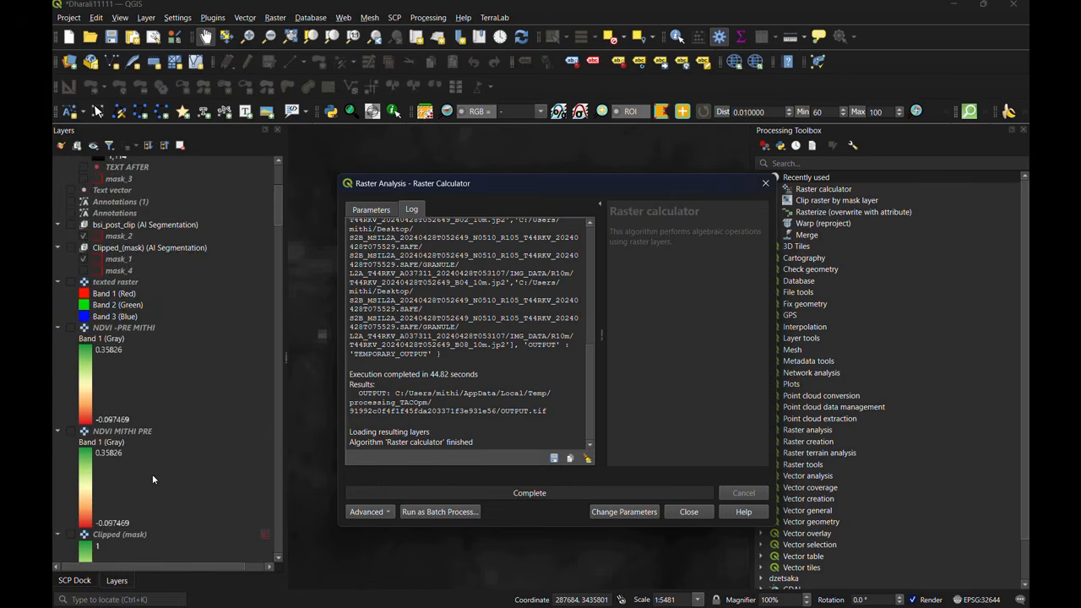
{"action": "left_click", "coordinate": [765, 182]}
{"action": "left_click", "coordinate": [137, 431]}
{"action": "right_click", "coordinate": [147, 429]}
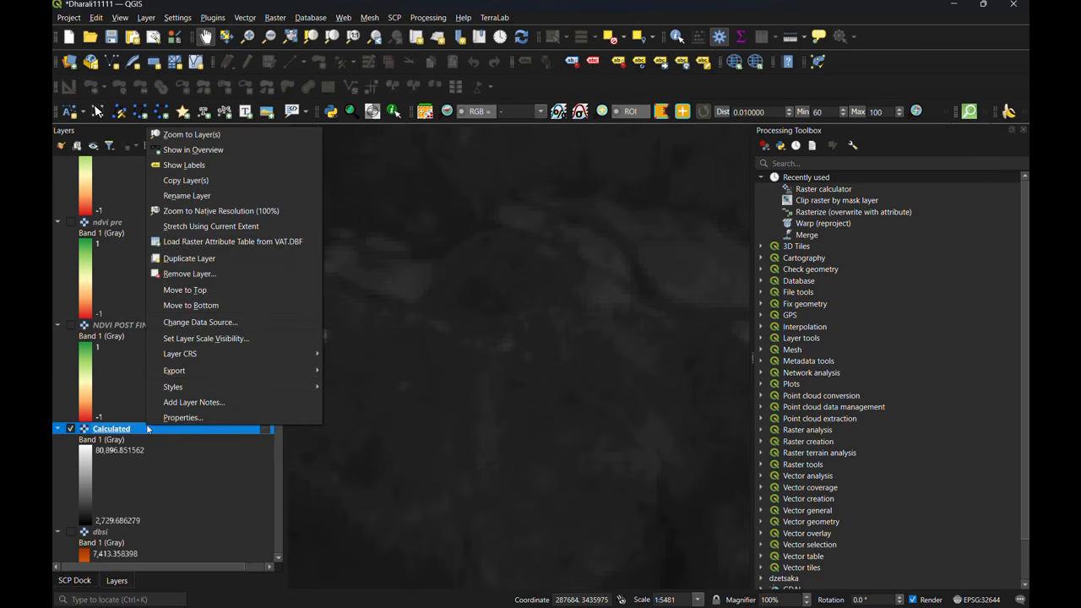
{"action": "left_click", "coordinate": [201, 195]}
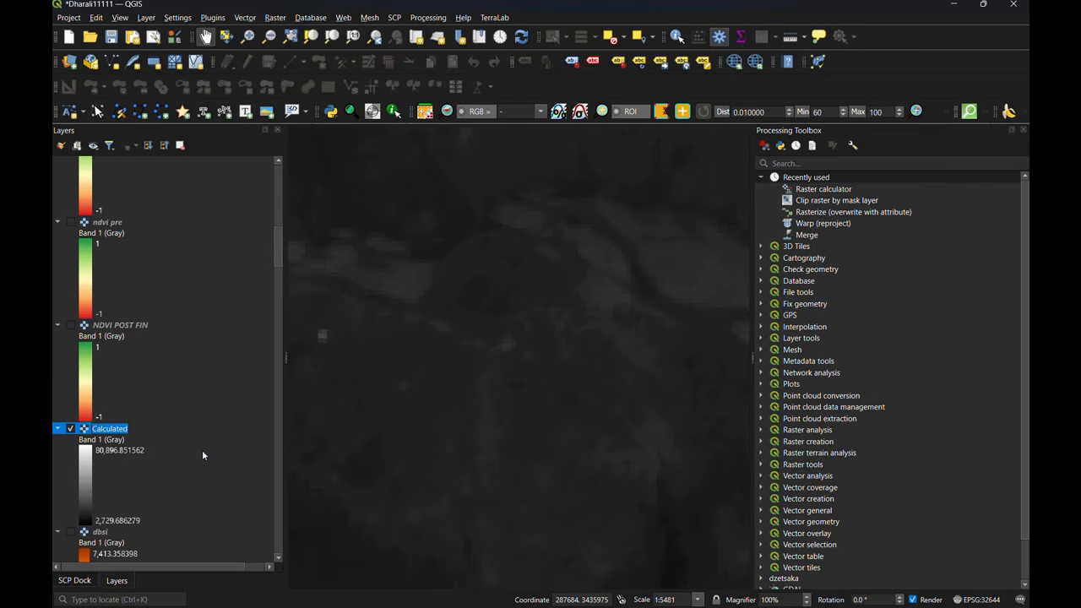
{"action": "type", "text": "BSI PRE 111"}
{"action": "key", "text": "Return"}
- Render the BSI PRE 111 layer as singleband pseudocolor with a minimum of -1 and a maximum of 1
{"action": "mouse_move", "coordinate": [222, 604]}
{"action": "right_click", "coordinate": [185, 429]}
{"action": "left_click", "coordinate": [203, 415]}
{"action": "scroll", "coordinate": [486, 45], "scroll_direction": "down", "scroll_amount": 1}
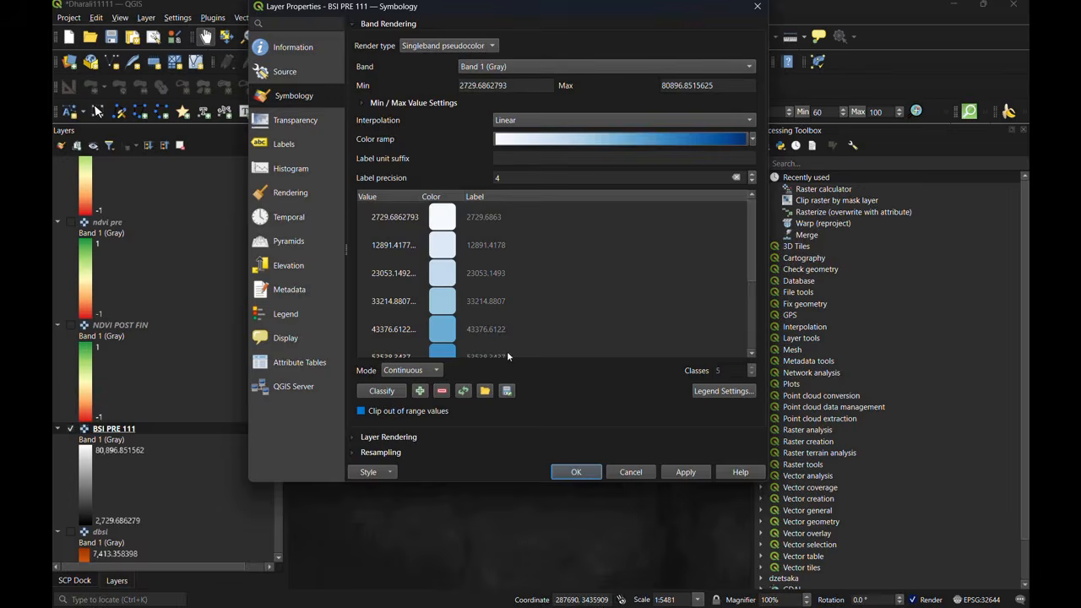
{"action": "key", "text": "BackSpace"}
{"action": "key", "text": "BackSpace"}
{"action": "key", "text": "BackSpace"}
{"action": "key", "text": "BackSpace"}
{"action": "key", "text": "BackSpace"}
{"action": "key", "text": "BackSpace"}
{"action": "key", "text": "BackSpace"}
{"action": "key", "text": "BackSpace"}
{"action": "key", "text": "BackSpace"}
{"action": "key", "text": "BackSpace"}
{"action": "key", "text": "BackSpace"}
{"action": "key", "text": "BackSpace"}
{"action": "type", "text": "-1"}
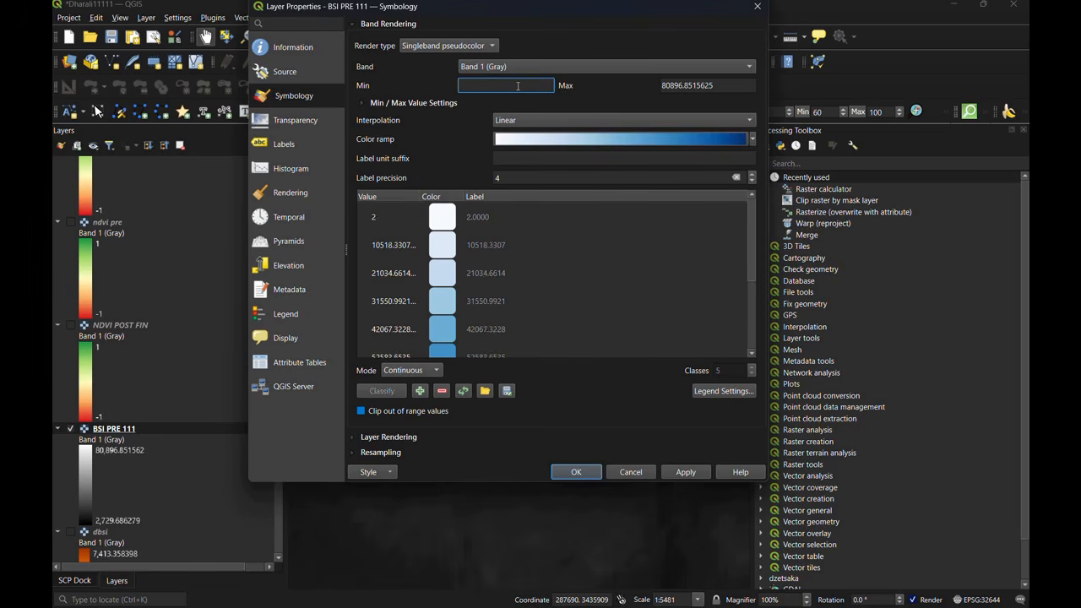
{"action": "double_click", "coordinate": [723, 88]}
{"action": "type", "text": "1"}
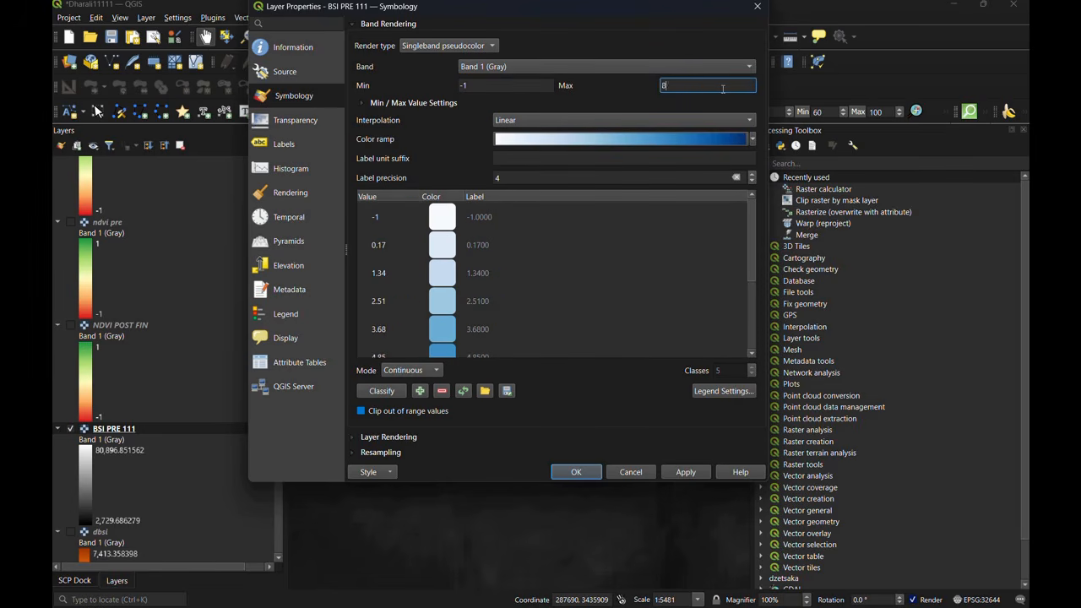
- Set the classification mode to Equal Interval, choose a pale-yellow-to-brown color ramp and apply the style to BSI PRE 111
{"action": "left_click", "coordinate": [437, 371]}
{"action": "left_click", "coordinate": [427, 386]}
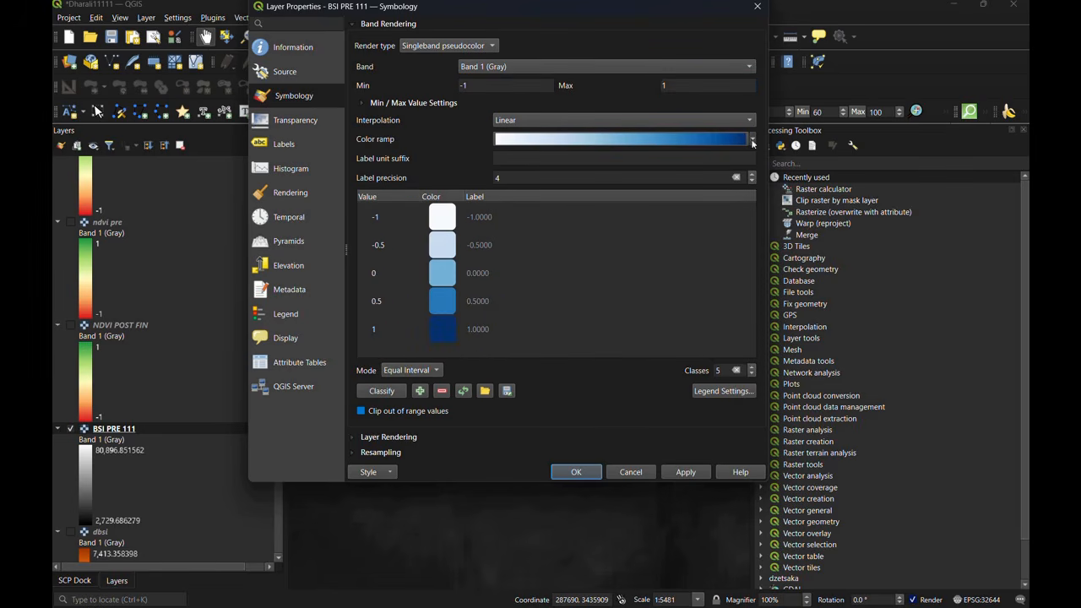
{"action": "left_click", "coordinate": [752, 139]}
{"action": "mouse_move", "coordinate": [592, 356]}
{"action": "left_click", "coordinate": [646, 591]}
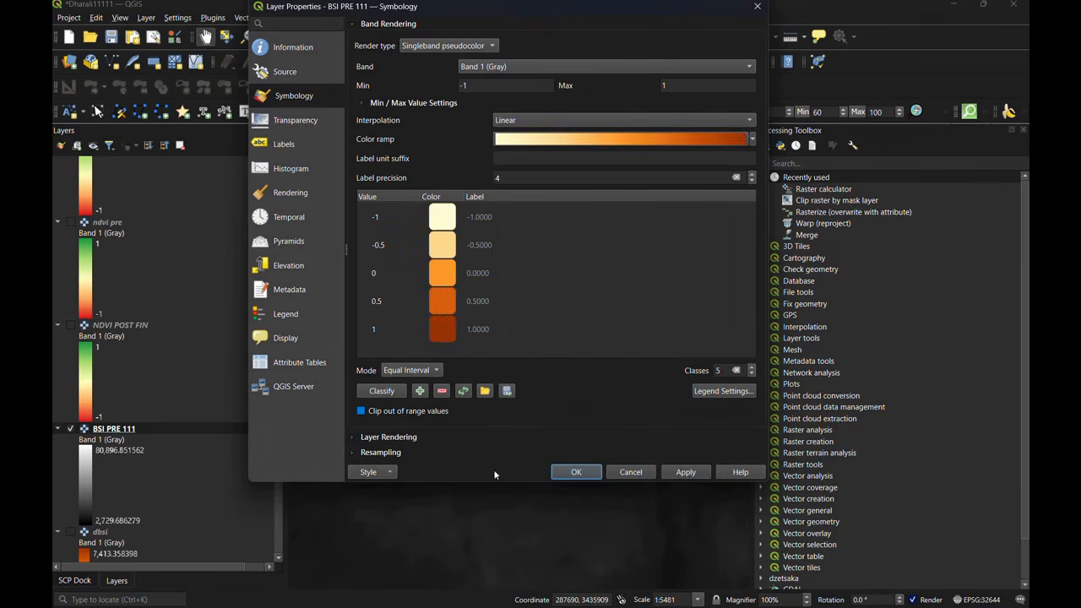
{"action": "left_click", "coordinate": [686, 472]}
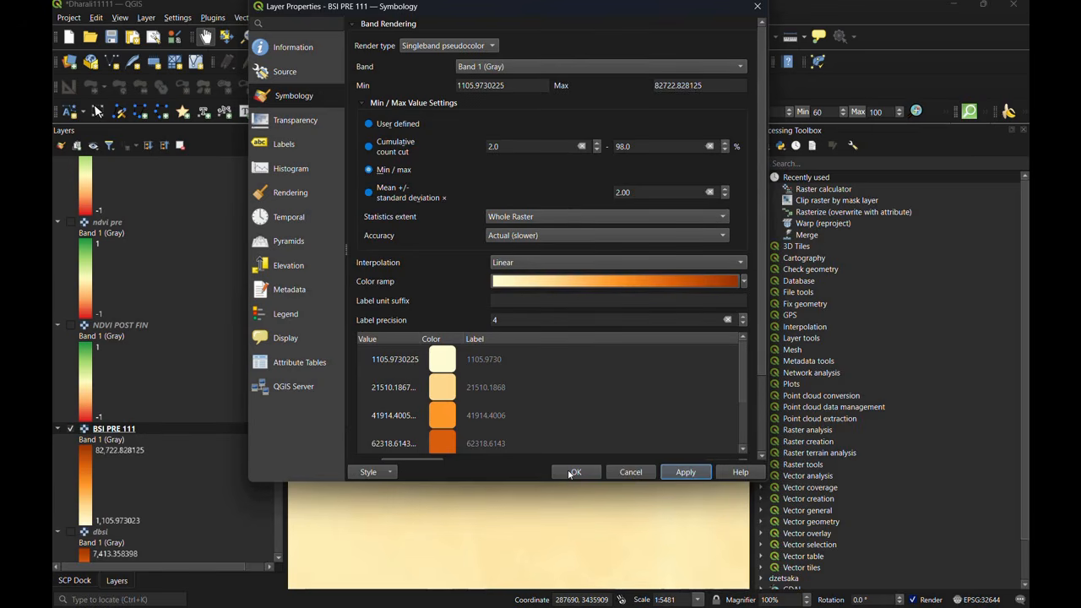
{"action": "left_click", "coordinate": [573, 472]}
{"action": "scroll", "coordinate": [549, 344], "scroll_direction": "down", "scroll_amount": 9}
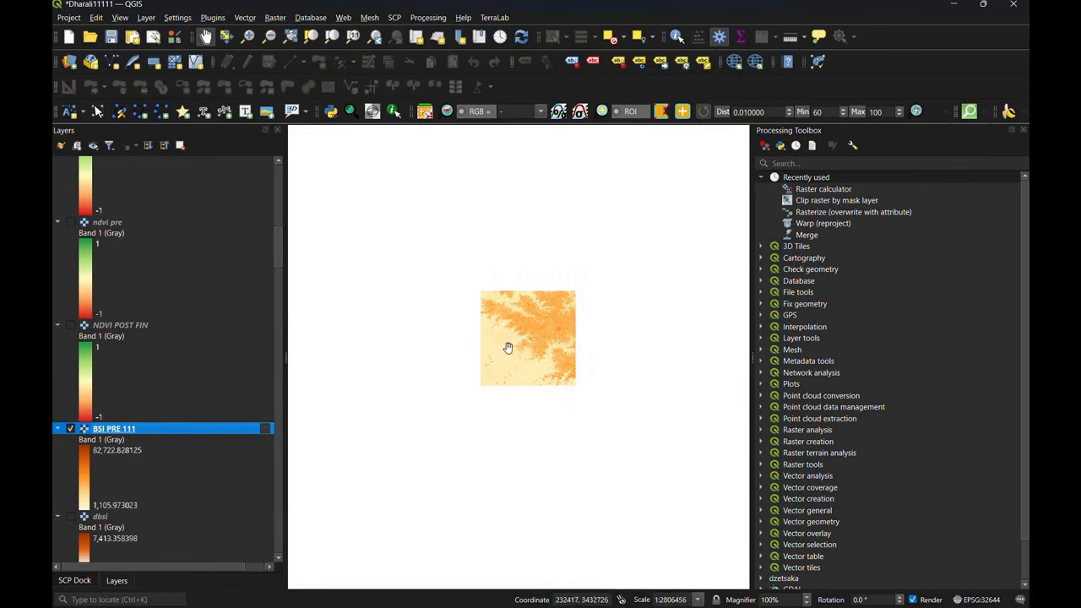
- Clip the BSI PRE 111 raster by the Dharali poly reproject mask layer
{"action": "right_click", "coordinate": [177, 428]}
{"action": "key", "text": "Escape"}
{"action": "double_click", "coordinate": [836, 200]}
{"action": "left_click", "coordinate": [683, 281]}
{"action": "left_click", "coordinate": [490, 282]}
{"action": "left_click", "coordinate": [385, 434]}
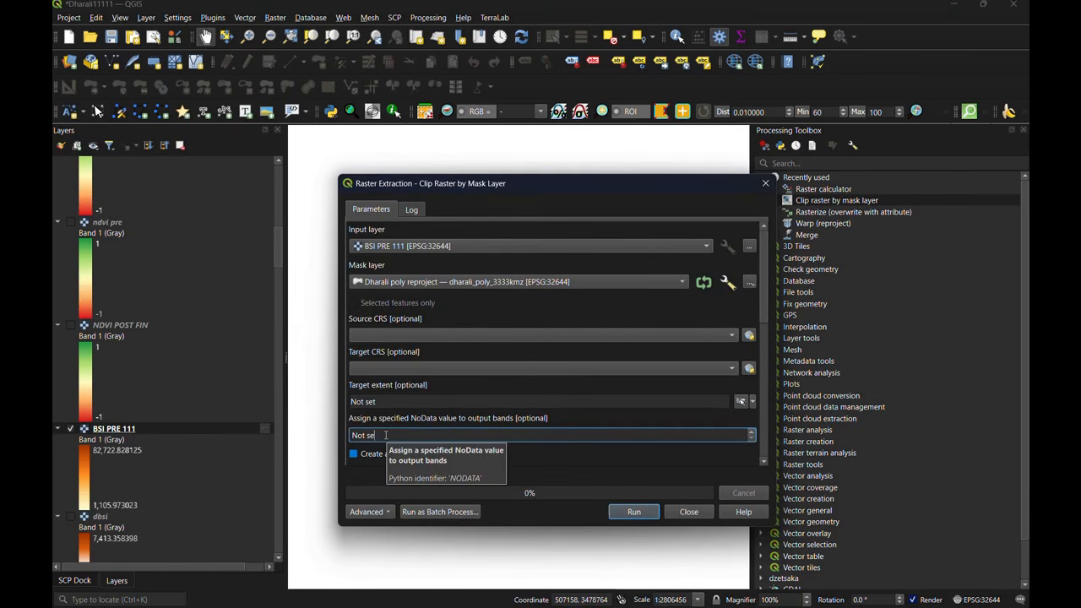
{"action": "left_click", "coordinate": [634, 512]}
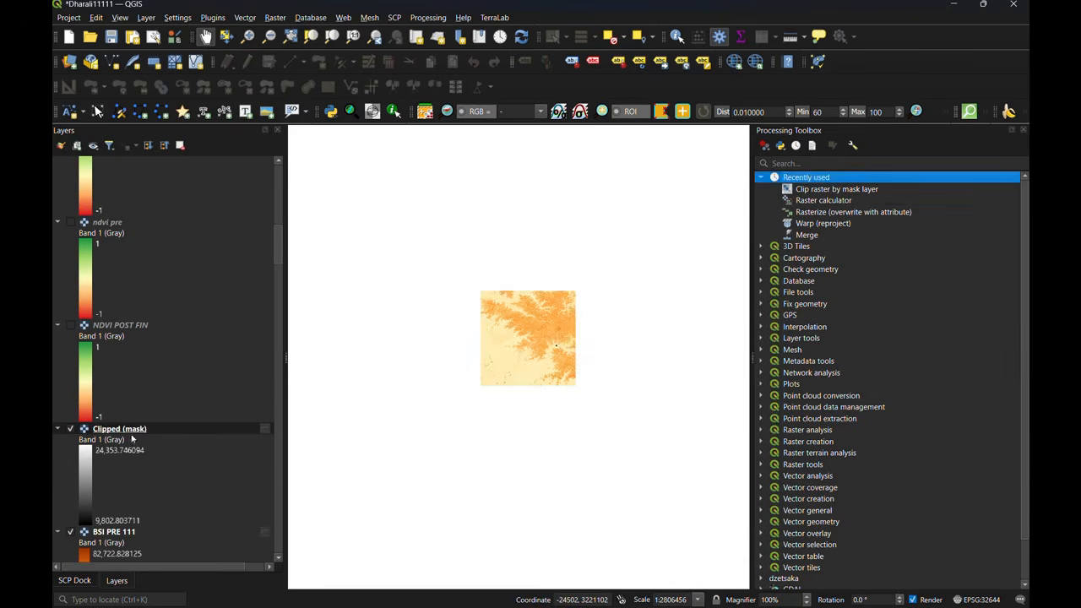
- Rename the new Clipped (mask) layer to BSI PRE 111Clipped (mask)
{"action": "right_click", "coordinate": [135, 430]}
{"action": "left_click", "coordinate": [138, 441]}
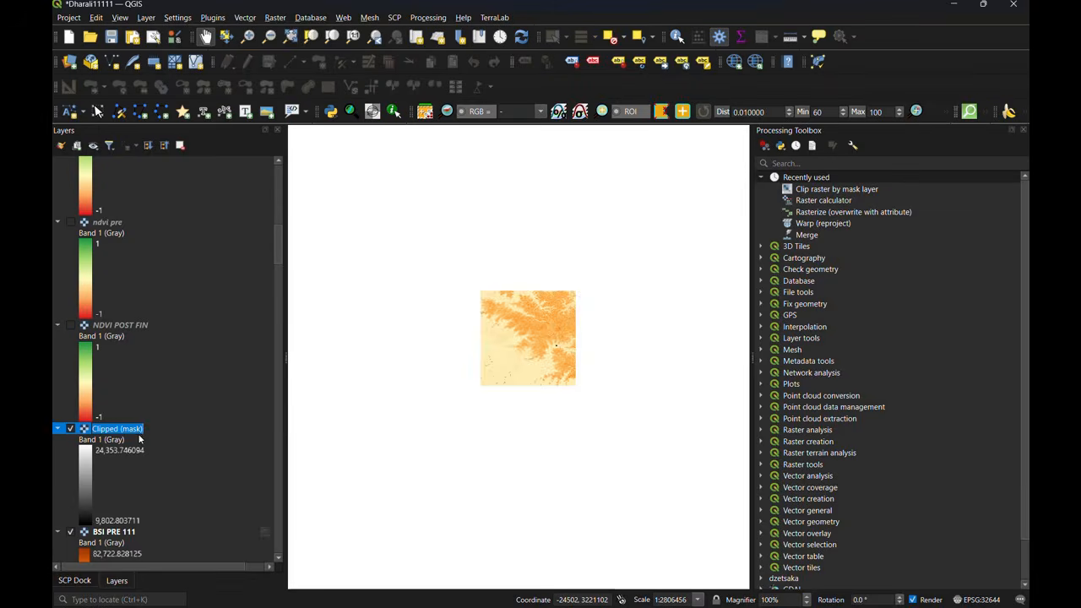
{"action": "left_click", "coordinate": [95, 430]}
{"action": "type", "text": "BSI PRE 111"}
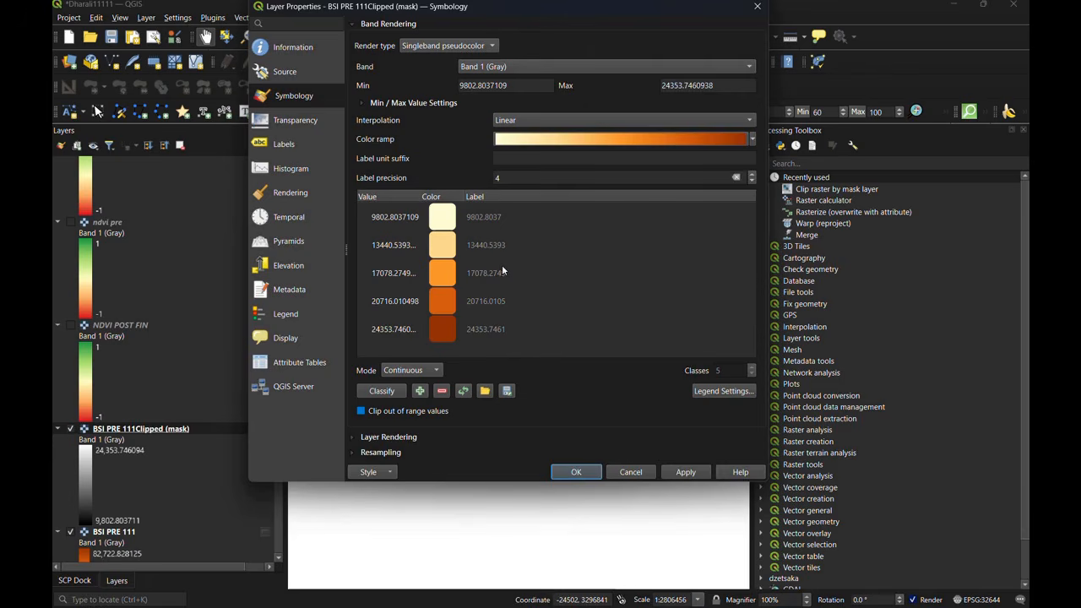
- Style the clipped BSI layer as singleband pseudocolor with a minimum of -1 and a maximum of 1, and apply it
{"action": "left_click", "coordinate": [519, 86]}
{"action": "key", "text": "BackSpace"}
{"action": "key", "text": "BackSpace"}
{"action": "key", "text": "BackSpace"}
{"action": "key", "text": "BackSpace"}
{"action": "key", "text": "BackSpace"}
{"action": "key", "text": "BackSpace"}
{"action": "key", "text": "BackSpace"}
{"action": "key", "text": "BackSpace"}
{"action": "key", "text": "BackSpace"}
{"action": "key", "text": "BackSpace"}
{"action": "key", "text": "BackSpace"}
{"action": "key", "text": "BackSpace"}
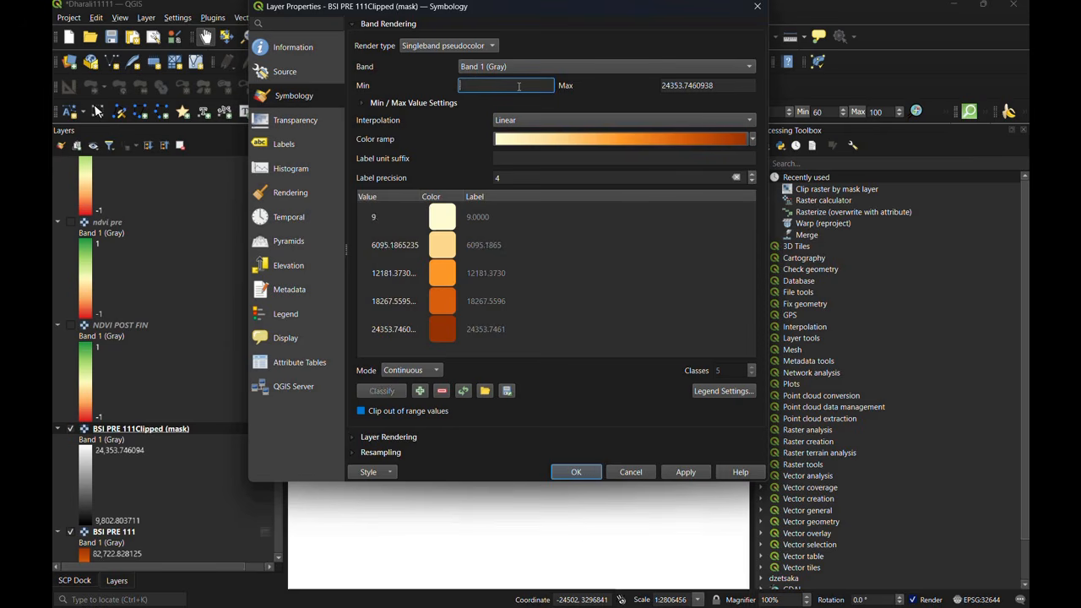
{"action": "type", "text": "-1"}
{"action": "key", "text": "Tab"}
{"action": "type", "text": "1"}
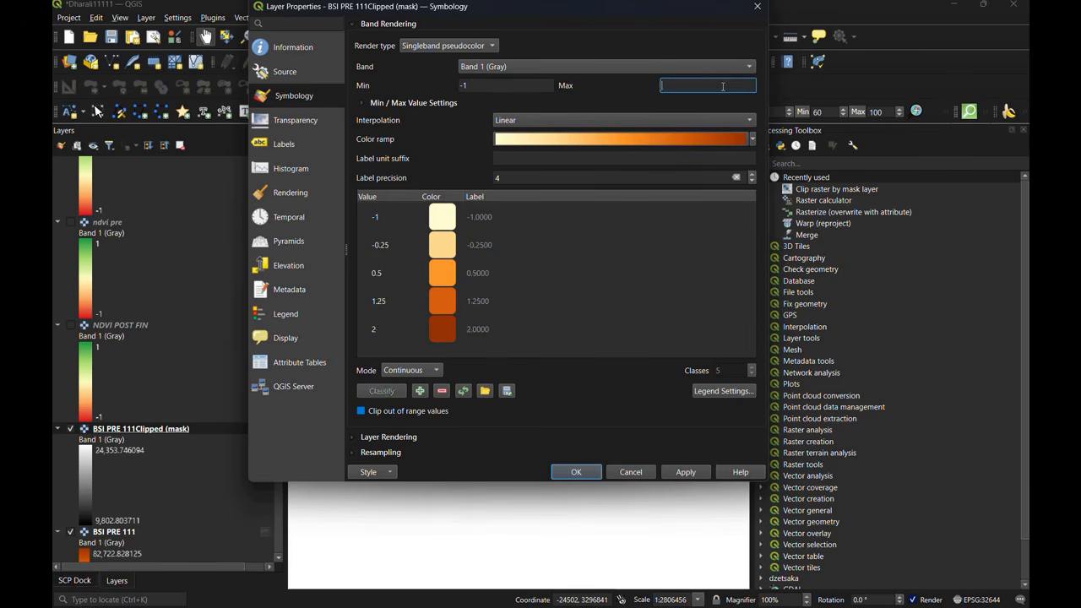
{"action": "left_click", "coordinate": [414, 102]}
{"action": "left_click", "coordinate": [701, 471]}
{"action": "left_click", "coordinate": [576, 471]}
- Zoom to the BSI PRE 111Clipped (mask) layer and hide the full-extent BSI PRE 111 layer
{"action": "right_click", "coordinate": [156, 429]}
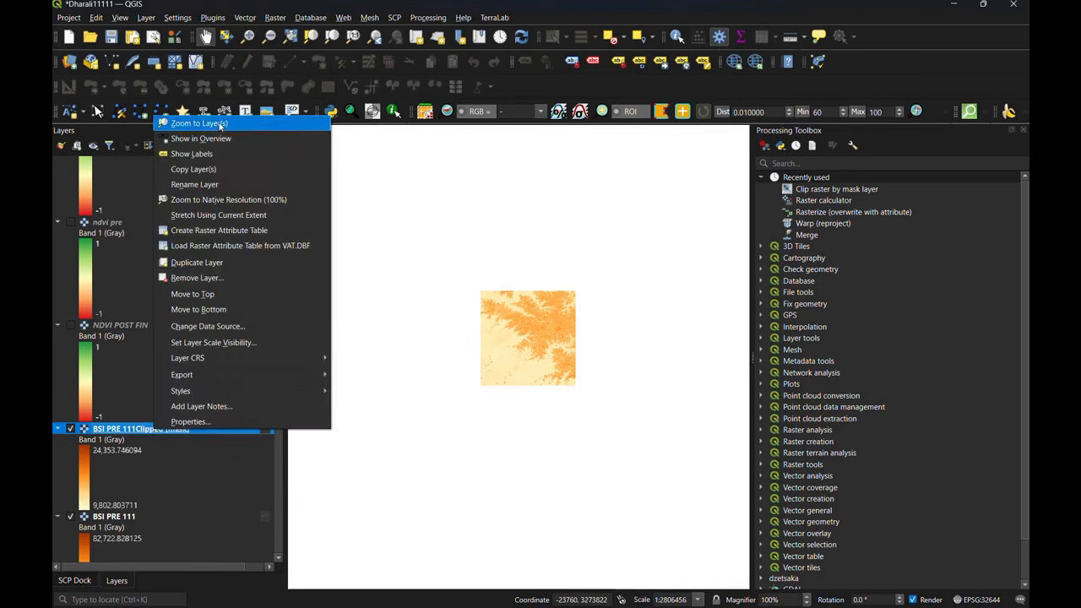
{"action": "left_click", "coordinate": [182, 125]}
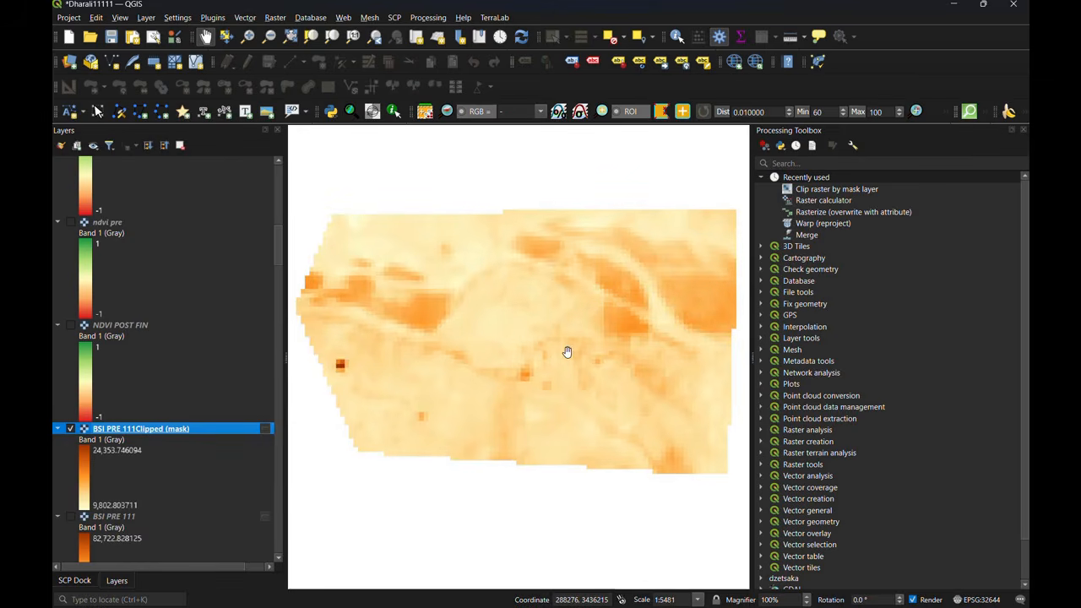
{"action": "scroll", "coordinate": [568, 353], "scroll_direction": "down", "scroll_amount": 1}
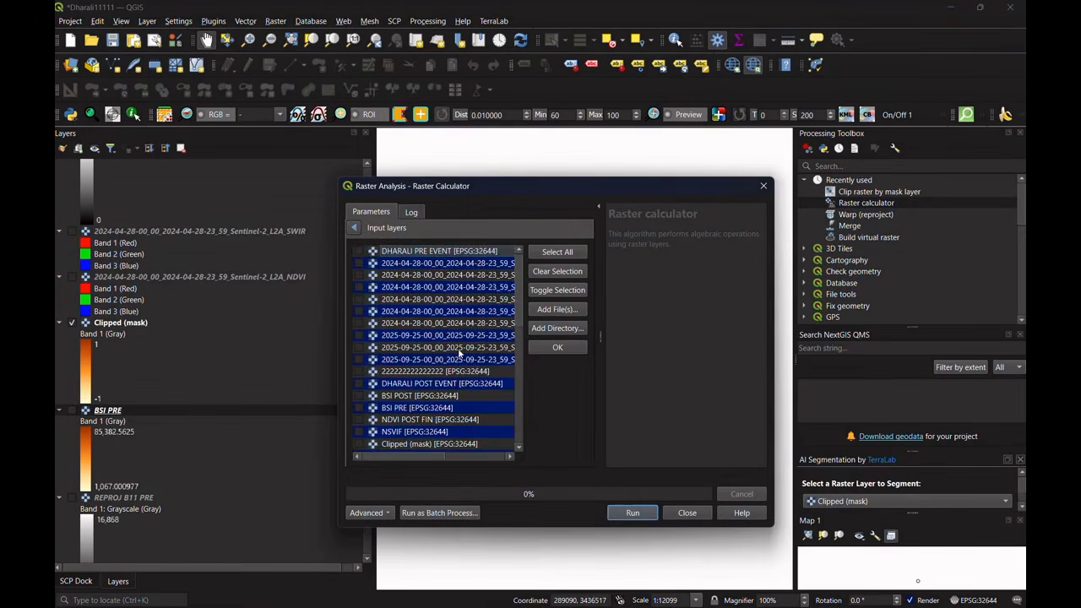
- Select REPROJ B11 PRE and the 20240428 B02, B04 and B08 bands as Raster Calculator inputs
{"action": "scroll", "coordinate": [458, 353], "scroll_direction": "down", "scroll_amount": 4}
{"action": "left_click", "coordinate": [359, 275]}
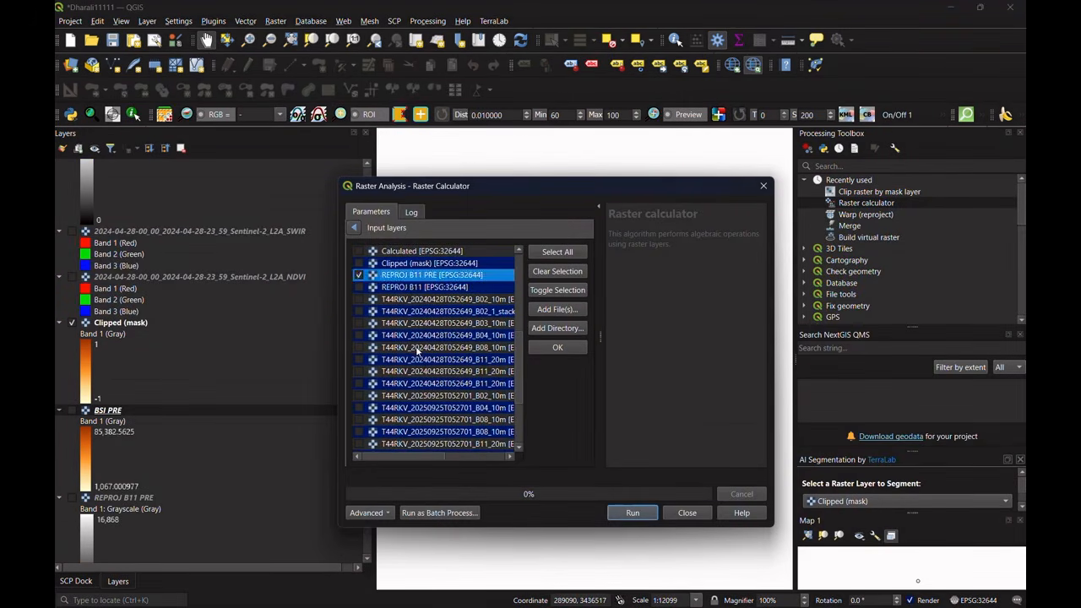
{"action": "scroll", "coordinate": [359, 276], "scroll_direction": "down", "scroll_amount": 2}
{"action": "left_click", "coordinate": [354, 227]}
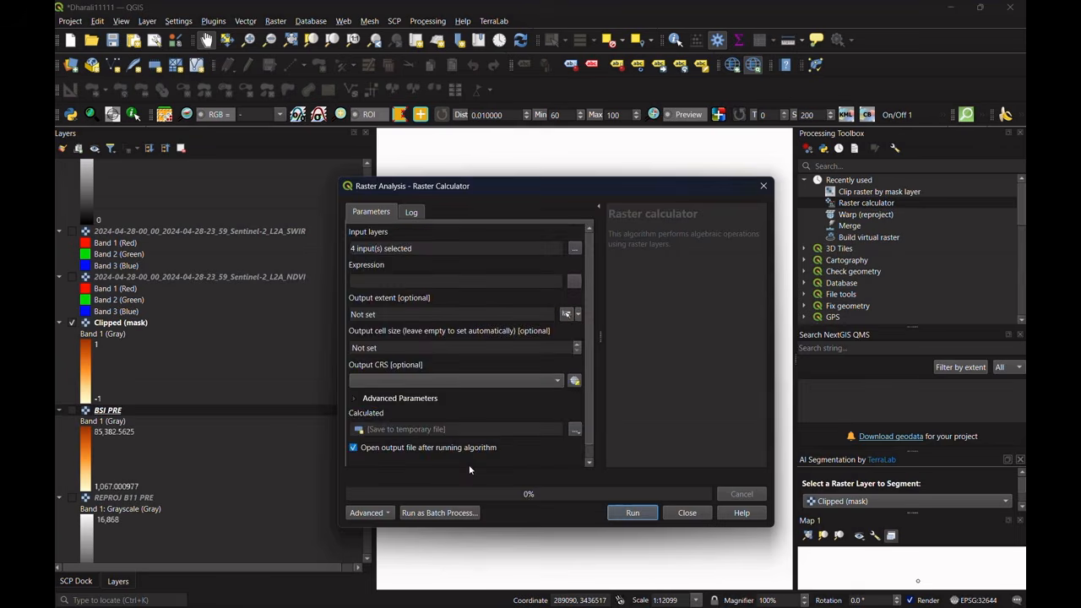
- Start the BSI expression with the bracketed sum of REPROJ B11 PRE and the 20240428 B04 band
{"action": "left_click", "coordinate": [575, 246]}
{"action": "double_click", "coordinate": [336, 222]}
{"action": "left_click", "coordinate": [392, 229]}
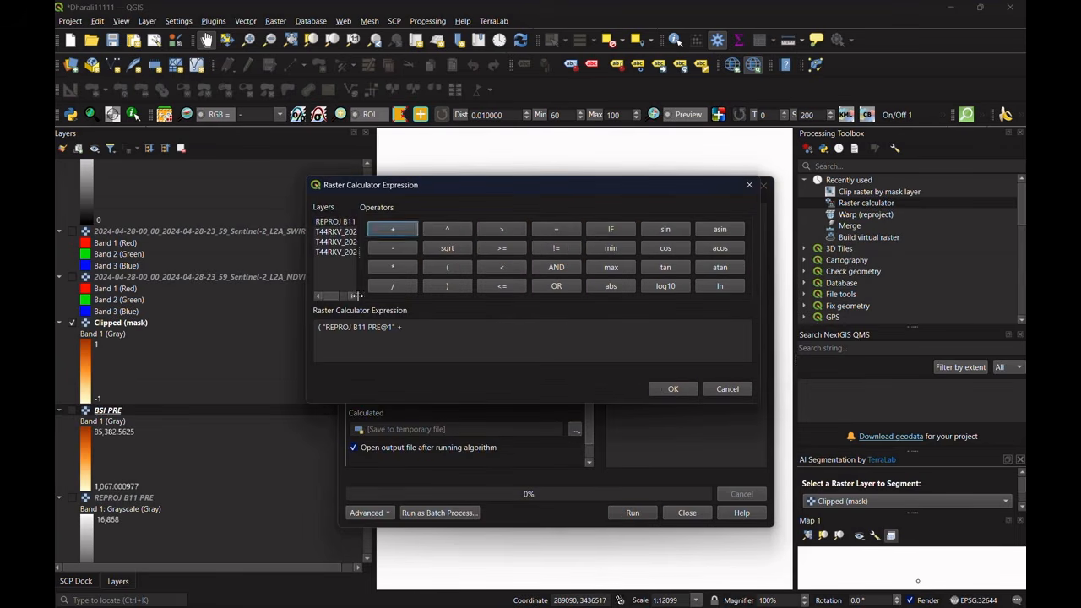
{"action": "scroll", "coordinate": [335, 245], "scroll_direction": "right", "scroll_amount": 2}
{"action": "left_click", "coordinate": [334, 243]}
{"action": "double_click", "coordinate": [334, 242]}
{"action": "left_click", "coordinate": [447, 286]}
- Subtract the bracketed sum of the 20240428 B08 and B02 bands in the expression
{"action": "left_click", "coordinate": [393, 247]}
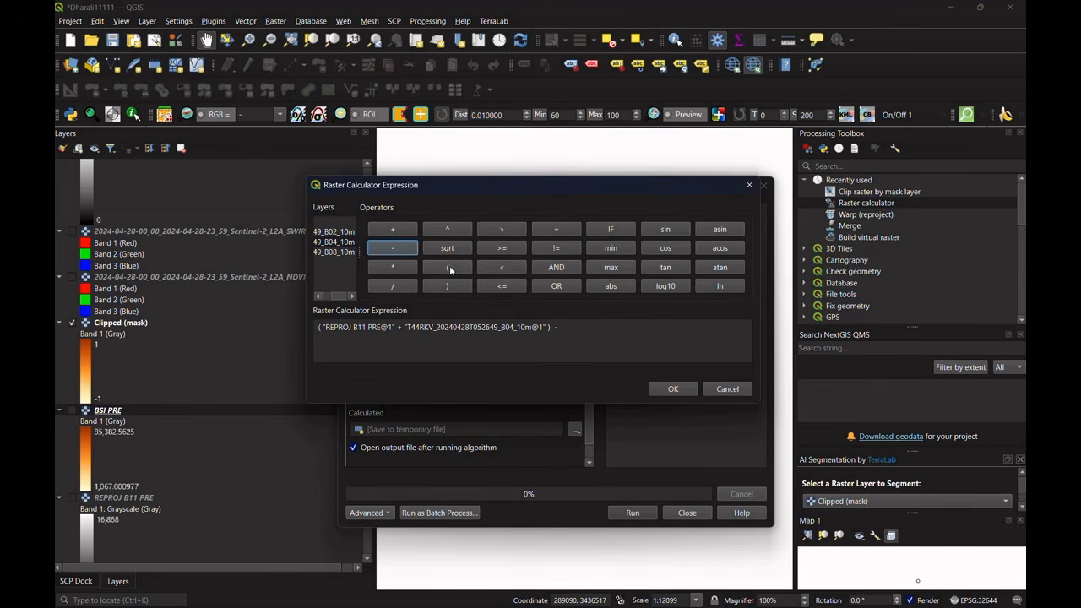
{"action": "left_click", "coordinate": [448, 267]}
{"action": "left_click", "coordinate": [338, 253]}
{"action": "double_click", "coordinate": [340, 252]}
{"action": "double_click", "coordinate": [334, 232]}
- Divide the expression by the bracketed sum of REPROJ B11 PRE and the 20240428 B04 band
{"action": "left_click", "coordinate": [393, 285]}
{"action": "left_click", "coordinate": [448, 267]}
{"action": "double_click", "coordinate": [336, 222]}
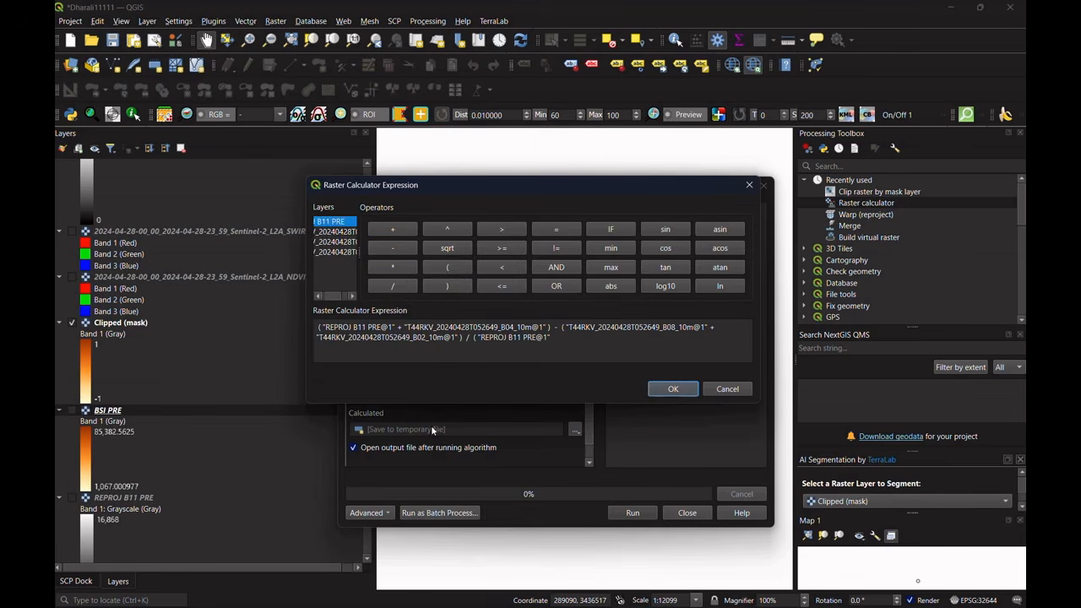
{"action": "left_click", "coordinate": [395, 229]}
{"action": "double_click", "coordinate": [334, 241]}
- Add the bracketed sum of the 20240428 B08 and B02 bands to the divisor part and accept the BSI expression
{"action": "left_click", "coordinate": [393, 229]}
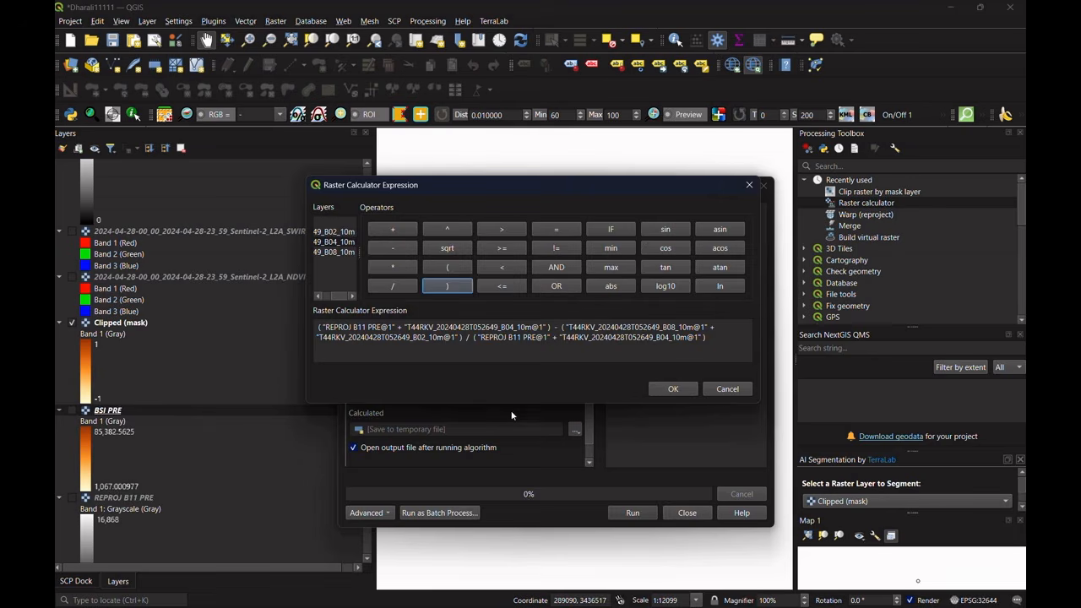
{"action": "left_click", "coordinate": [448, 267]}
{"action": "double_click", "coordinate": [337, 252]}
{"action": "left_click", "coordinate": [392, 228]}
{"action": "double_click", "coordinate": [334, 231]}
{"action": "left_click", "coordinate": [447, 285]}
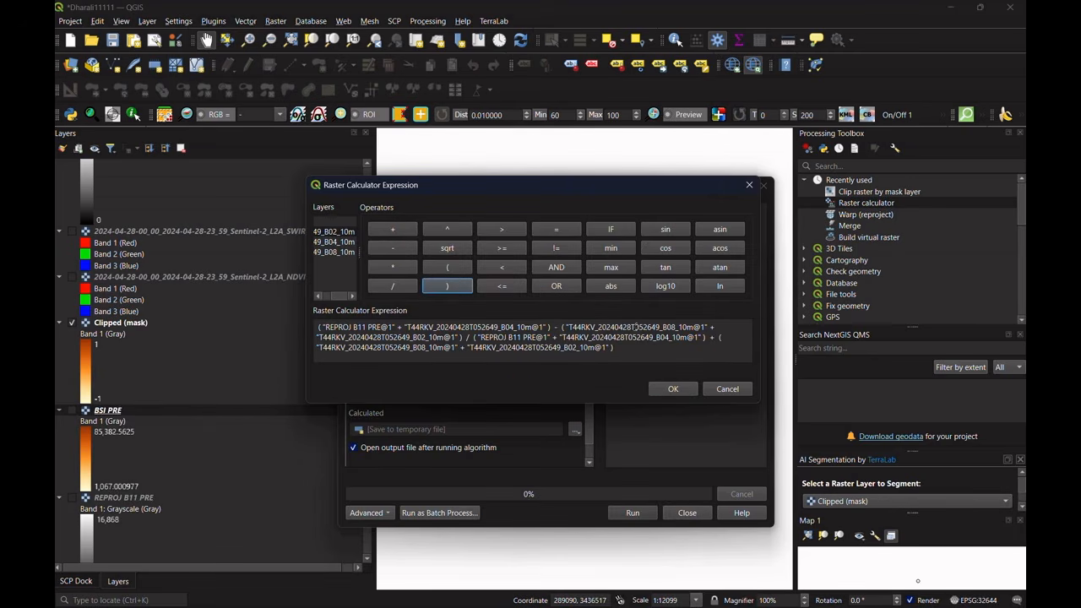
{"action": "left_click", "coordinate": [673, 389]}
- Save the output as BSI PREE in the Dharali Pre Indices folder and run the Raster Calculator
{"action": "left_click", "coordinate": [576, 454]}
{"action": "left_click", "coordinate": [642, 460]}
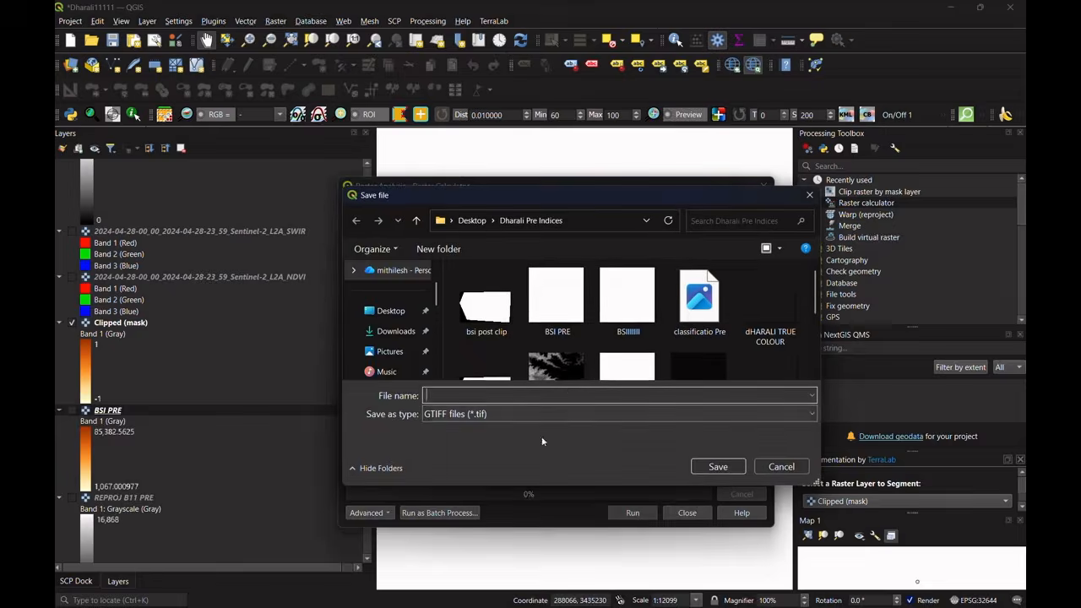
{"action": "type", "text": "BSI PREE"}
{"action": "left_click", "coordinate": [718, 466]}
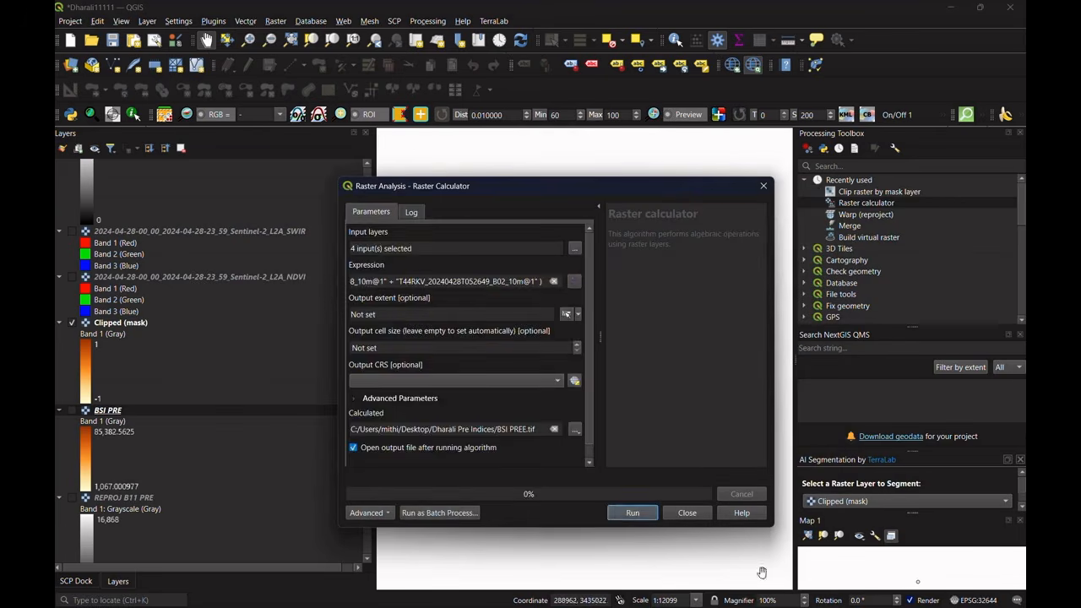
{"action": "left_click", "coordinate": [633, 513]}
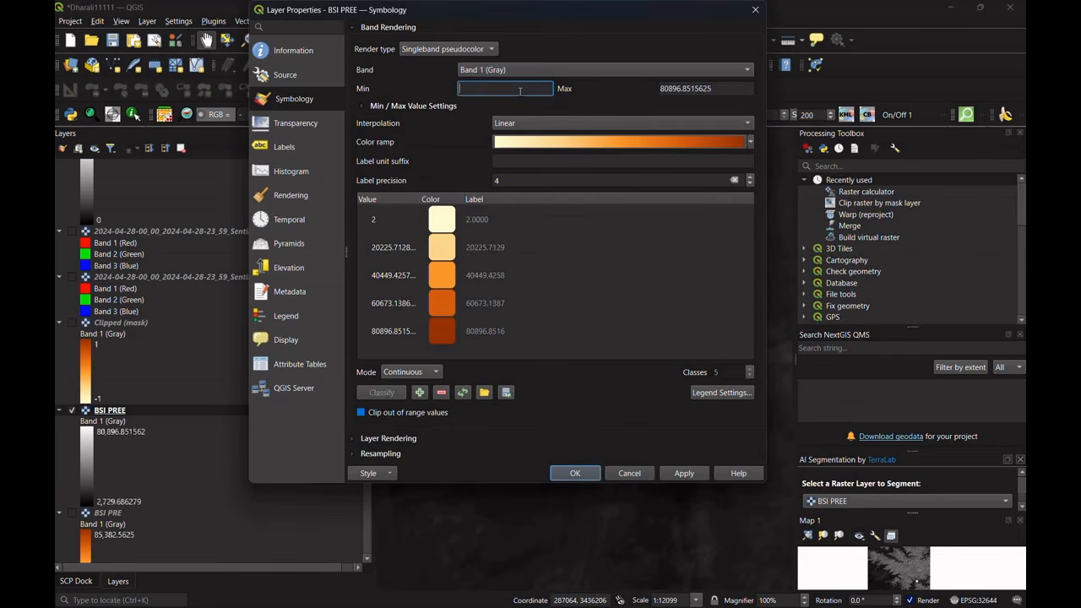
- Style the BSI PREE layer as singleband pseudocolor with the pale-yellow-to-brown color ramp
{"action": "left_click", "coordinate": [718, 88]}
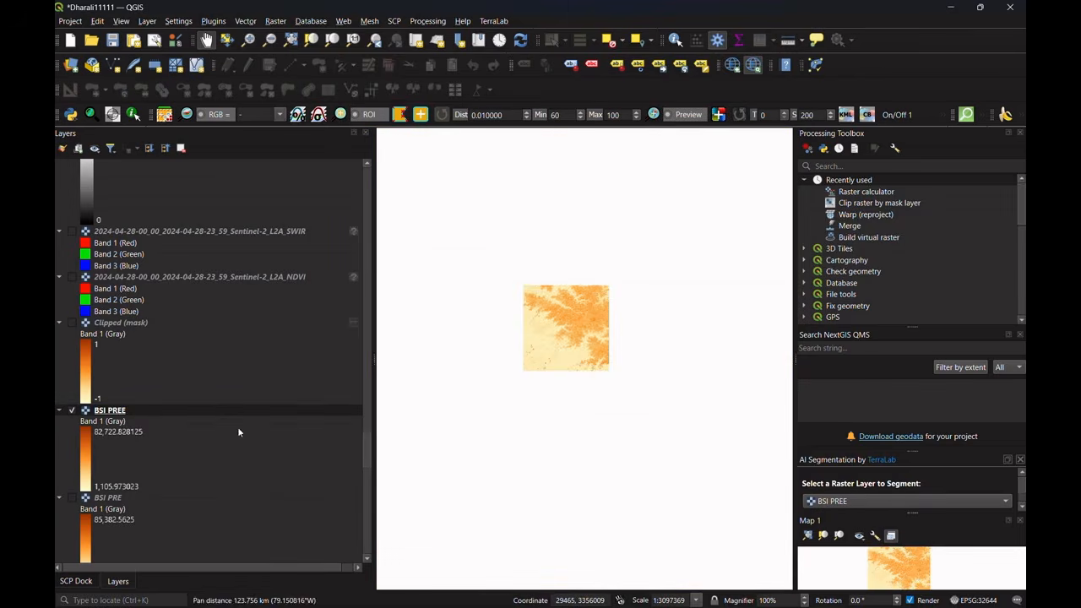
{"action": "left_click", "coordinate": [137, 324]}
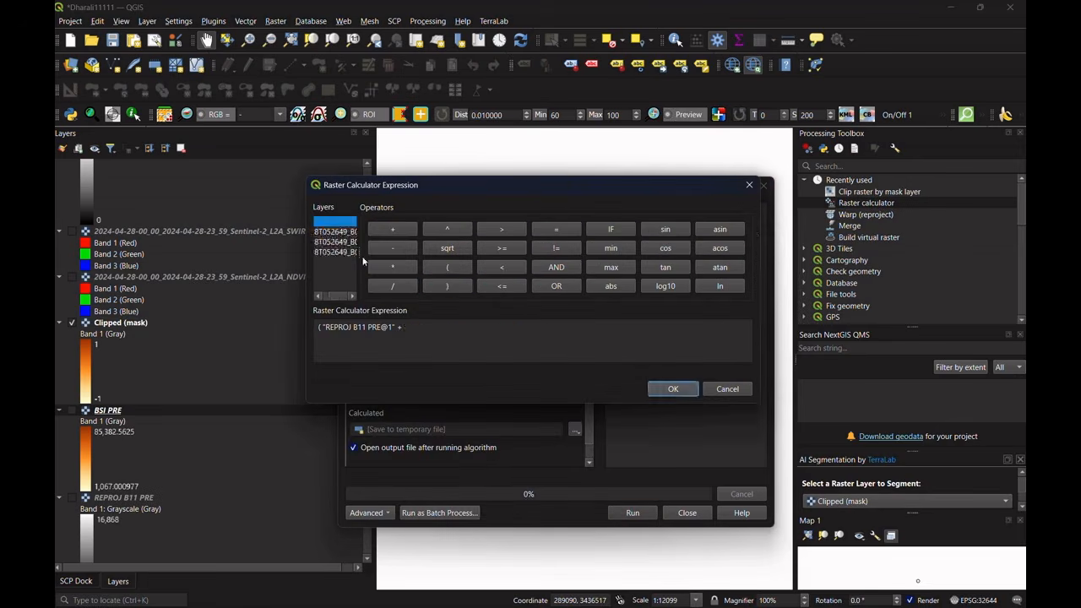
- Continue the BSI expression after REPROJ B11 PRE with the 20240428 bands, close the bracket and accept the expression
{"action": "double_click", "coordinate": [333, 231]}
{"action": "double_click", "coordinate": [332, 223]}
{"action": "left_click", "coordinate": [393, 229]}
{"action": "left_click", "coordinate": [447, 286]}
{"action": "left_click", "coordinate": [687, 388]}
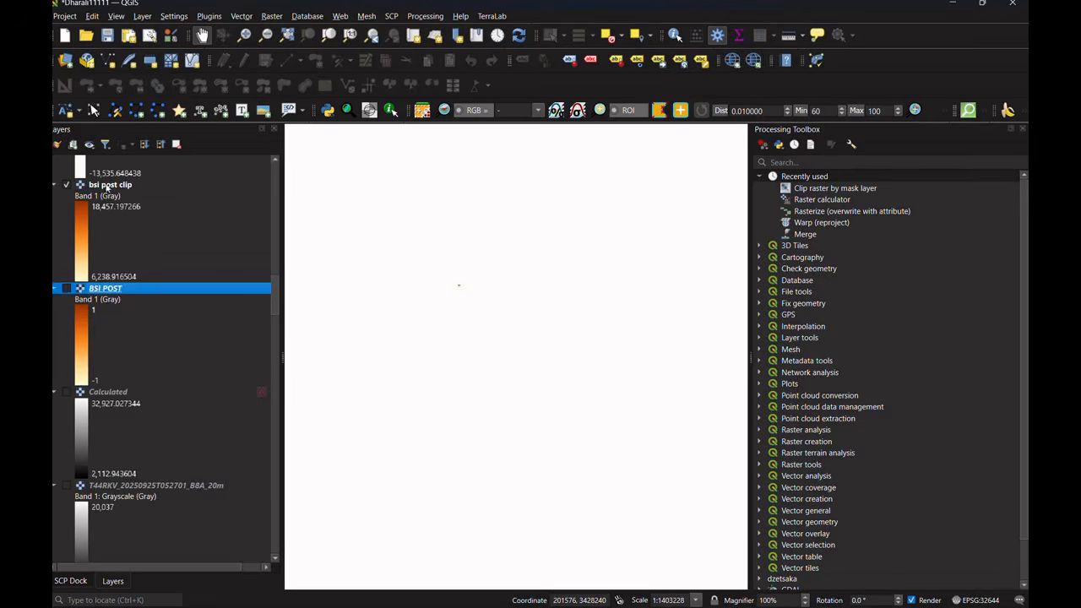
- Zoom the map to the bsi post clip layer
{"action": "right_click", "coordinate": [108, 185]}
{"action": "left_click", "coordinate": [126, 193]}
{"action": "scroll", "coordinate": [507, 357], "scroll_direction": "down", "scroll_amount": 1}
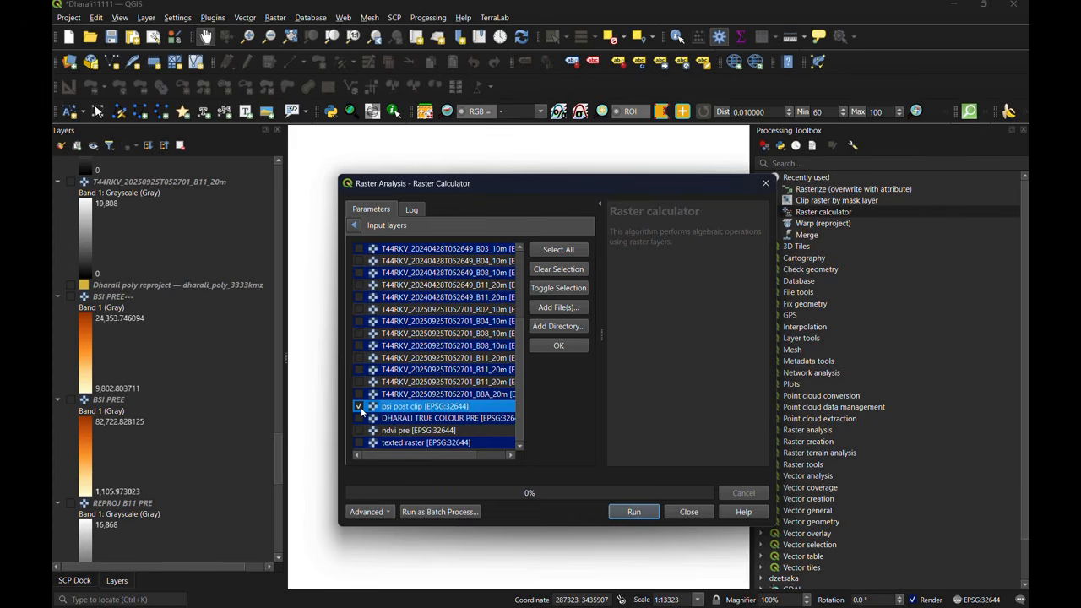
- Select bsi post clip and BSI PREE--- as the two Raster Calculator input layers
{"action": "scroll", "coordinate": [360, 409], "scroll_direction": "up", "scroll_amount": 3}
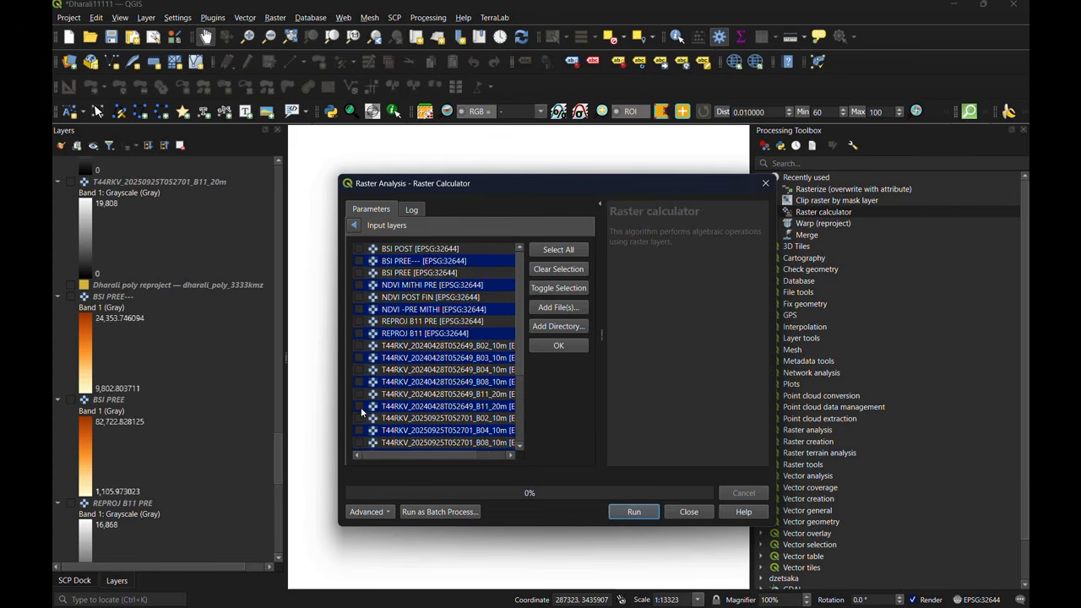
{"action": "left_click", "coordinate": [359, 261]}
{"action": "left_click", "coordinate": [555, 348]}
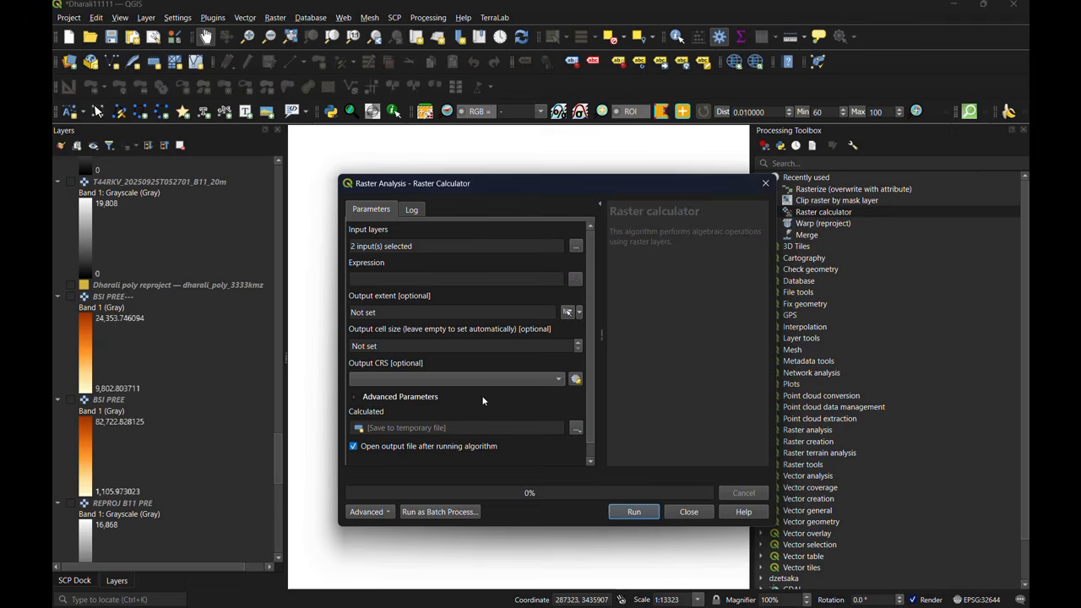
- Build the expression "bsi post clip@1" - "BSI PREE---@1", accept it and open the output destination choices
{"action": "left_click", "coordinate": [575, 280]}
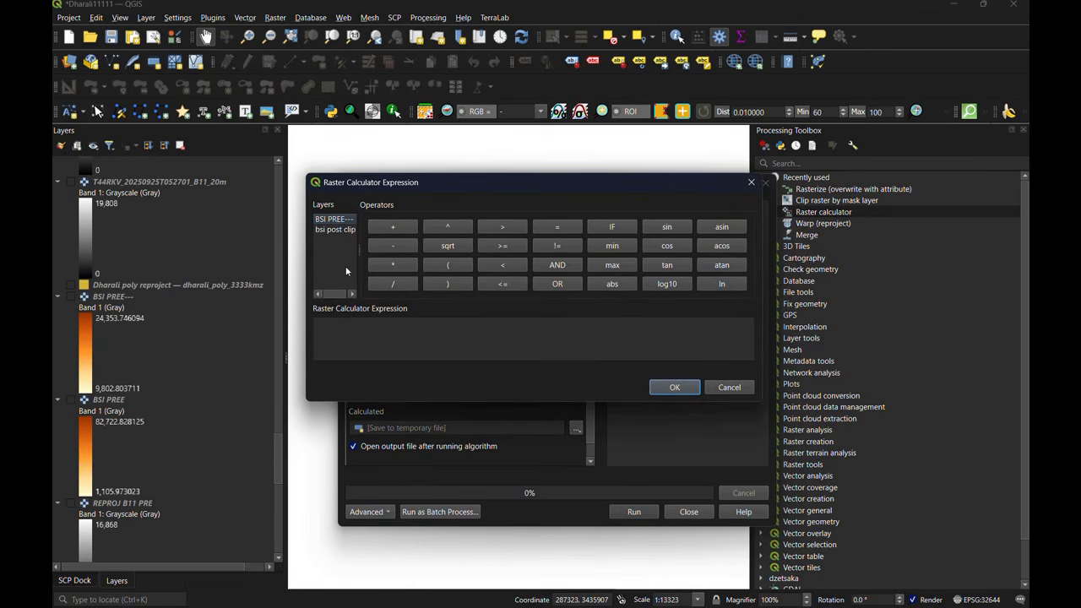
{"action": "double_click", "coordinate": [336, 231]}
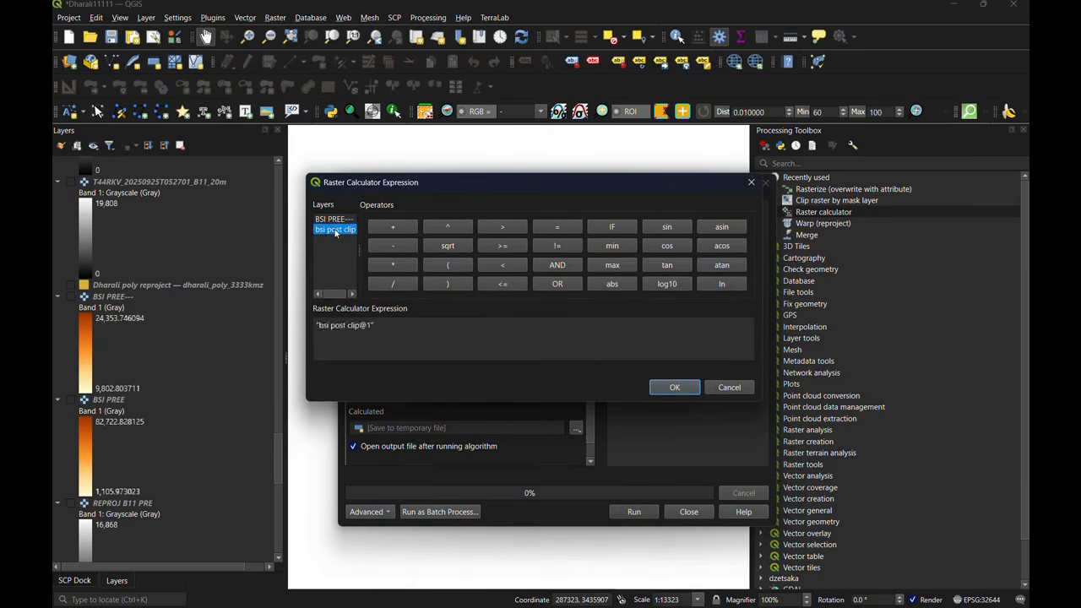
{"action": "left_click", "coordinate": [393, 245]}
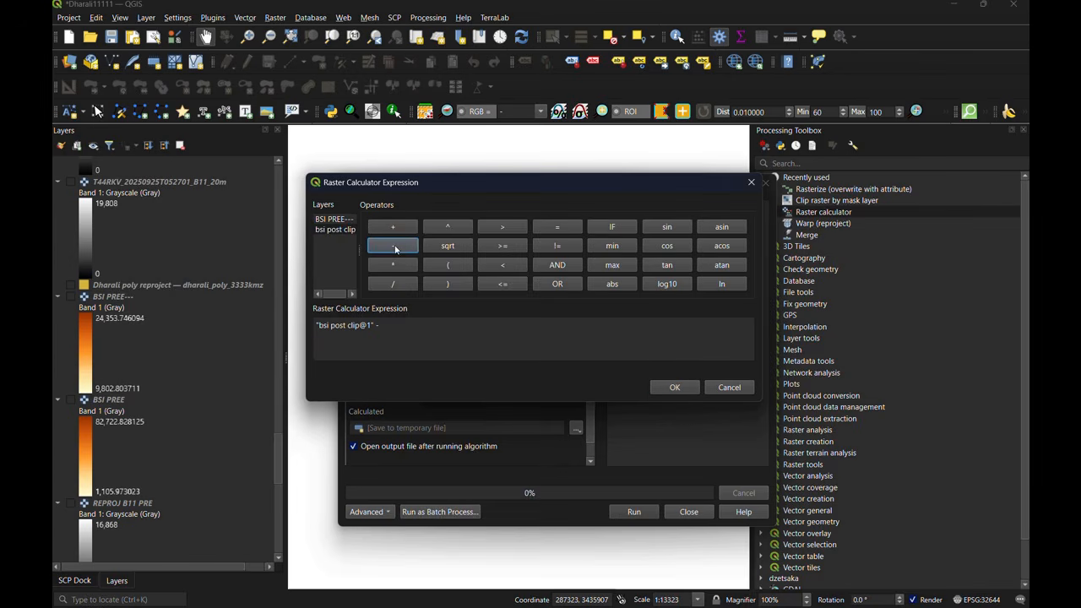
{"action": "left_click", "coordinate": [339, 220]}
{"action": "double_click", "coordinate": [339, 219]}
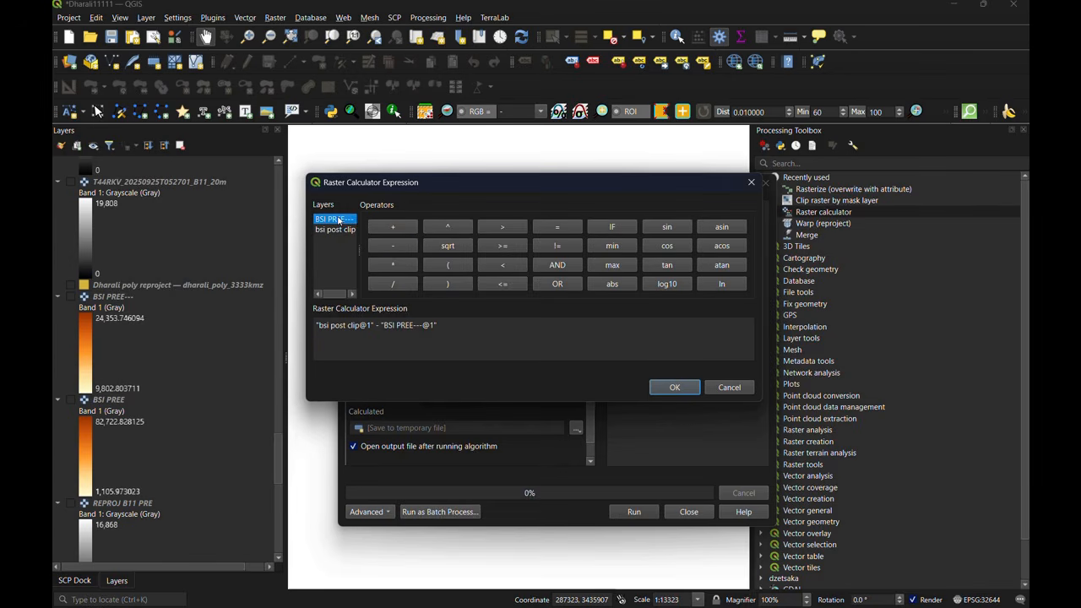
{"action": "left_click", "coordinate": [680, 386]}
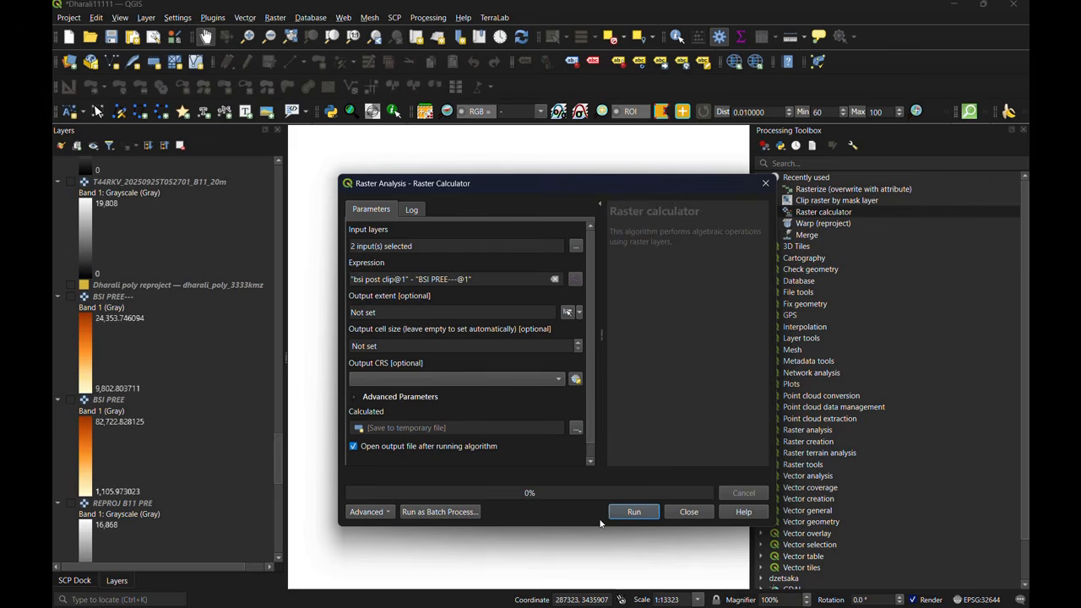
{"action": "left_click", "coordinate": [576, 429]}
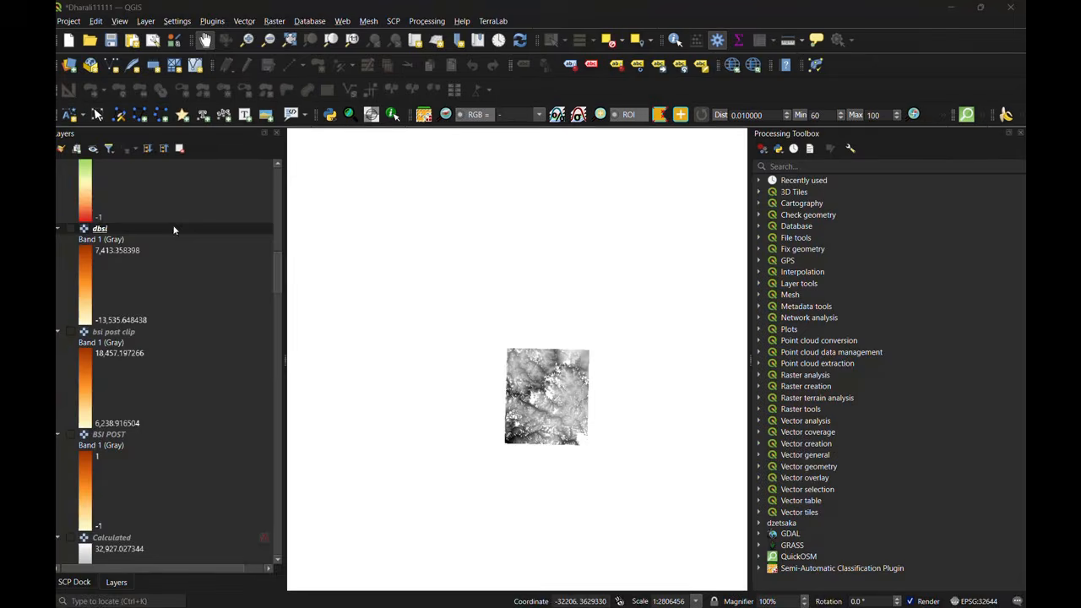
- Recolor the three lowest value classes of the dbsi layer's color ramp to white and accept the symbology
{"action": "right_click", "coordinate": [176, 226]}
{"action": "left_click", "coordinate": [203, 546]}
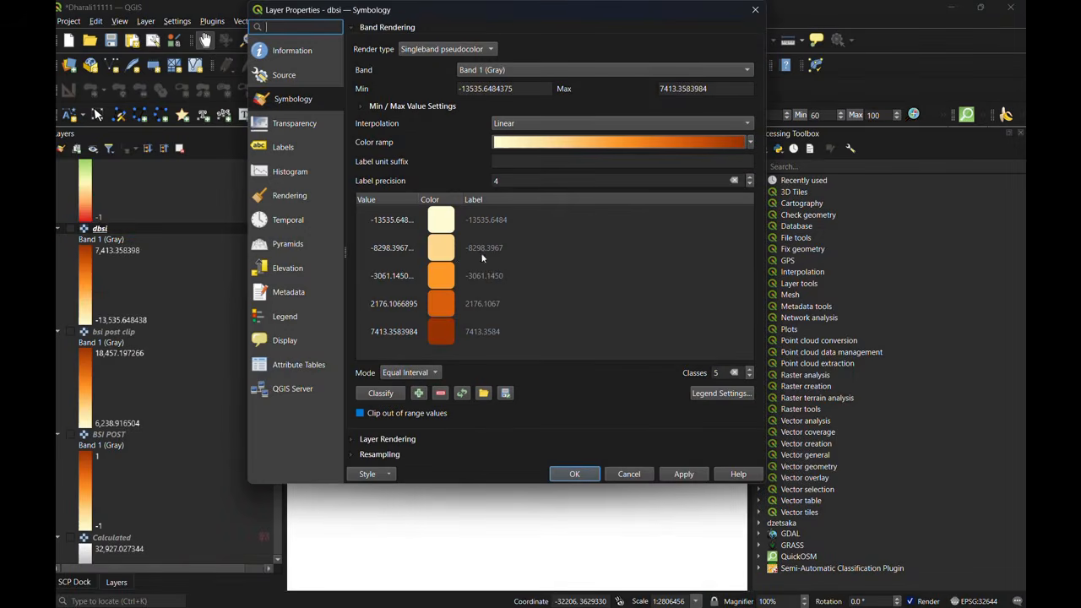
{"action": "double_click", "coordinate": [442, 249]}
{"action": "left_click", "coordinate": [583, 244]}
{"action": "left_click", "coordinate": [663, 471]}
{"action": "double_click", "coordinate": [439, 225]}
{"action": "left_click", "coordinate": [574, 241]}
{"action": "left_click", "coordinate": [671, 473]}
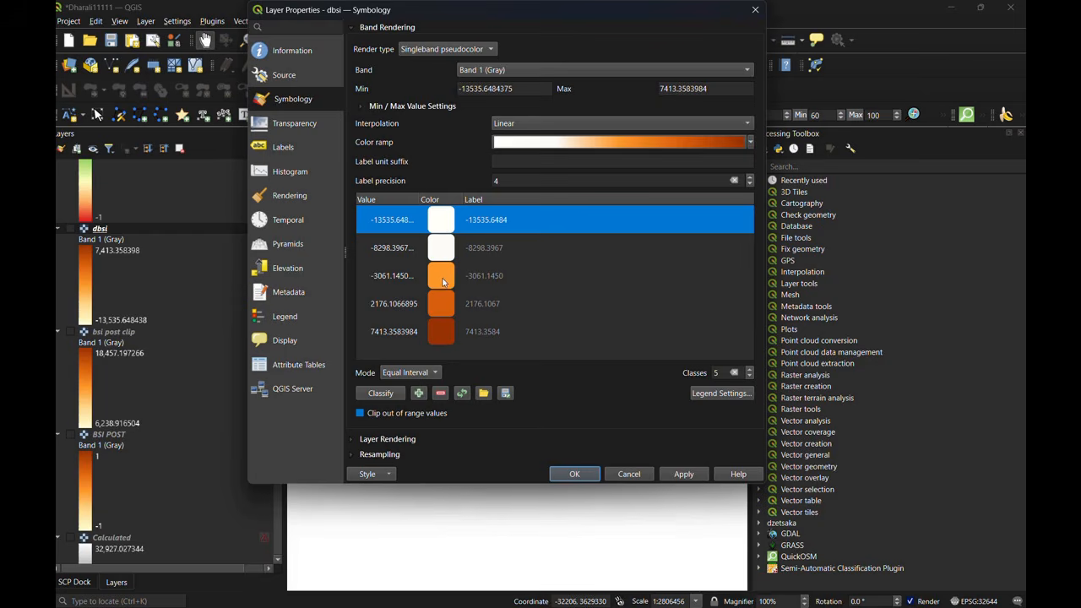
{"action": "double_click", "coordinate": [442, 282]}
{"action": "left_click", "coordinate": [576, 244]}
{"action": "left_click", "coordinate": [663, 471]}
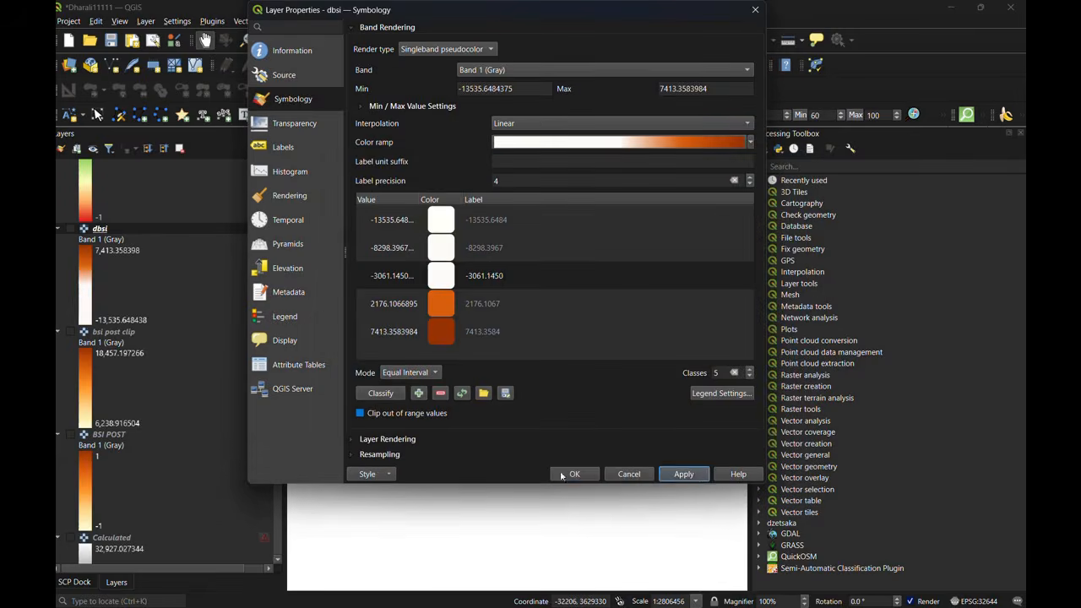
{"action": "left_click", "coordinate": [573, 474]}
- Turn on the dbsi layer so the bare soil difference raster displays on the map
{"action": "scroll", "coordinate": [174, 395], "scroll_direction": "up", "scroll_amount": 5}
{"action": "left_click", "coordinate": [71, 330]}
{"action": "scroll", "coordinate": [71, 330], "scroll_direction": "up", "scroll_amount": 1}
{"action": "scroll", "coordinate": [70, 331], "scroll_direction": "down", "scroll_amount": 1}
{"action": "left_click", "coordinate": [71, 330]}
{"action": "scroll", "coordinate": [88, 323], "scroll_direction": "up", "scroll_amount": 2}
{"action": "left_click", "coordinate": [83, 269]}
{"action": "scroll", "coordinate": [209, 294], "scroll_direction": "down", "scroll_amount": 1}
{"action": "scroll", "coordinate": [174, 314], "scroll_direction": "down", "scroll_amount": 8}
{"action": "left_click", "coordinate": [70, 229]}
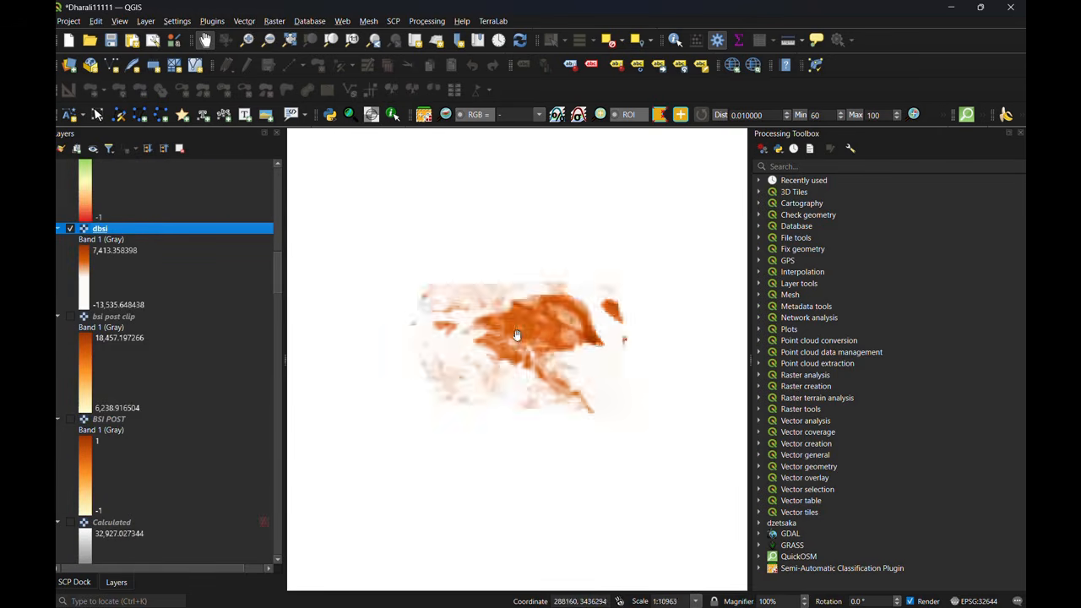
{"action": "left_click_drag", "start_coordinate": [572, 362], "coordinate": [551, 343]}
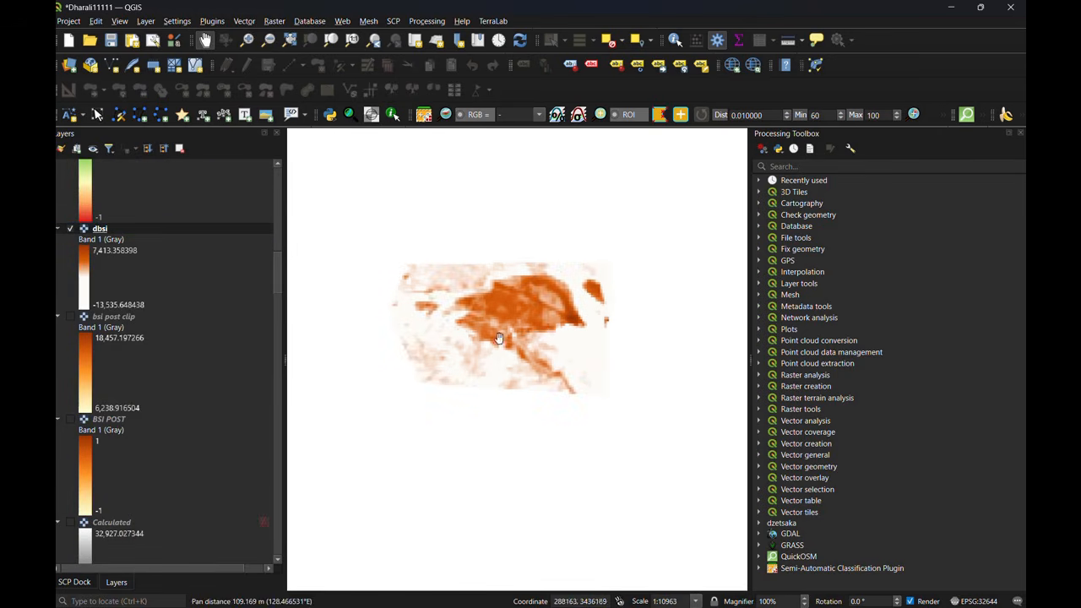
- Overlay the mask_2 outline from the bsi_post_clip (AI Segmentation) group on the dbsi raster
{"action": "scroll", "coordinate": [211, 327], "scroll_direction": "up", "scroll_amount": 5}
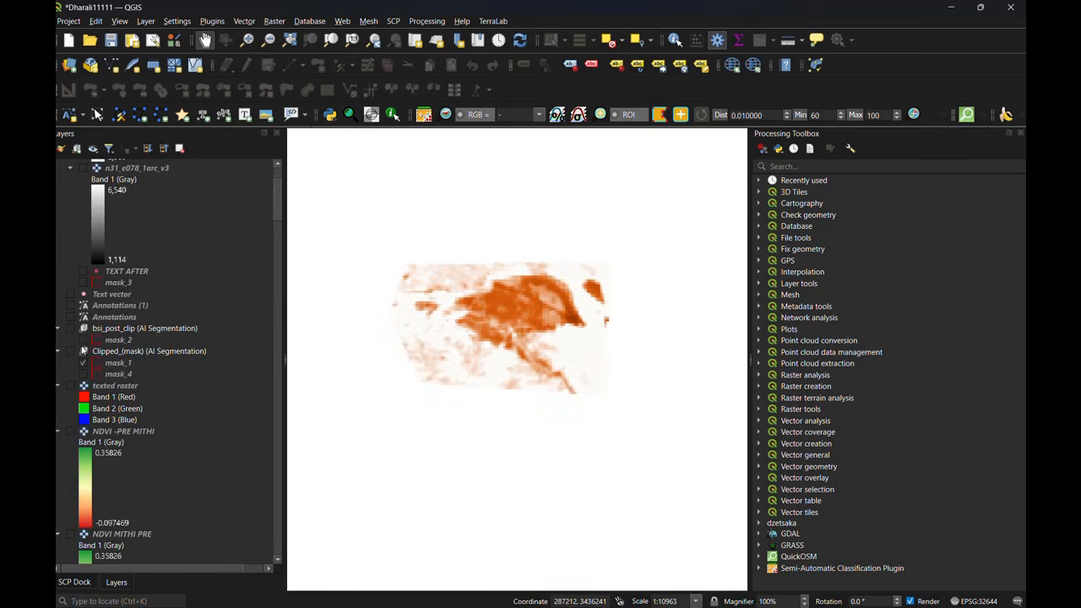
{"action": "left_click", "coordinate": [83, 339]}
{"action": "scroll", "coordinate": [516, 316], "scroll_direction": "up", "scroll_amount": 2}
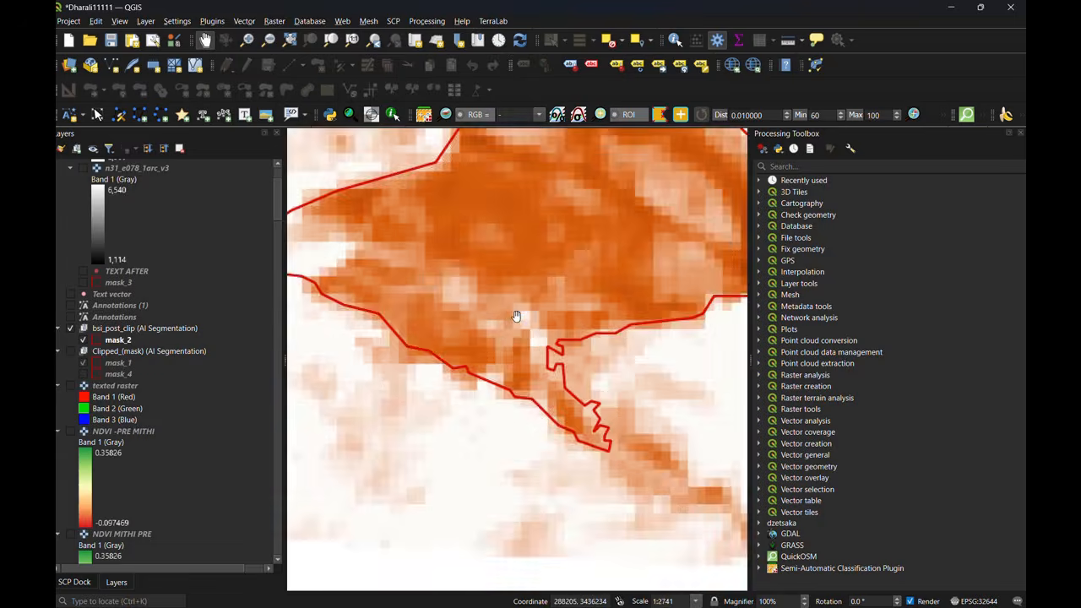
{"action": "scroll", "coordinate": [516, 316], "scroll_direction": "down", "scroll_amount": 1}
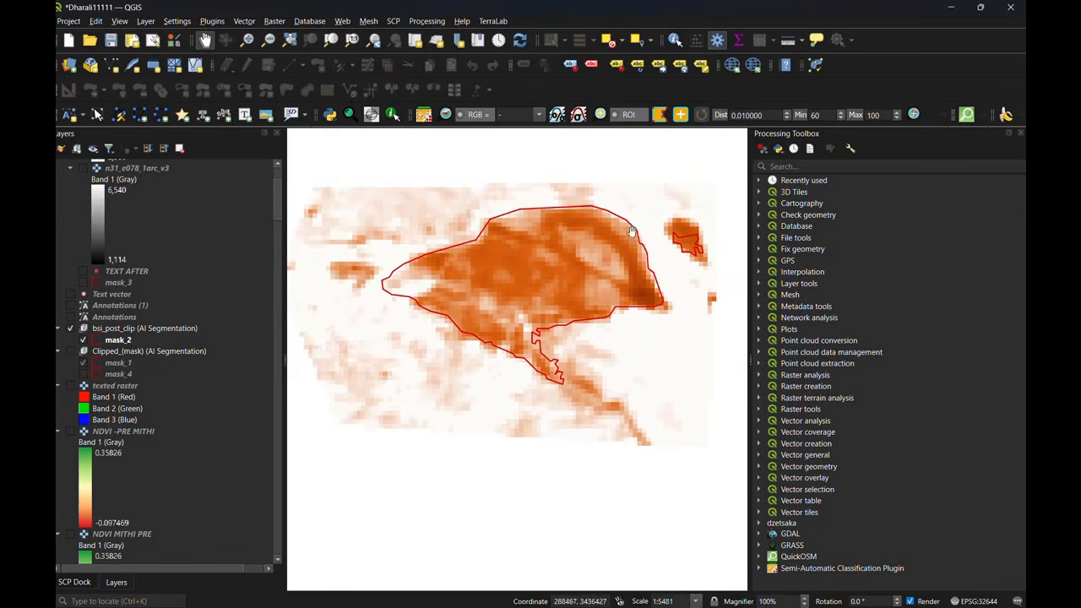